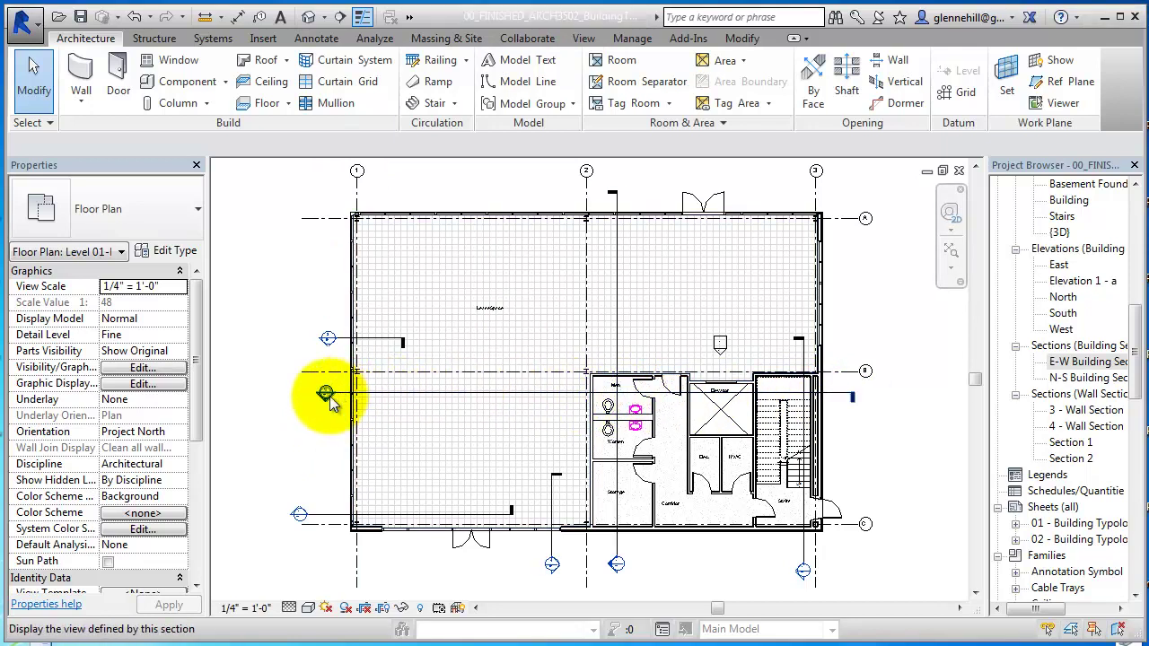
Open the E-W Building Section view from its section marker on the floor plan
click(848, 398)
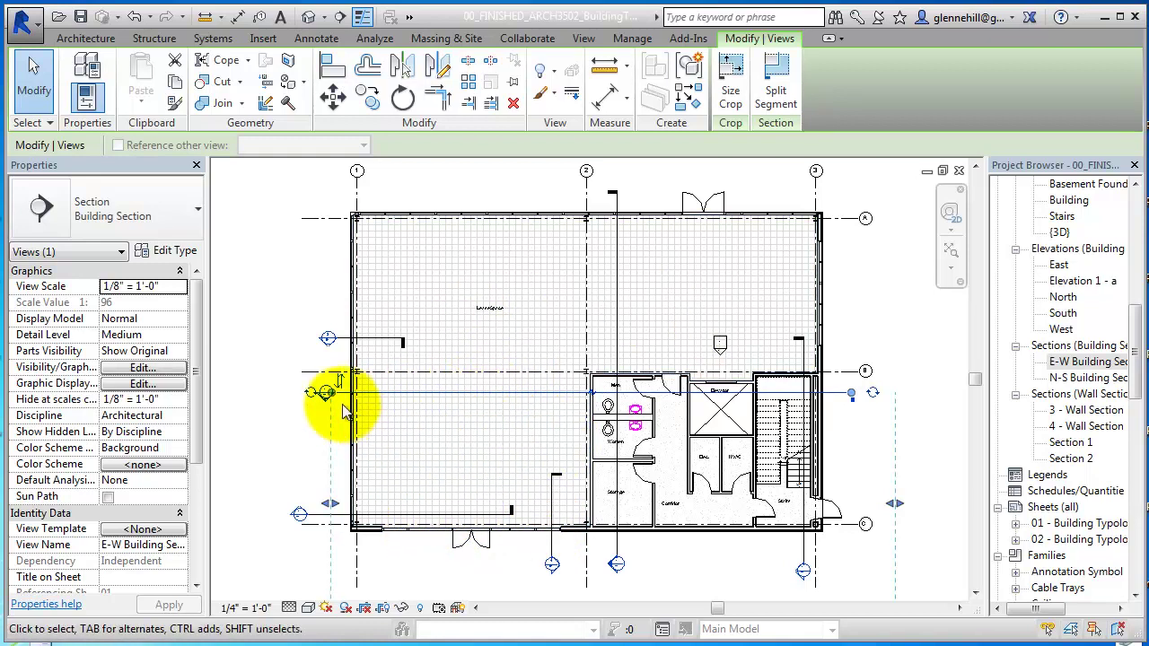
click(290, 425)
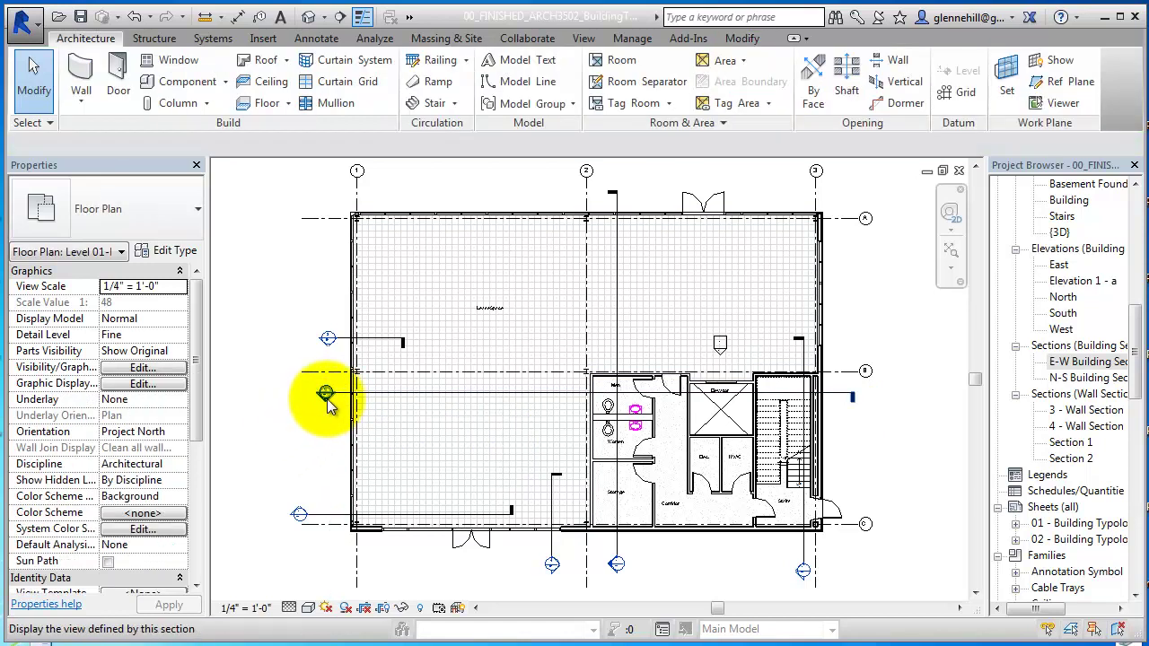
double_click(327, 399)
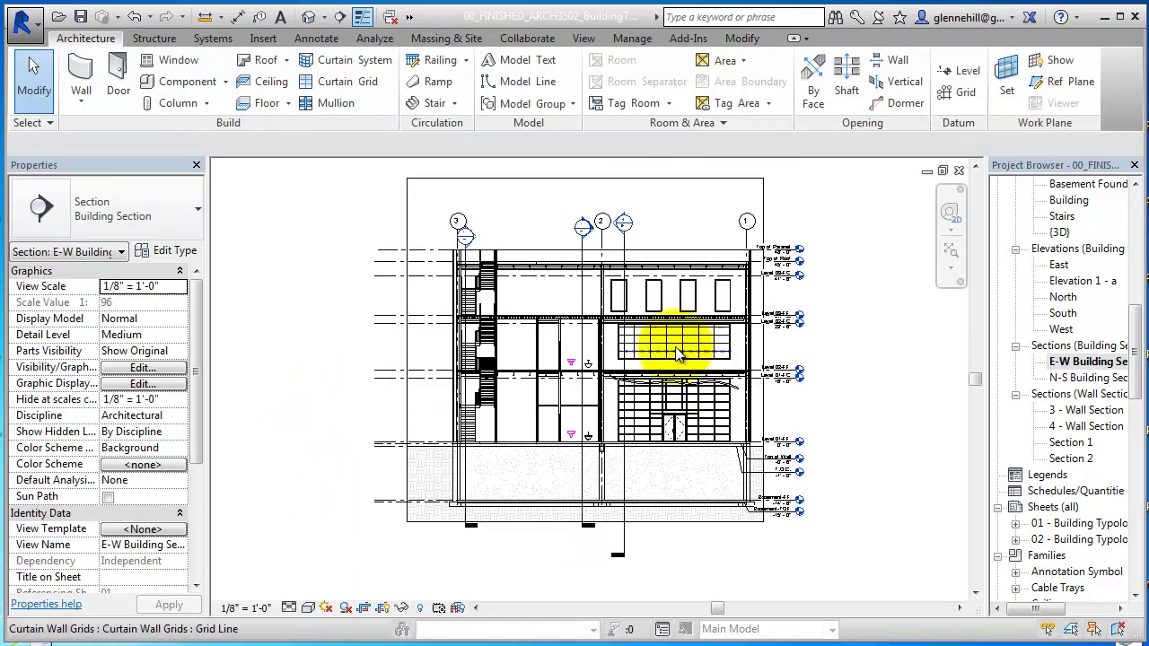
Examine how the cut walls, floors and ceilings are drawn across the E-W Building Section
scroll(363, 308, up, 3)
middle_drag(725, 333, 555, 364)
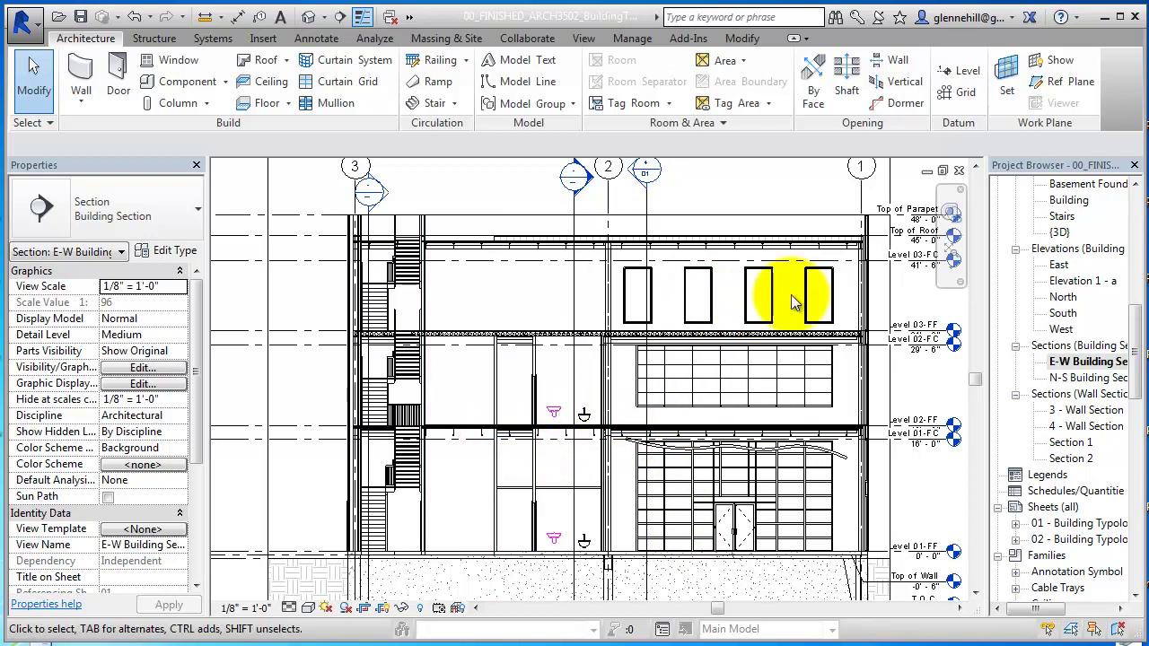
middle_drag(922, 386, 870, 372)
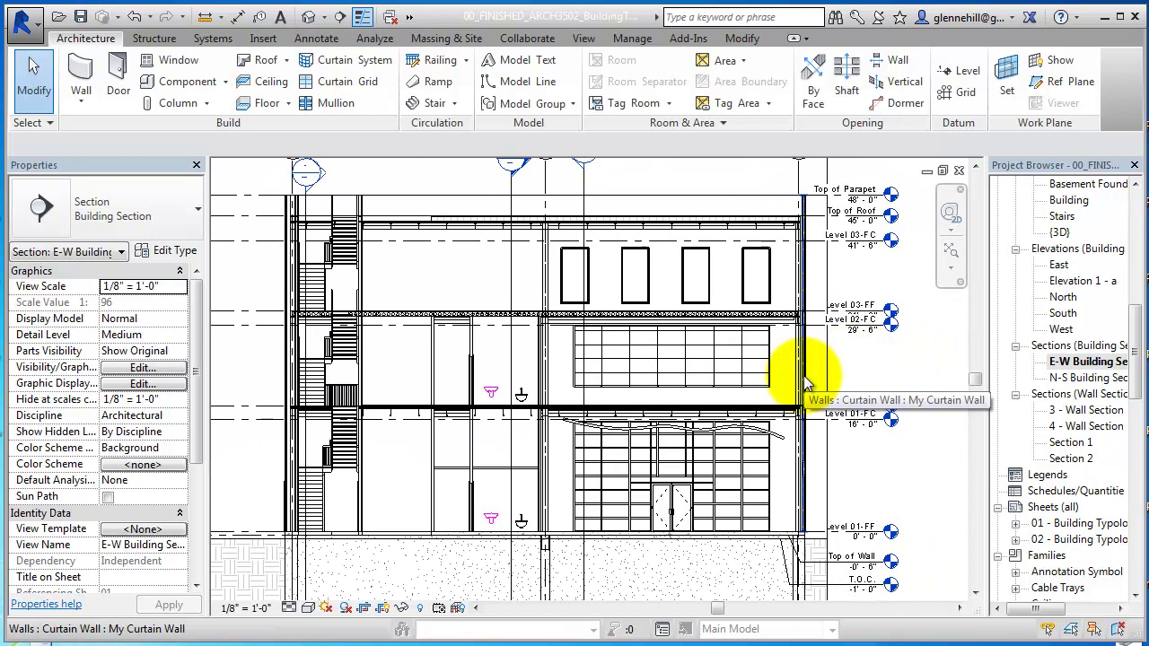
scroll(863, 472, down, 1)
middle_drag(862, 473, 859, 420)
scroll(637, 406, up, 3)
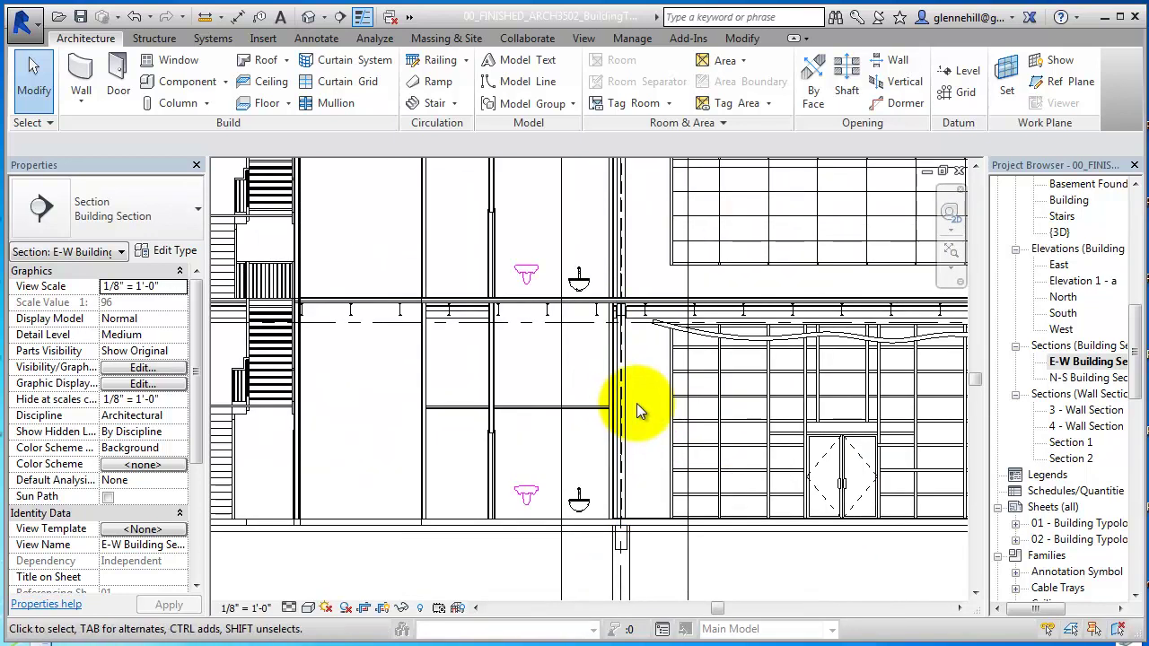
scroll(636, 403, up, 1)
scroll(648, 307, up, 2)
scroll(648, 307, down, 2)
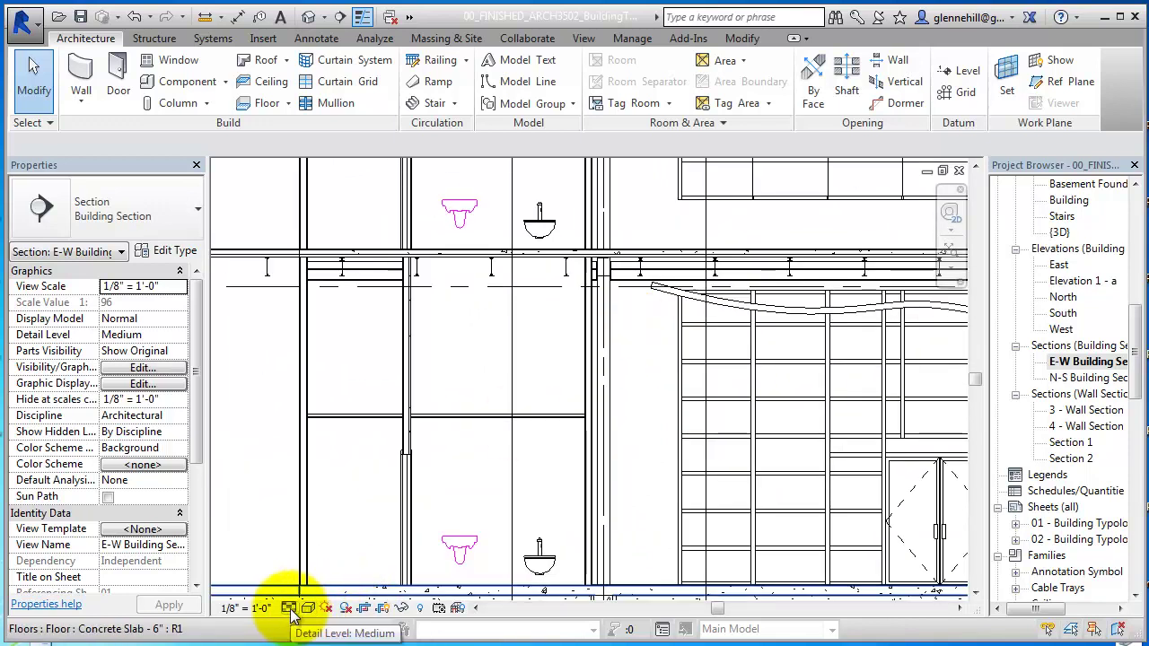
Choose the Medium detail level for the section view and check the cut walls and floors
click(290, 609)
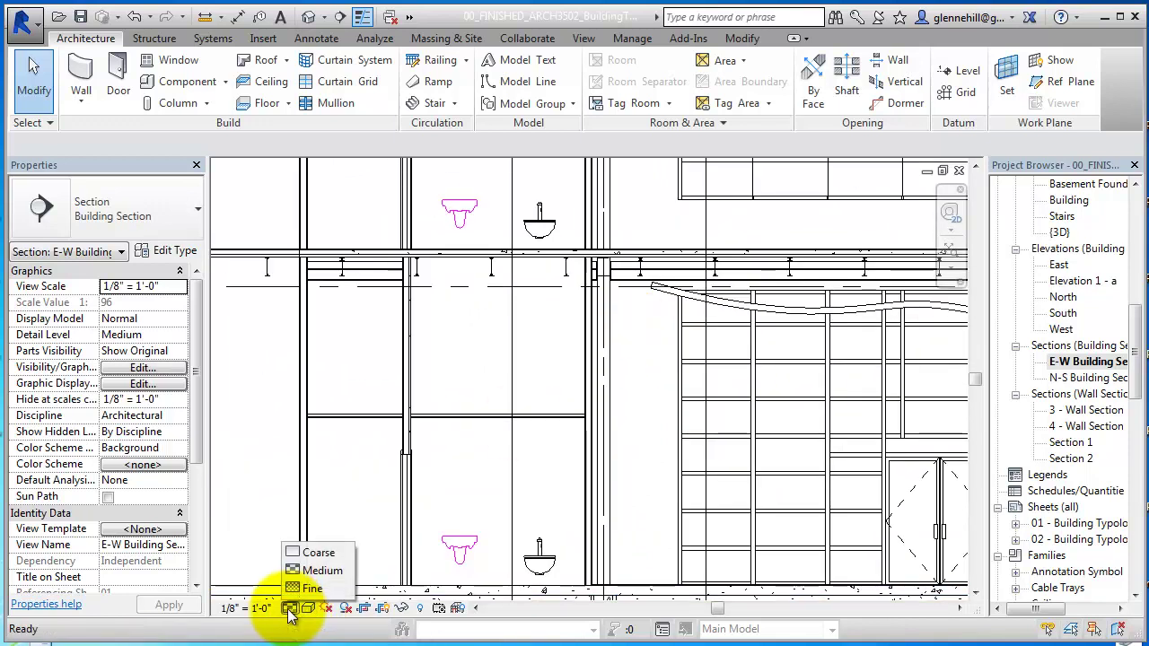
click(318, 571)
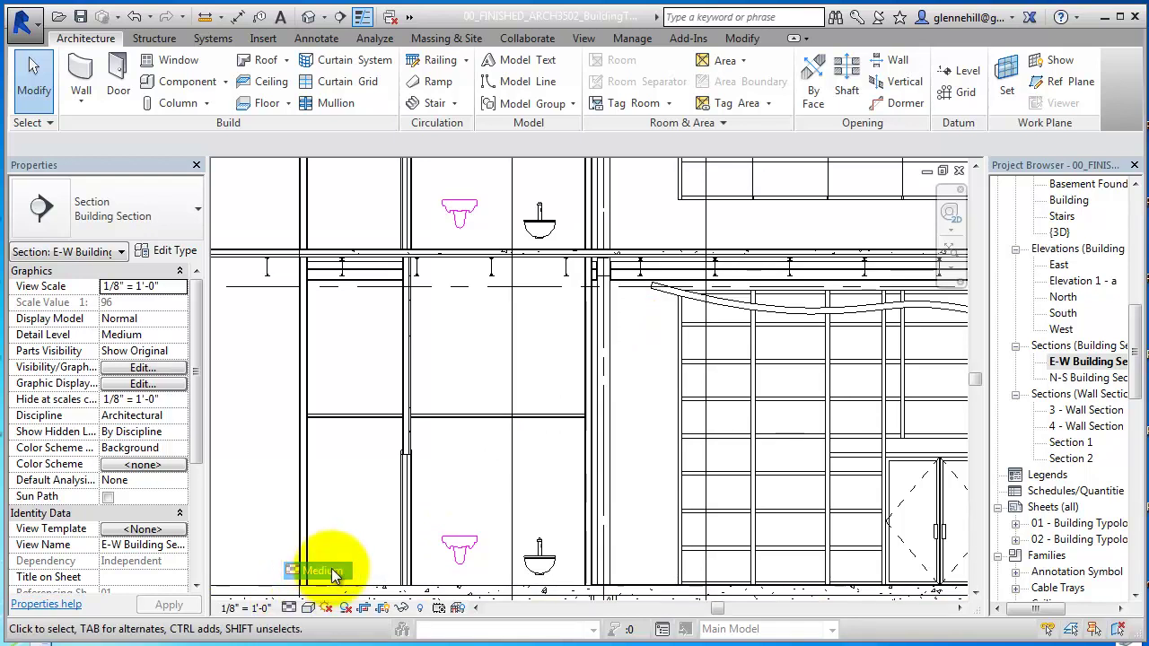
scroll(639, 299, up, 2)
middle_drag(639, 300, 603, 367)
scroll(620, 368, down, 5)
middle_drag(619, 368, 544, 398)
scroll(449, 386, down, 1)
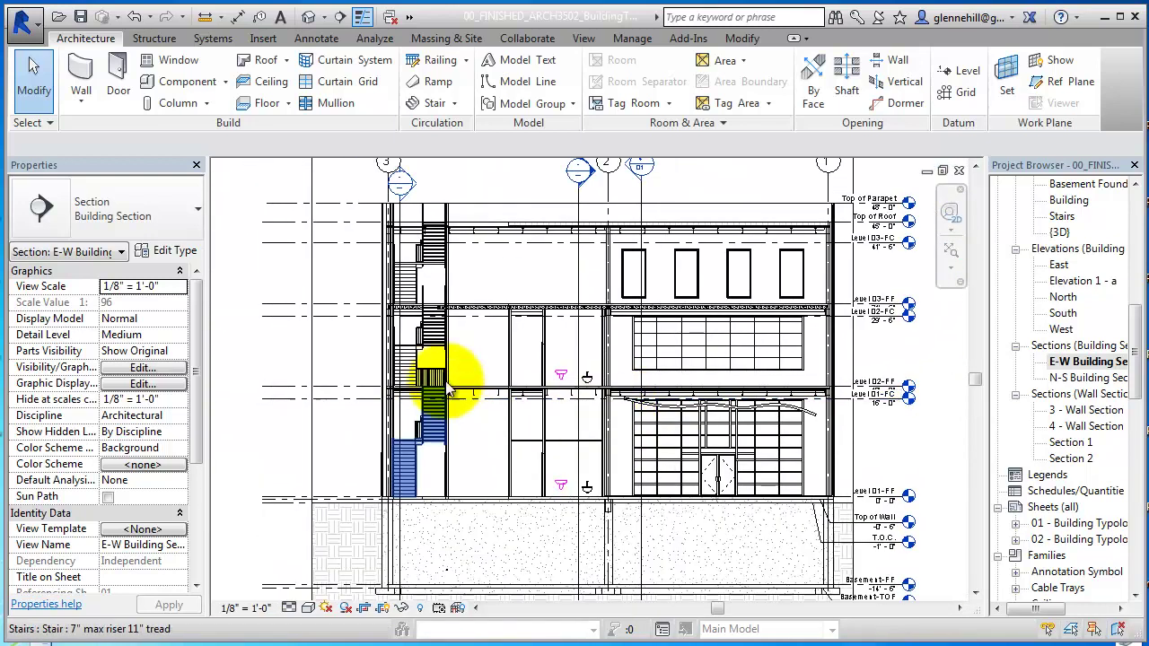
Override the cut pattern of the Walls category in this section view with Solid fill in gray RGB 128-128-128 and apply it
click(143, 368)
click(369, 416)
scroll(368, 414, down, 7)
scroll(368, 418, down, 1)
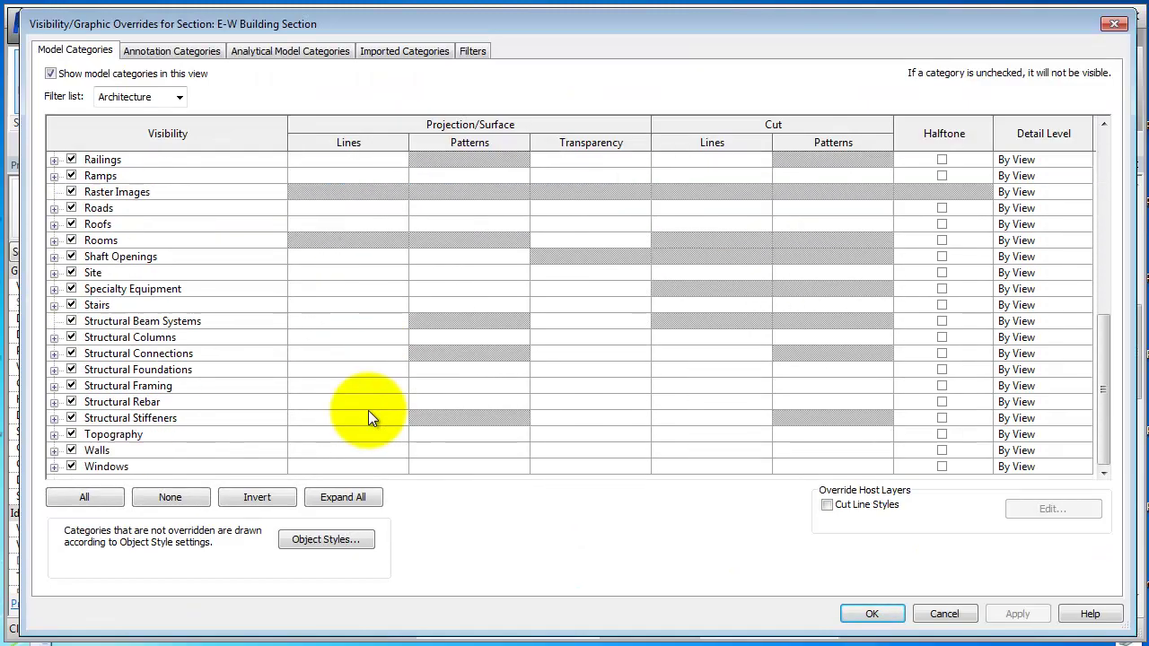
click(356, 452)
click(851, 451)
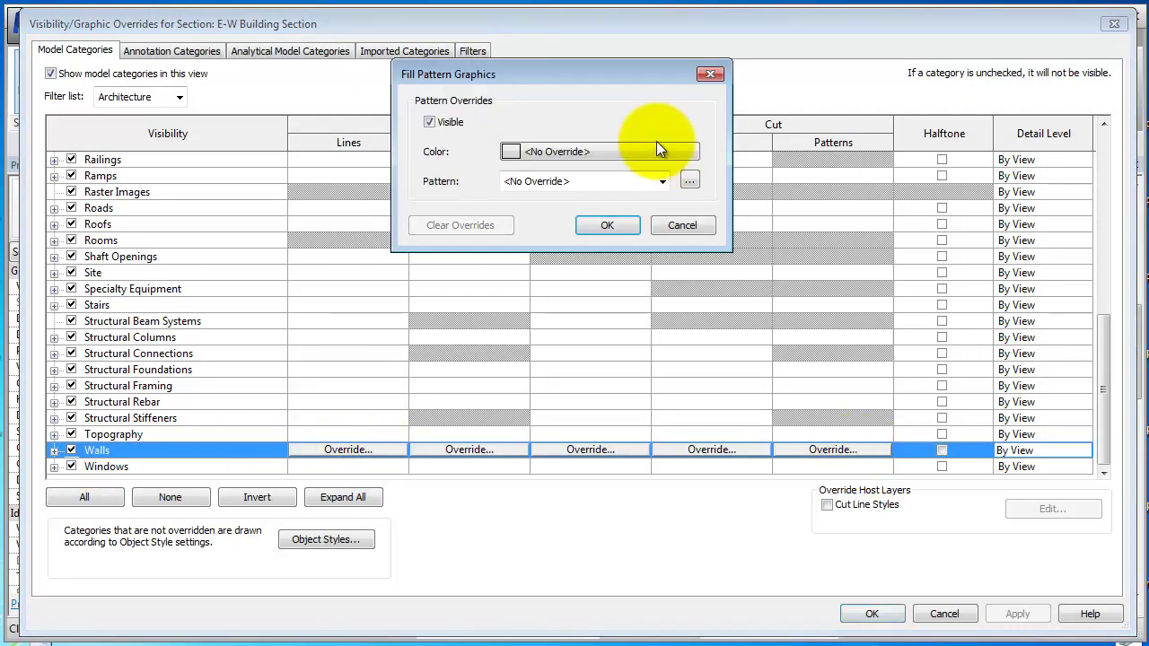
click(663, 181)
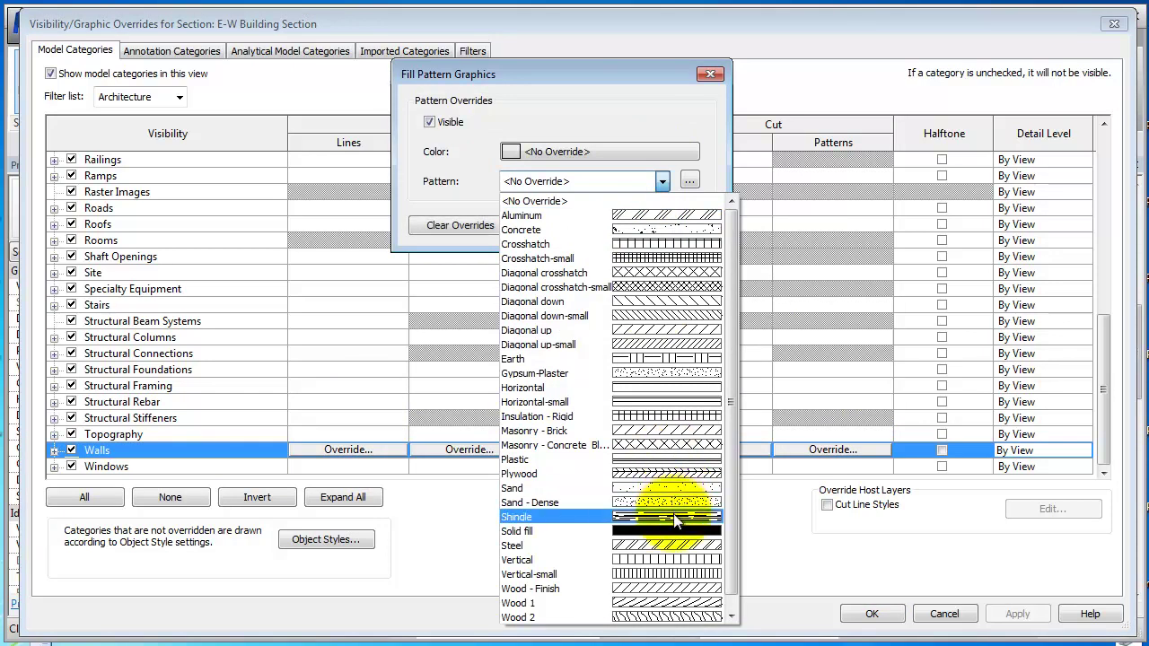
click(670, 531)
click(663, 154)
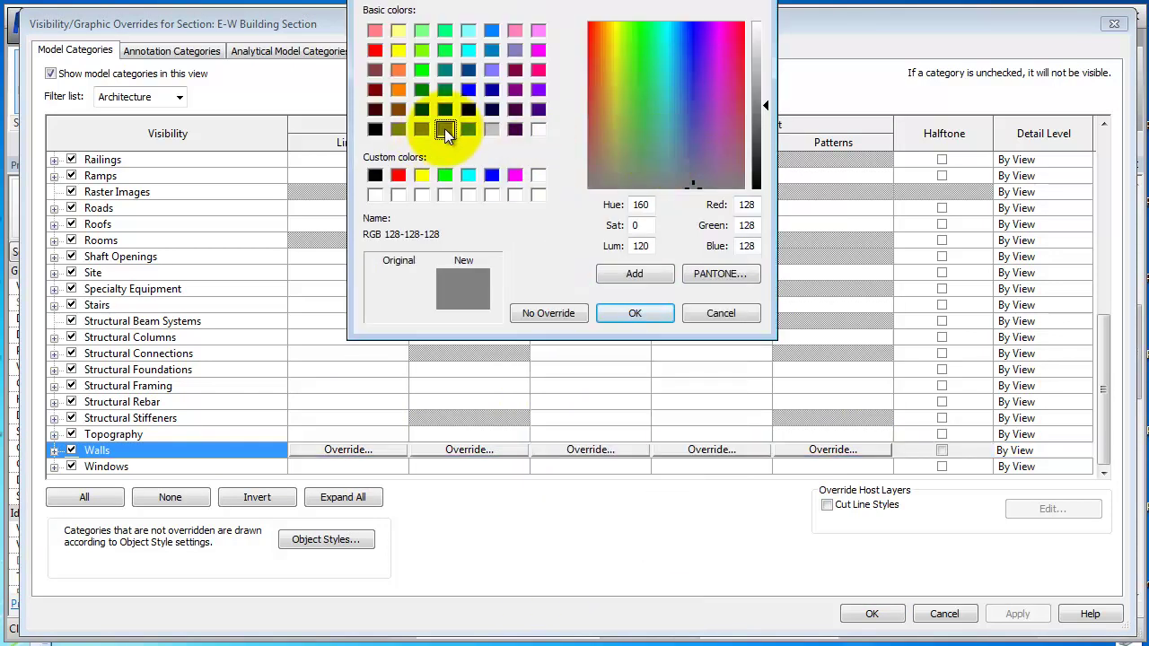
click(641, 315)
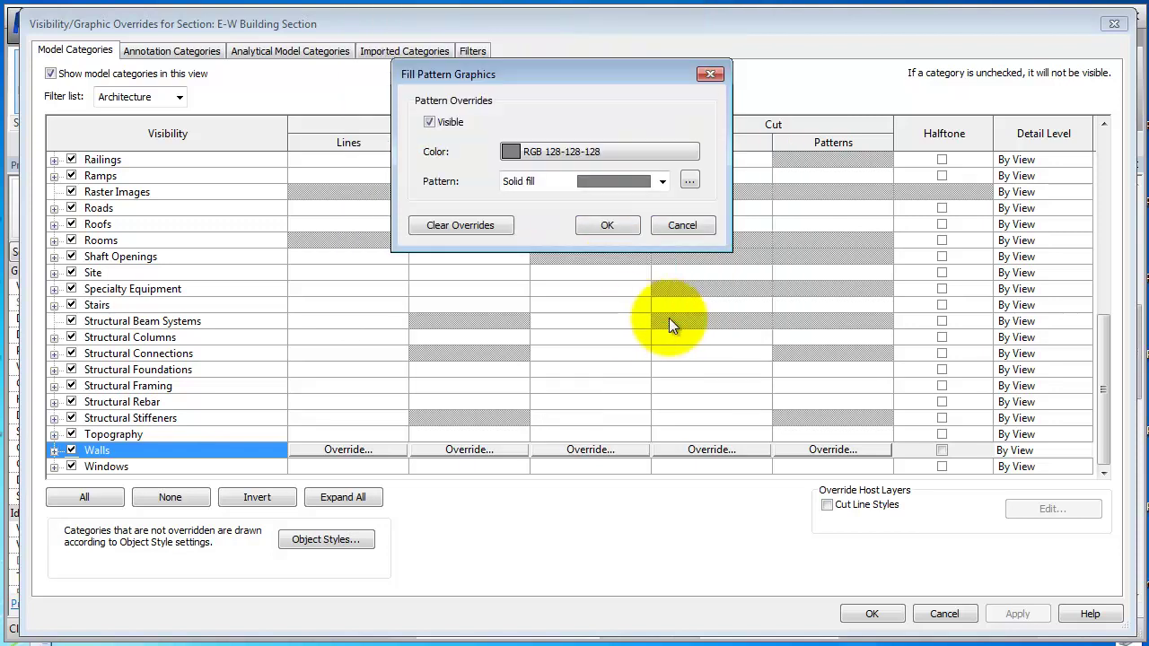
click(608, 224)
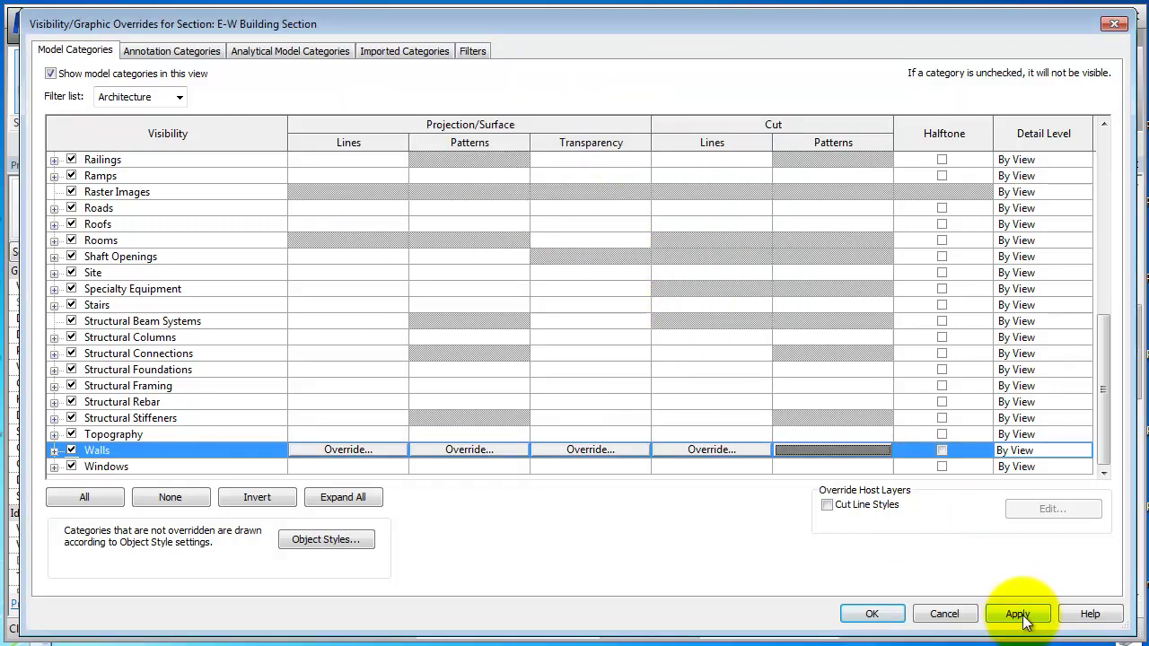
click(1021, 615)
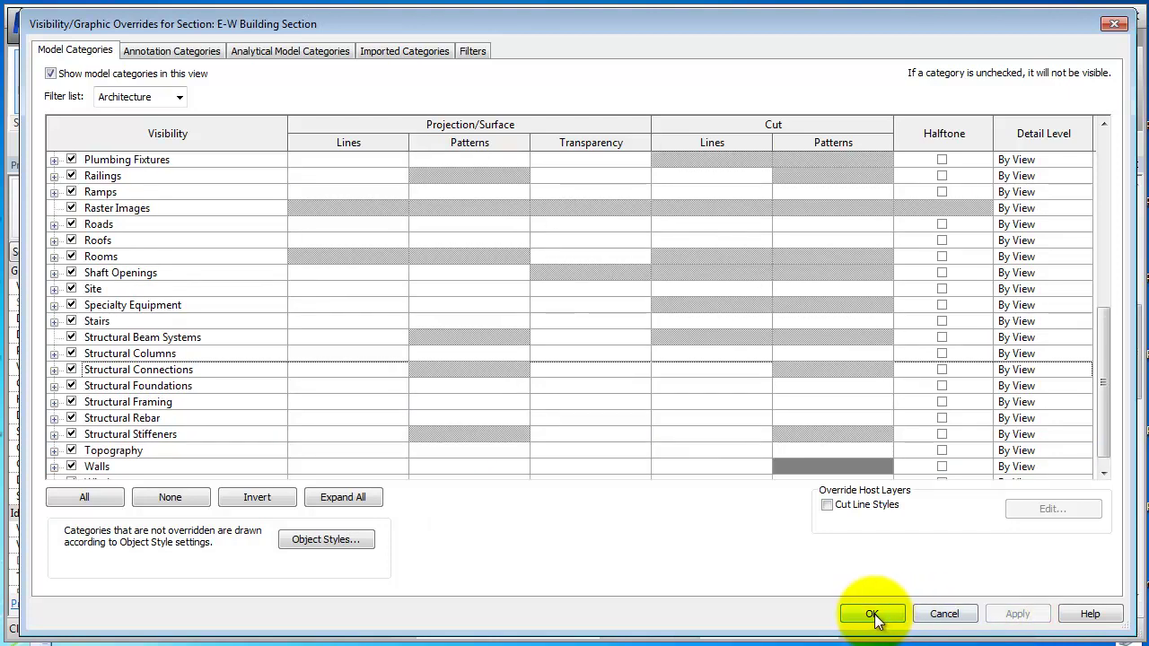
Override the cut pattern of the Floors category with Solid fill in gray RGB 128-128-128
click(203, 207)
scroll(203, 206, up, 4)
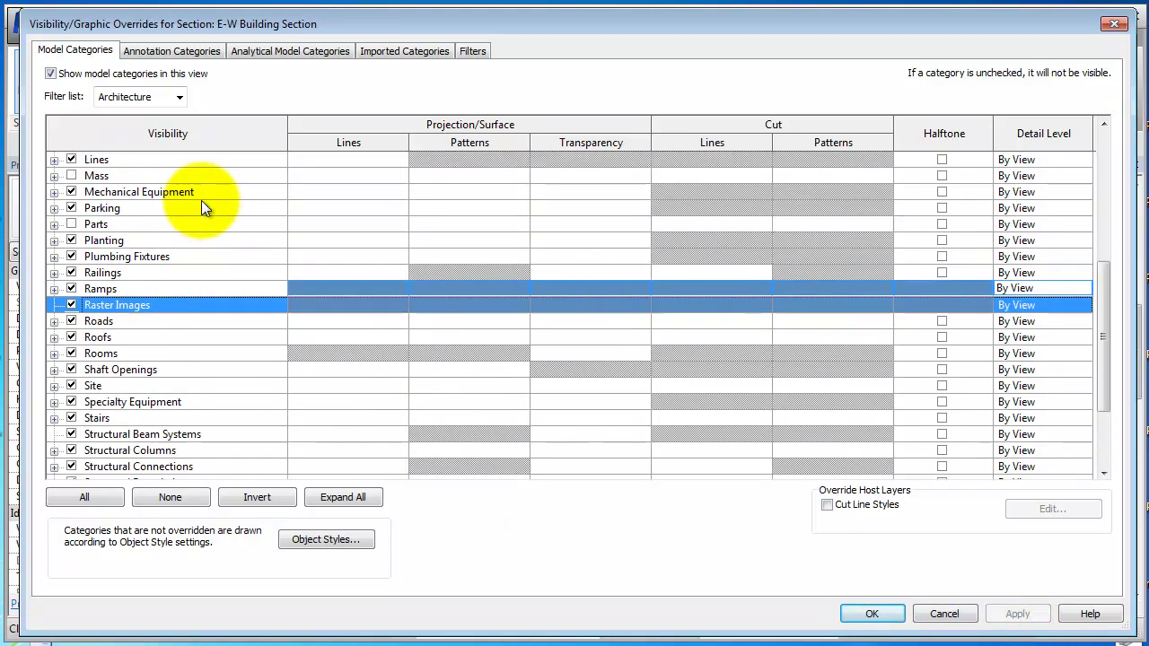
scroll(201, 205, up, 2)
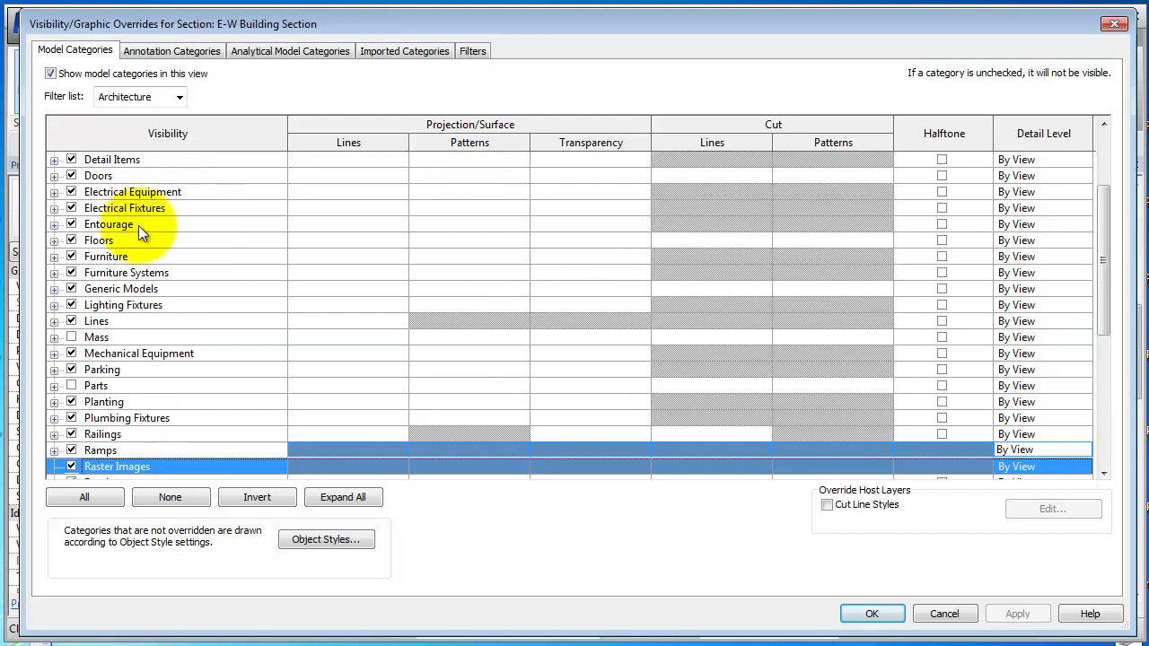
click(122, 239)
click(829, 238)
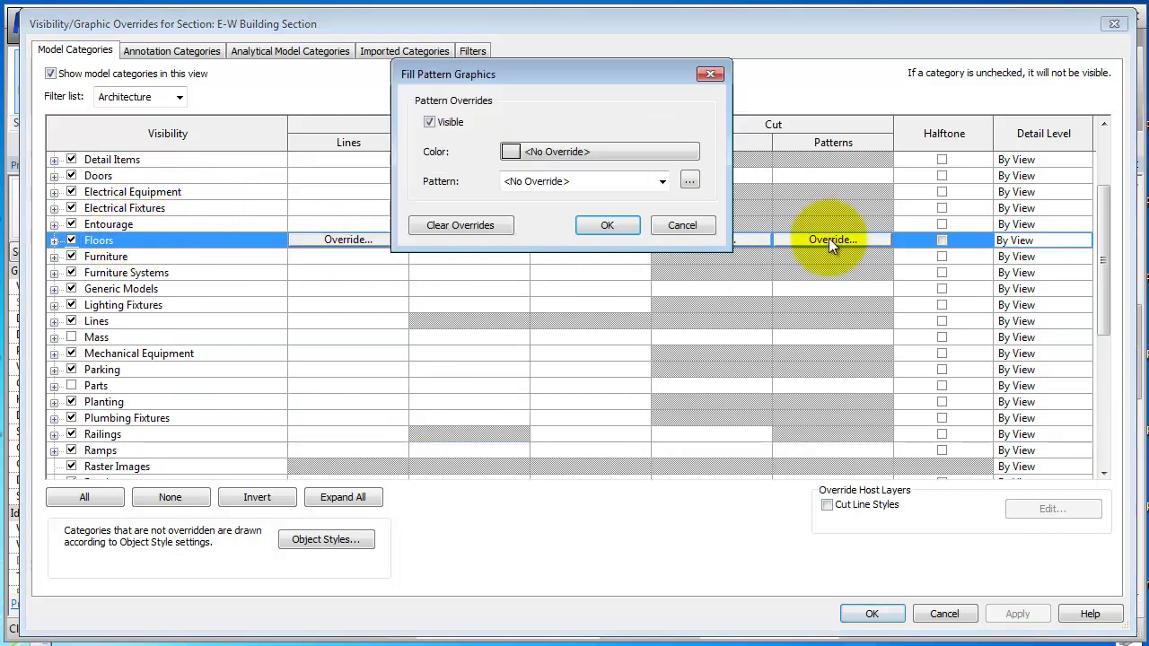
click(660, 182)
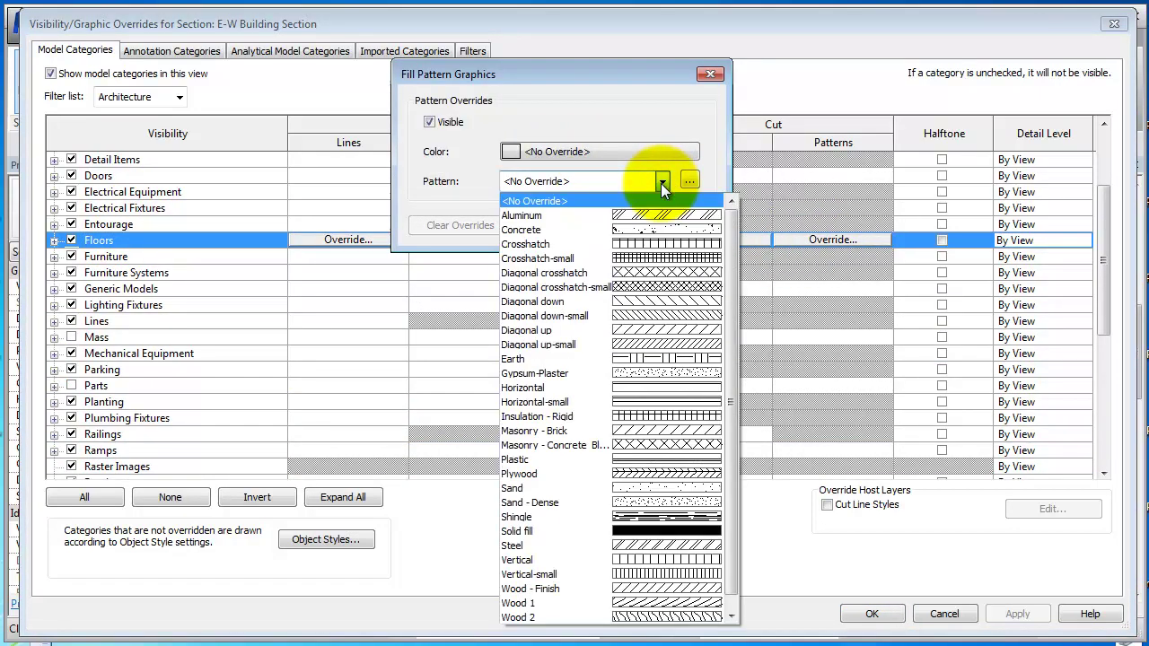
click(665, 537)
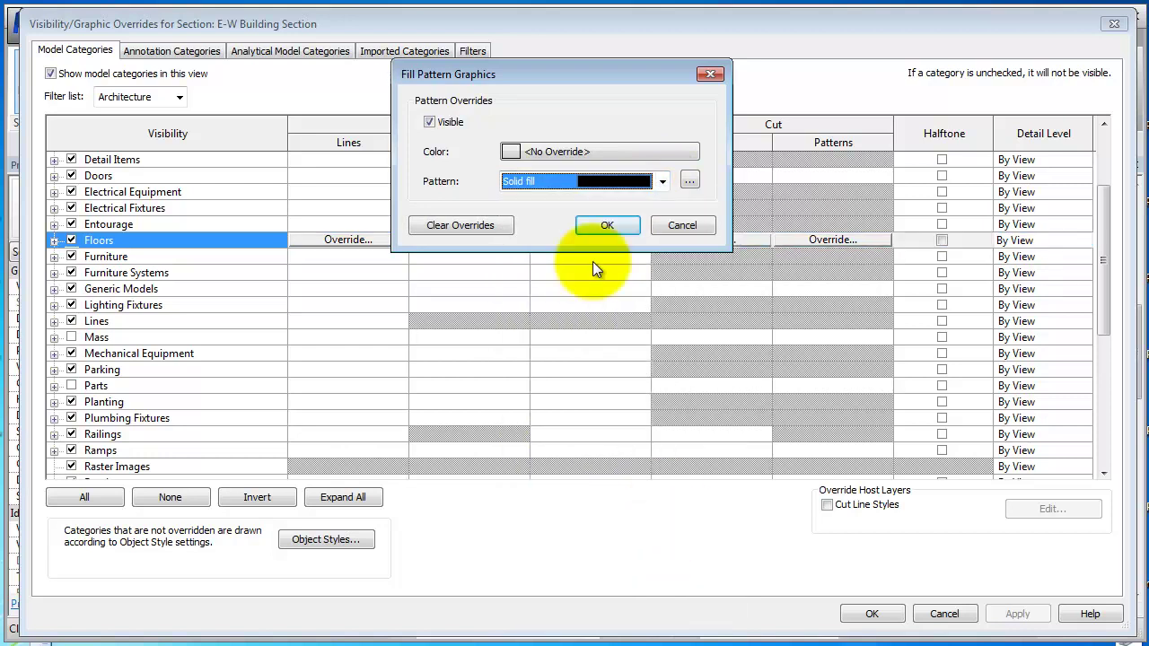
click(653, 152)
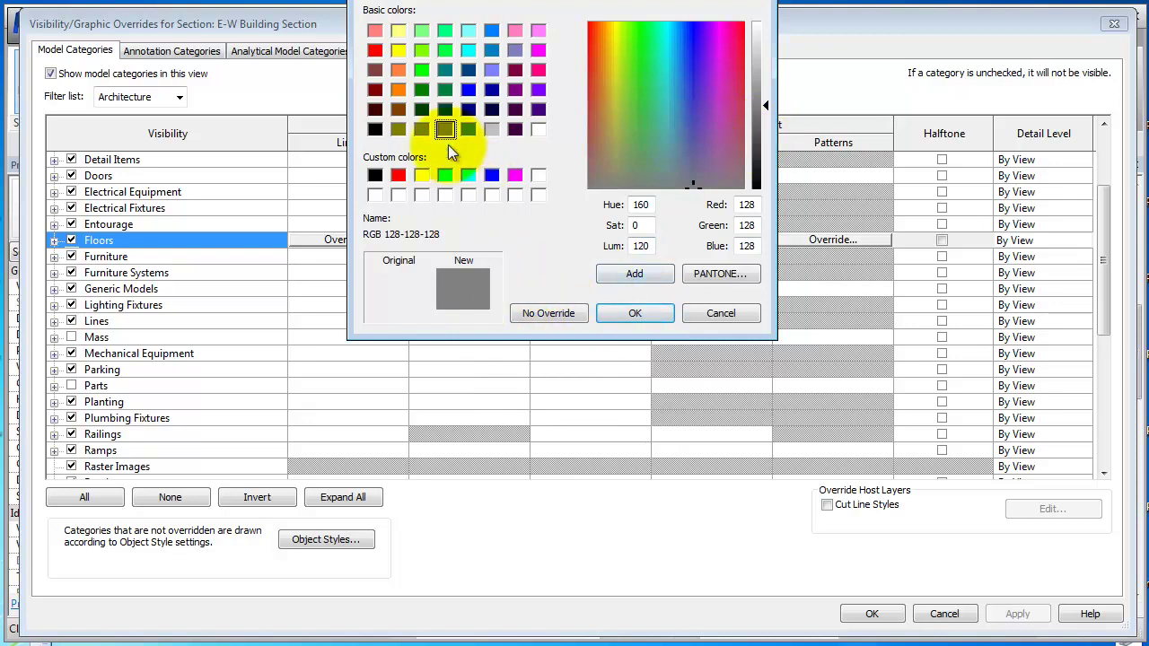
click(634, 315)
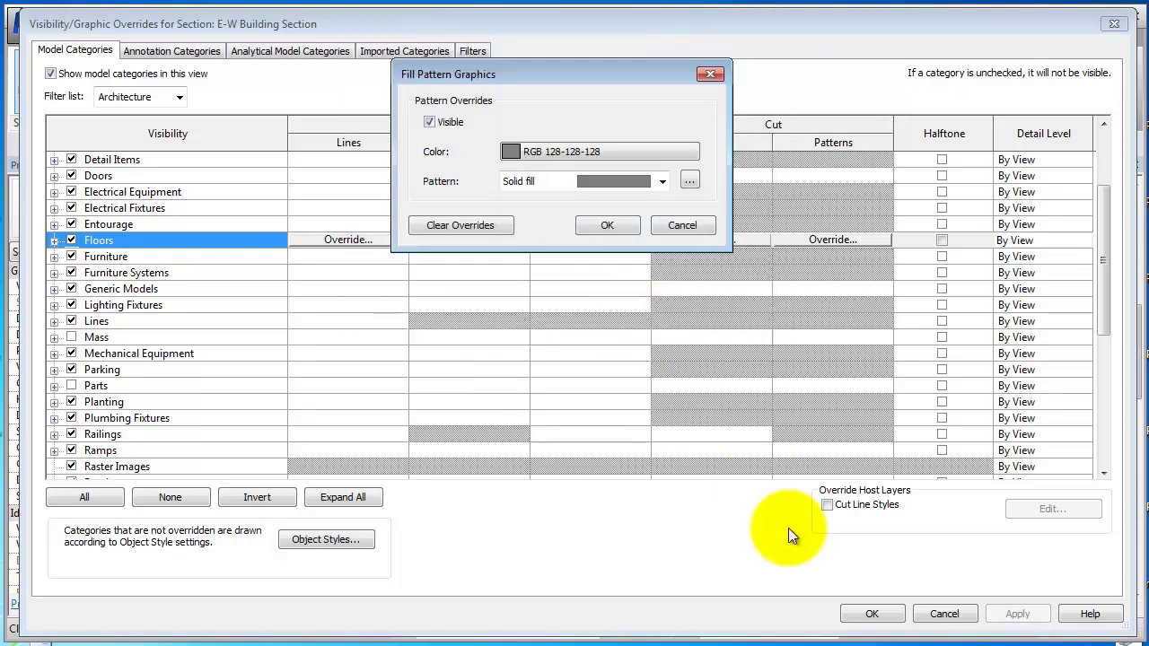
click(607, 226)
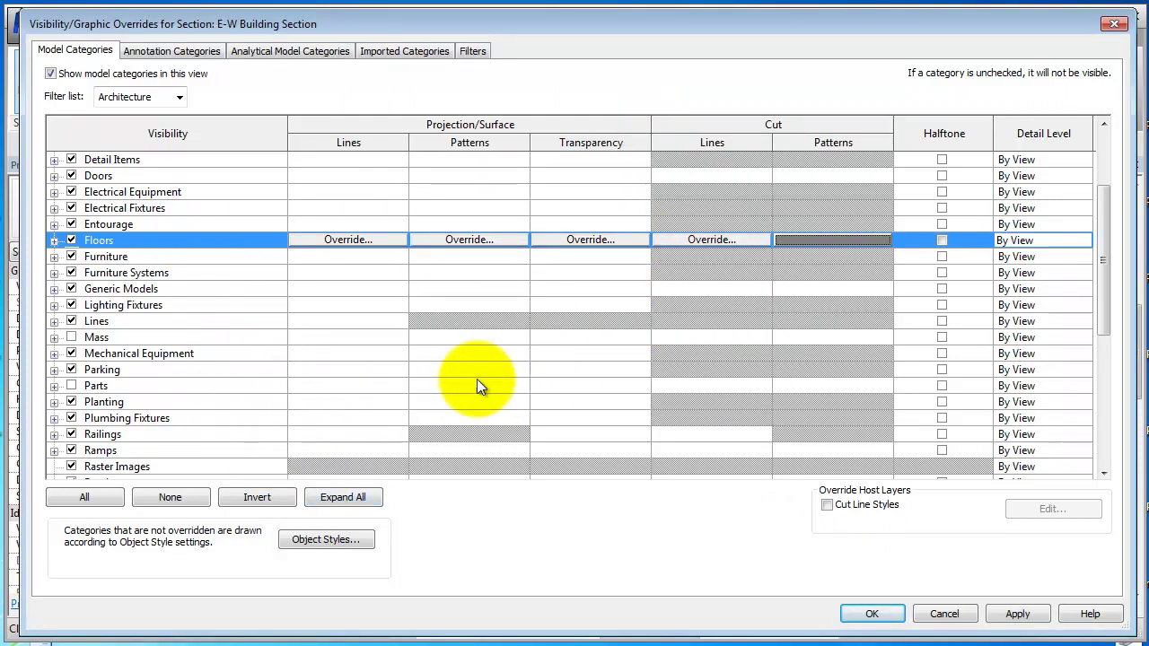
Override the cut pattern of the Ceilings category with Solid fill in gray RGB 128-128-128
click(310, 353)
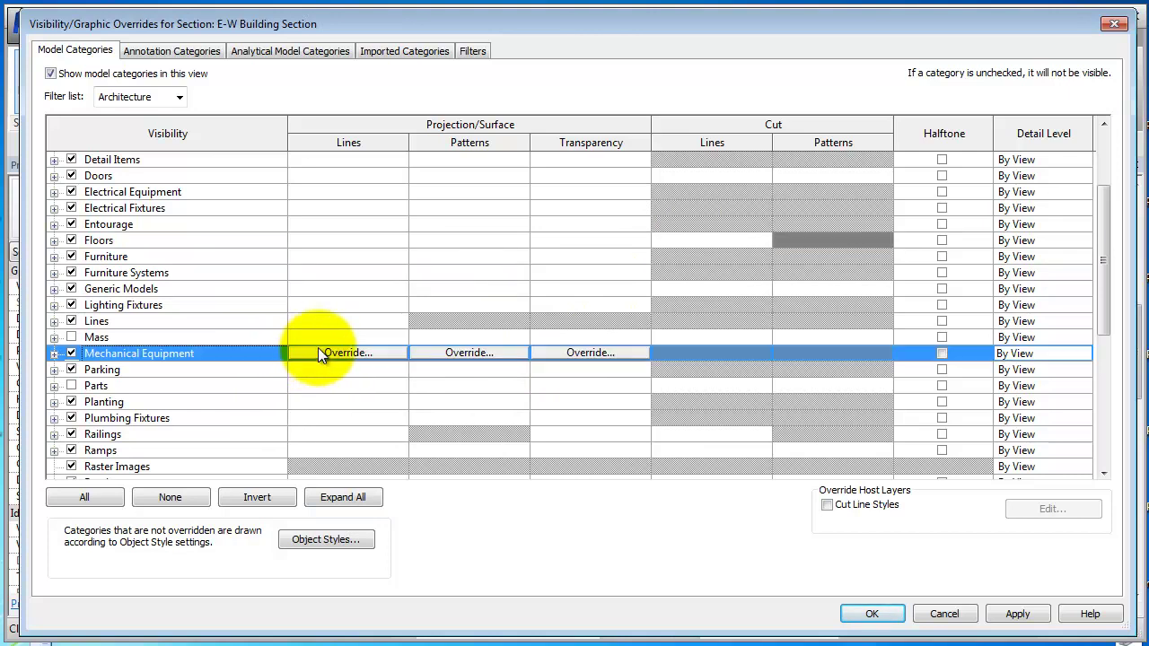
click(217, 207)
scroll(219, 207, up, 3)
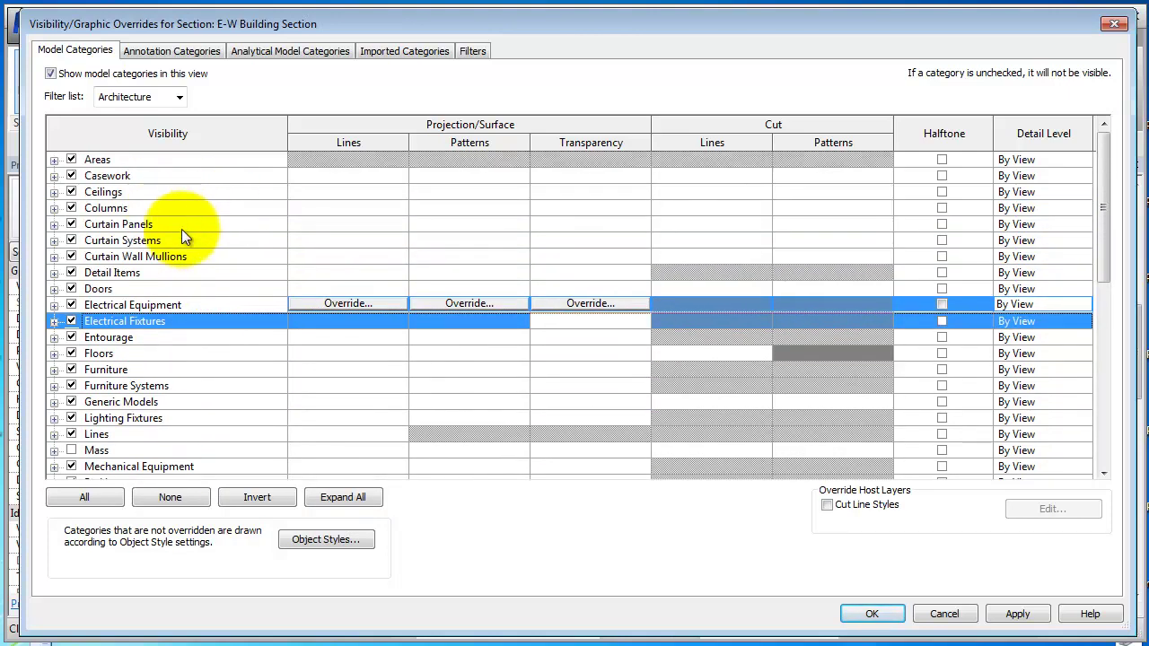
click(109, 192)
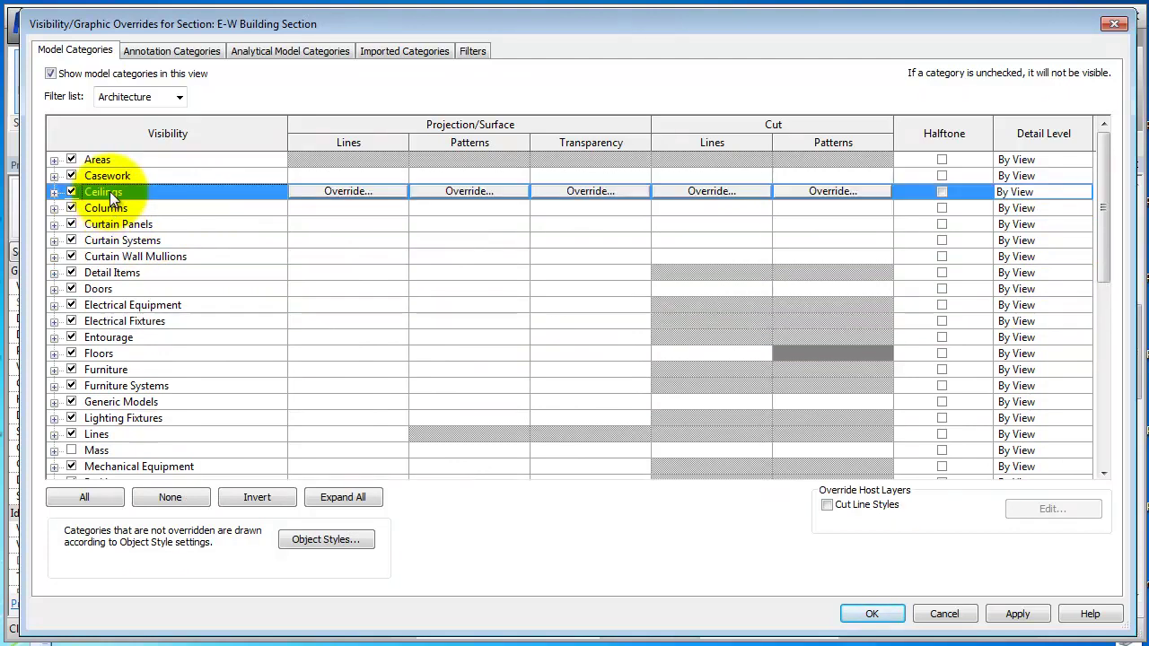
click(833, 191)
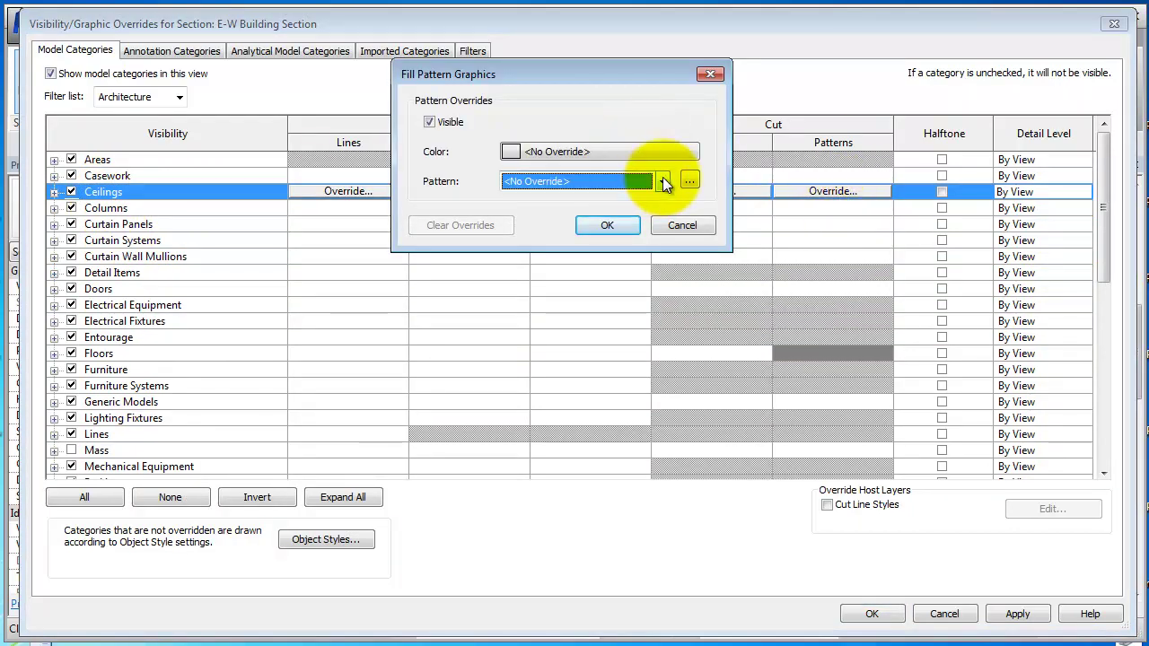
click(662, 180)
click(628, 594)
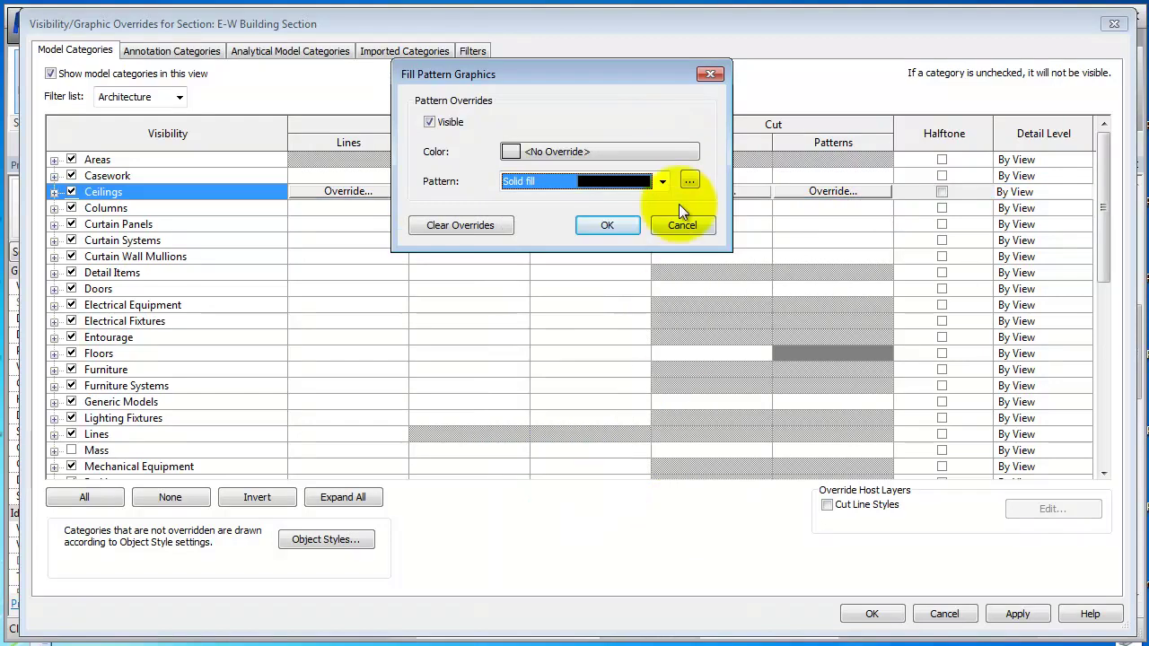
click(663, 154)
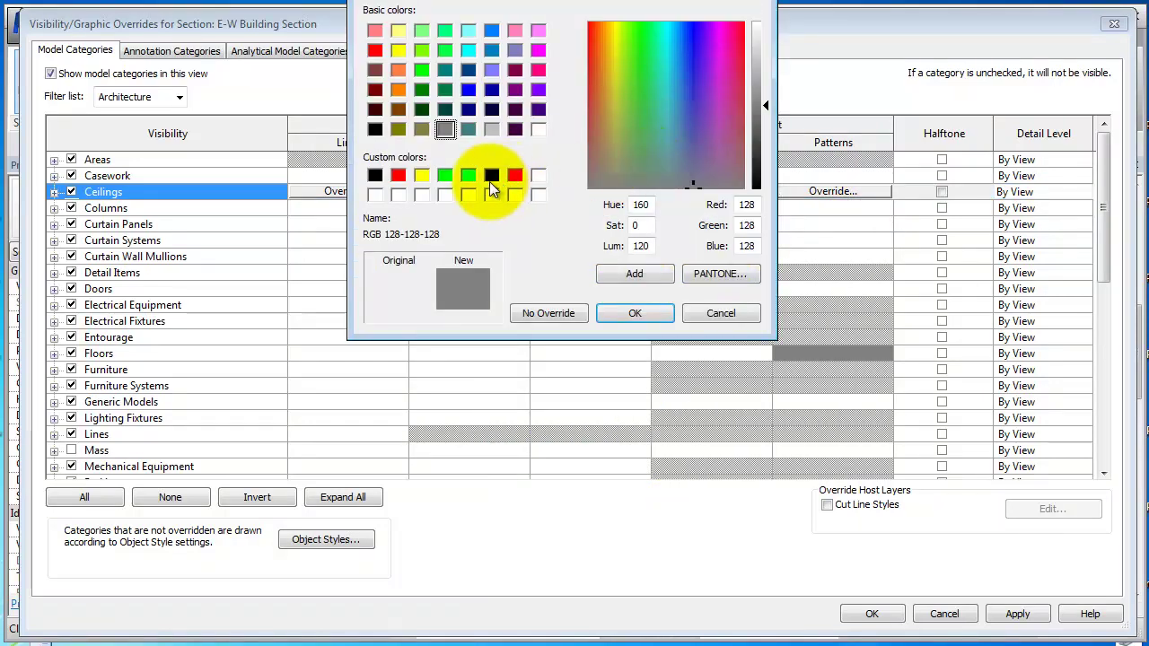
click(633, 313)
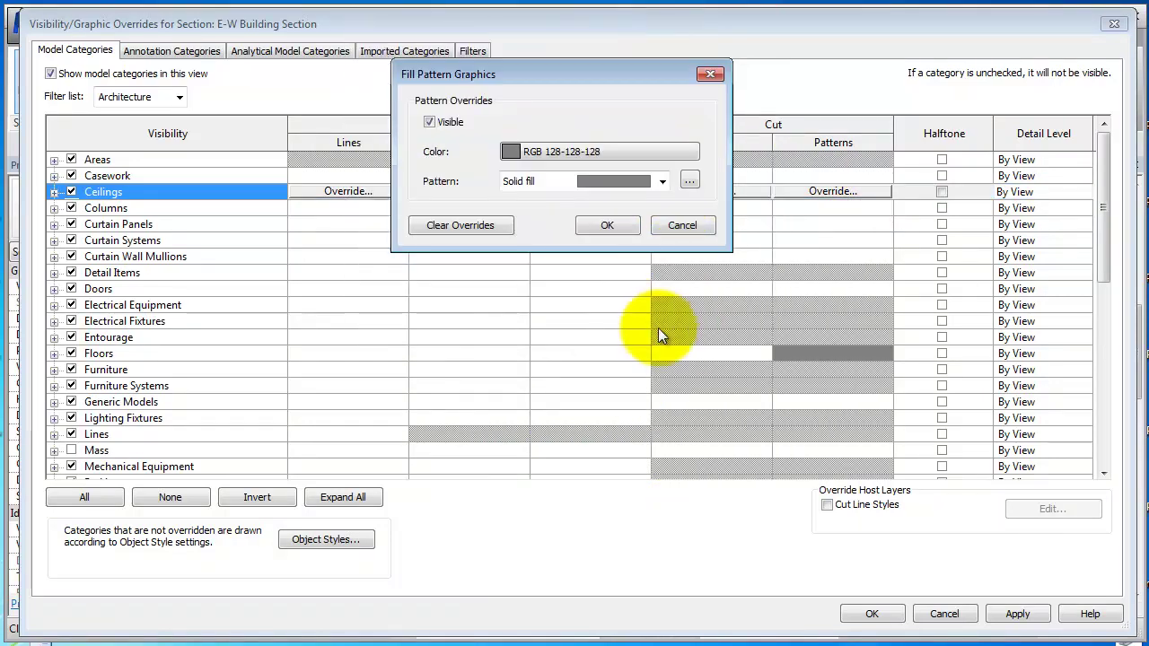
click(599, 228)
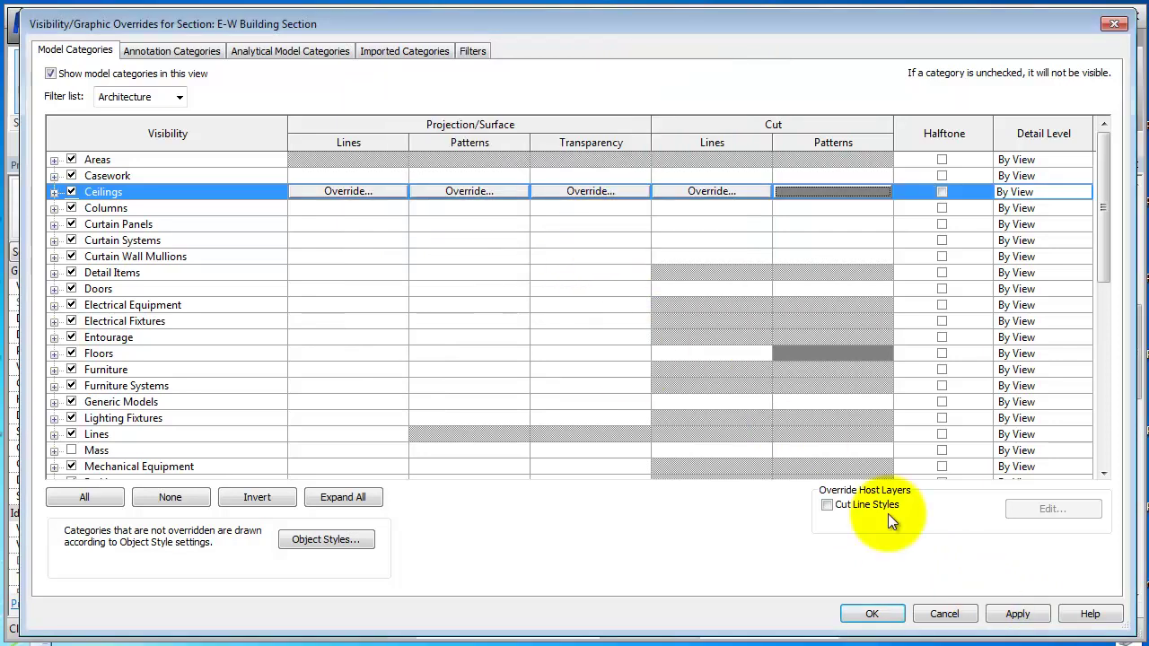
Apply the graphic overrides to the section view and inspect the cut walls and floor slab up close
click(1018, 614)
click(872, 614)
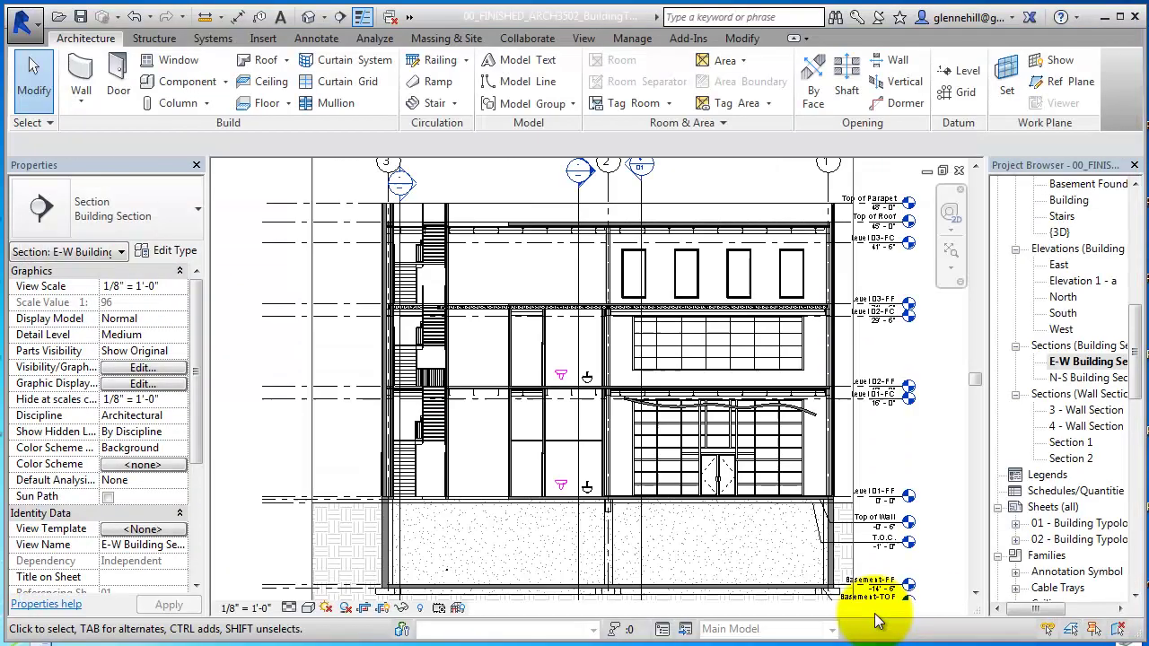
scroll(573, 518, up, 5)
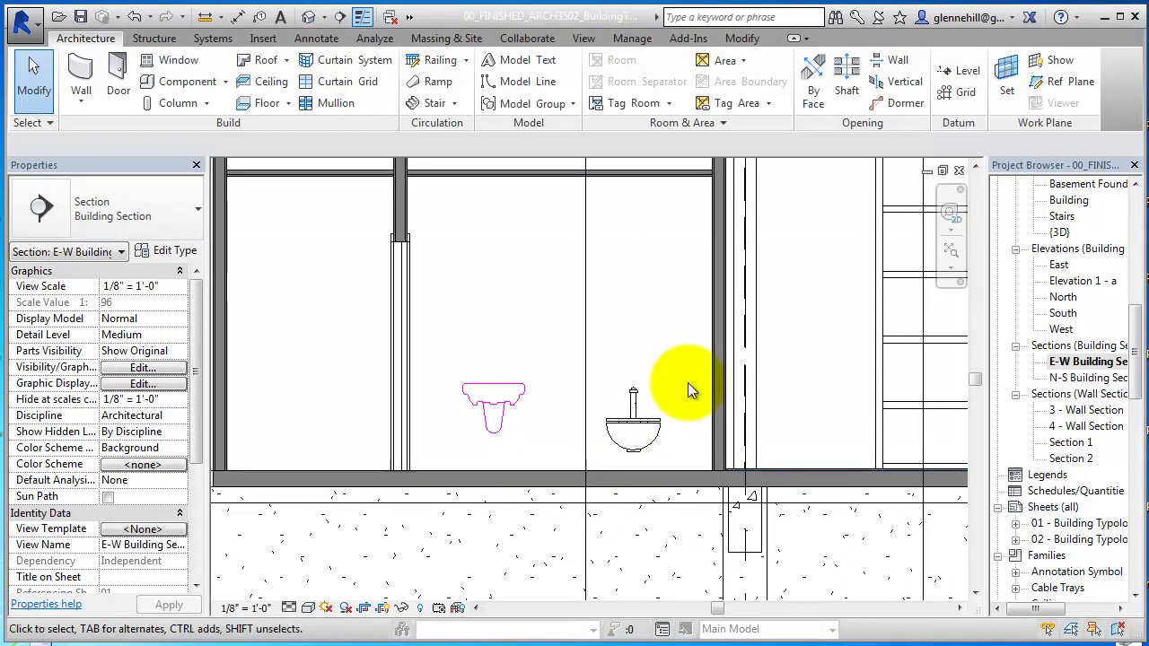
Set the section view's detail level to Coarse to simplify the layer lines of the cut walls and ceilings
middle_drag(718, 368, 598, 351)
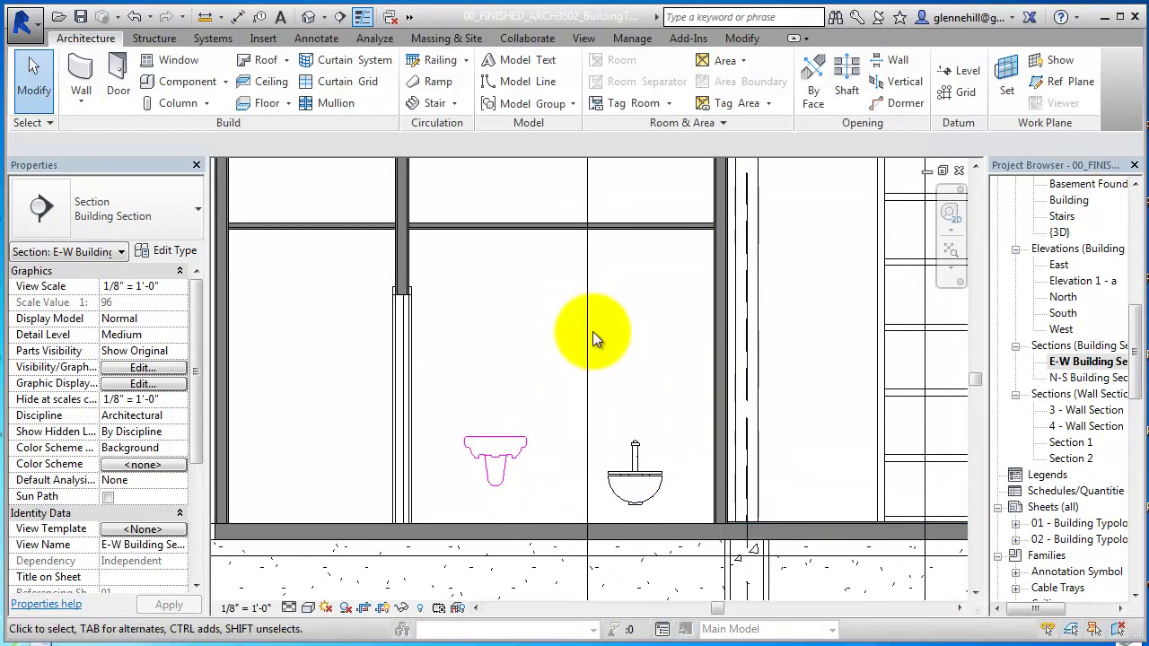
middle_drag(461, 308, 696, 378)
scroll(683, 375, up, 3)
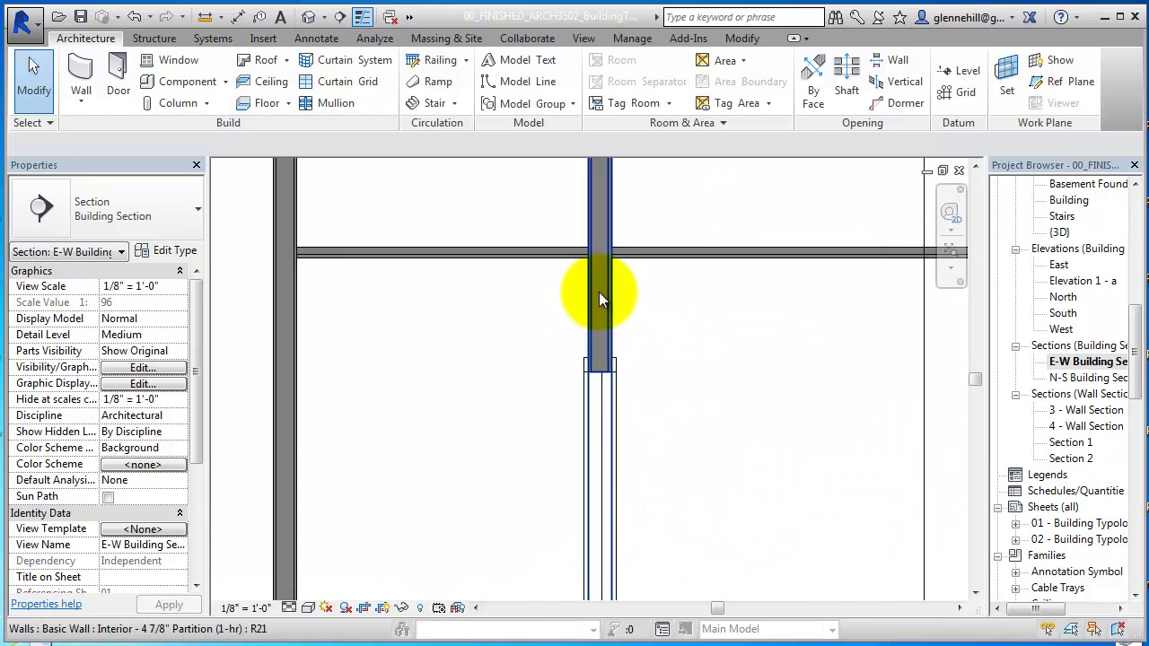
scroll(623, 291, up, 2)
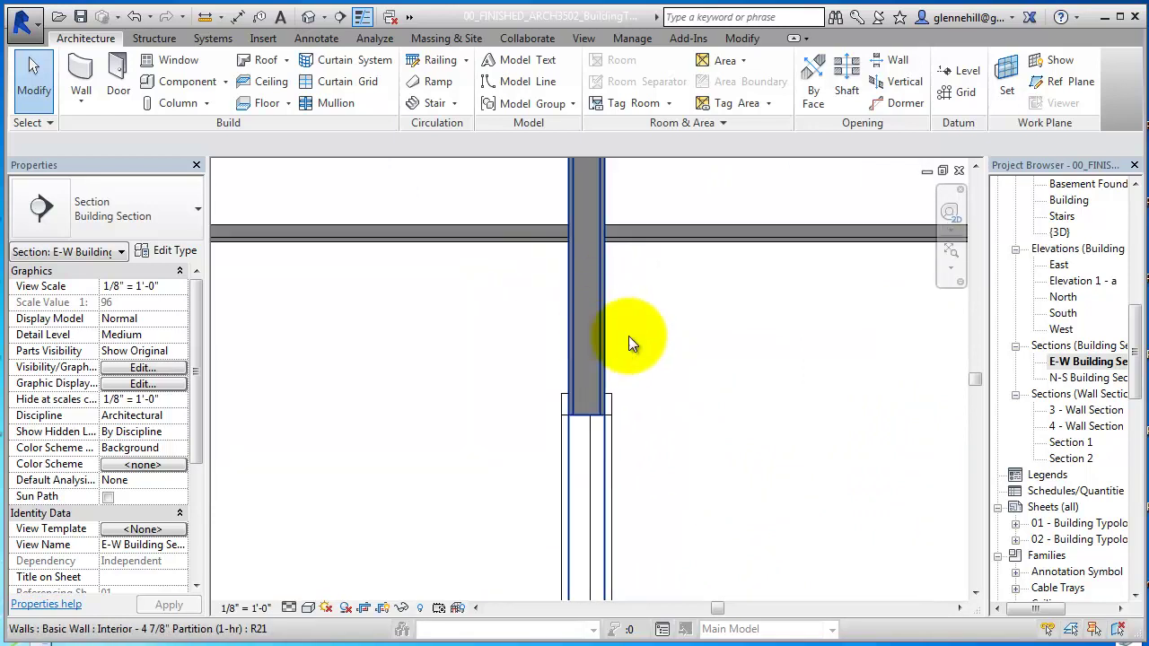
scroll(691, 359, down, 2)
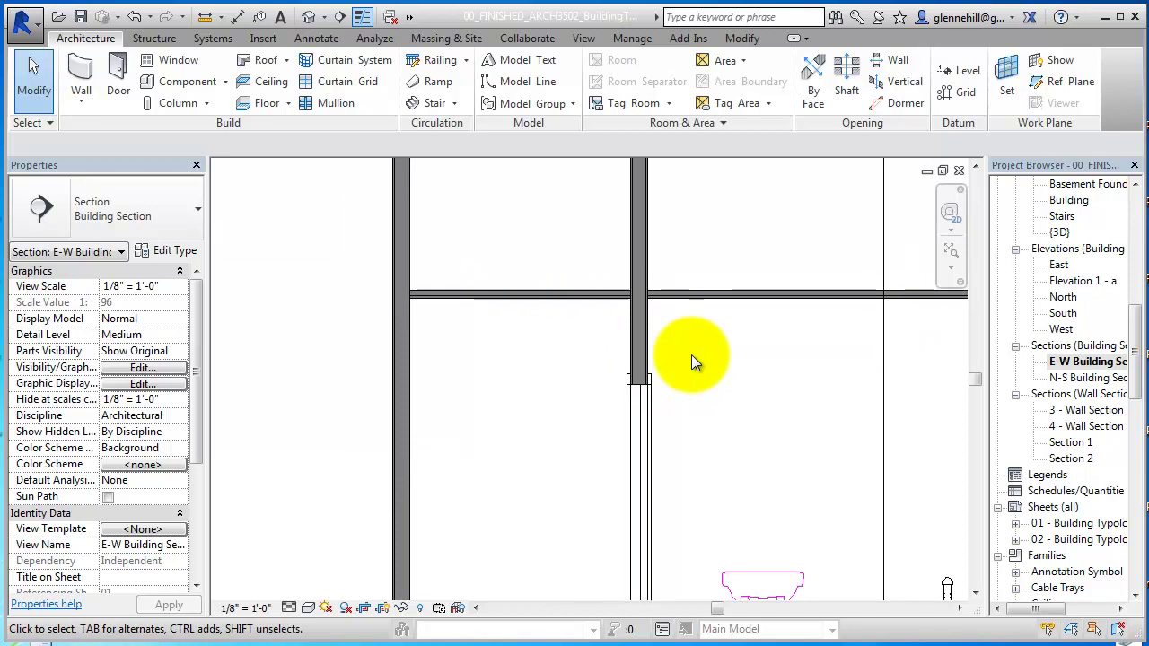
click(295, 607)
click(316, 553)
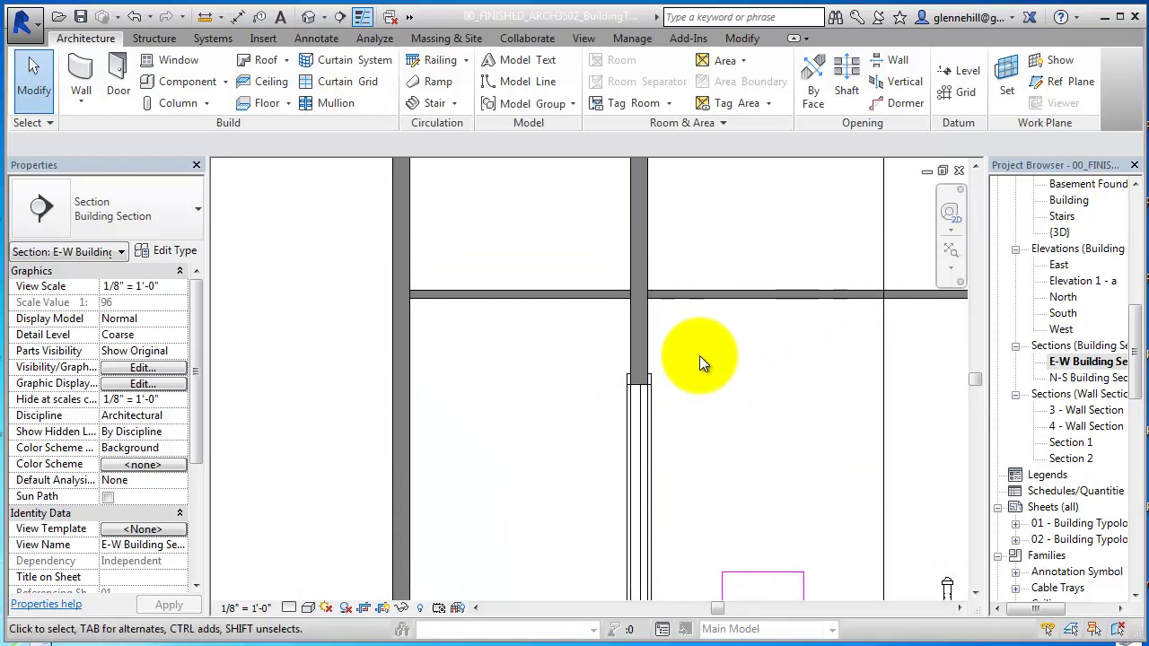
Examine the coarse section graphics across the floors, including the W12X26 beam and joists below the Level 02 floor
scroll(714, 374, down, 2)
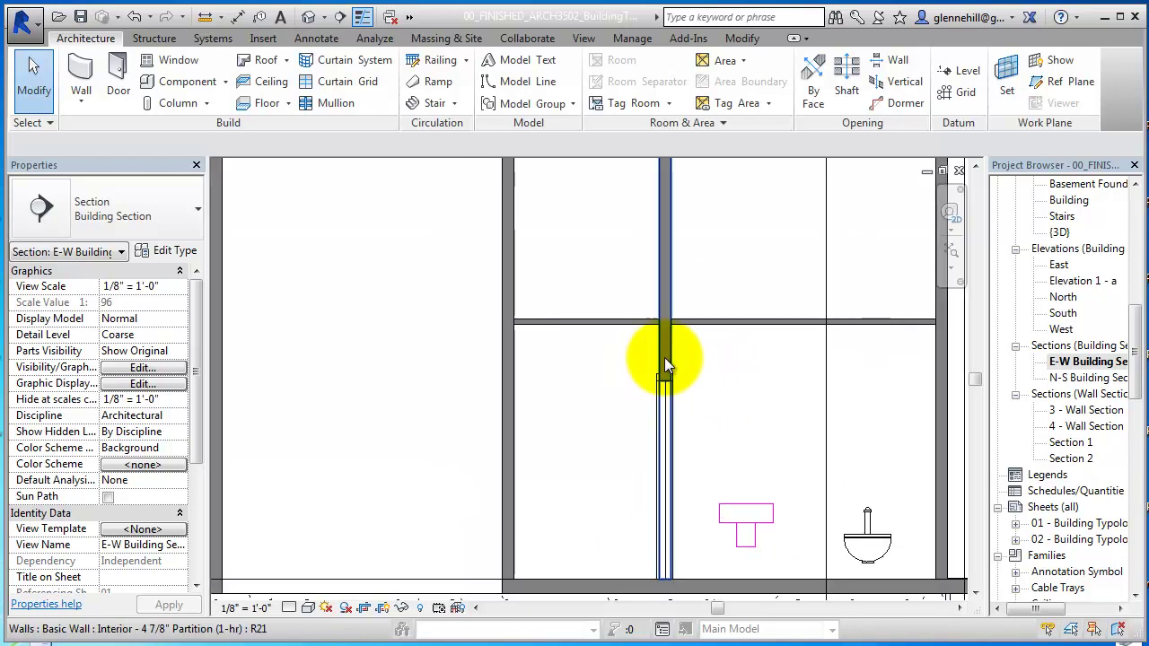
middle_drag(731, 366, 600, 350)
scroll(600, 350, down, 2)
middle_drag(801, 406, 731, 553)
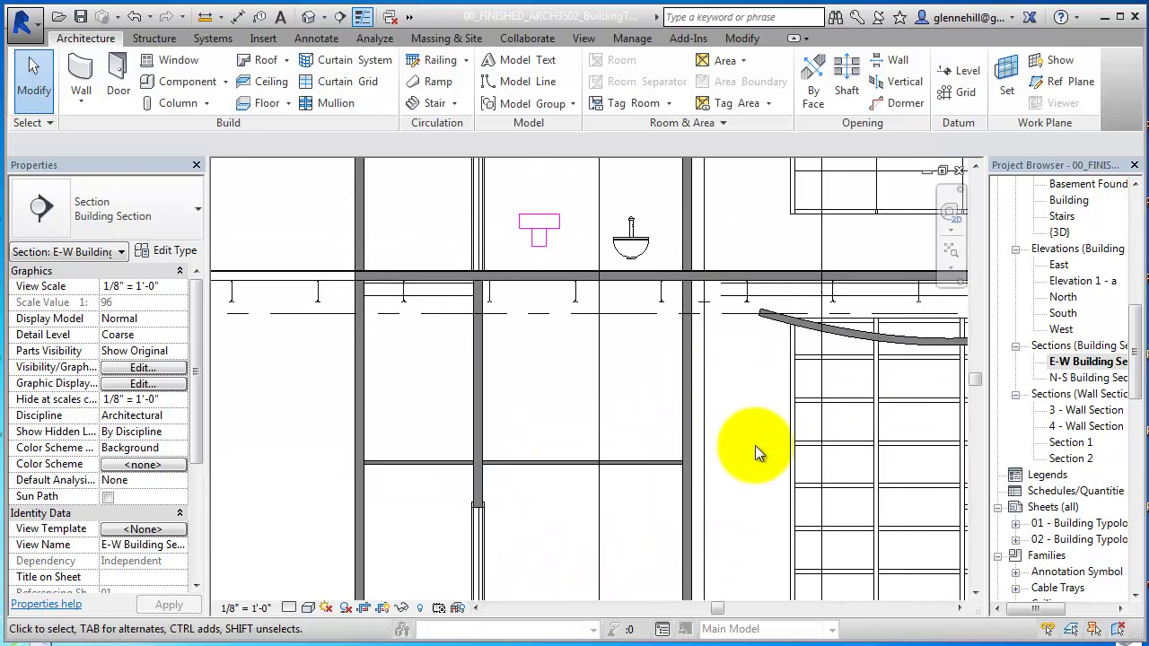
scroll(736, 352, down, 2)
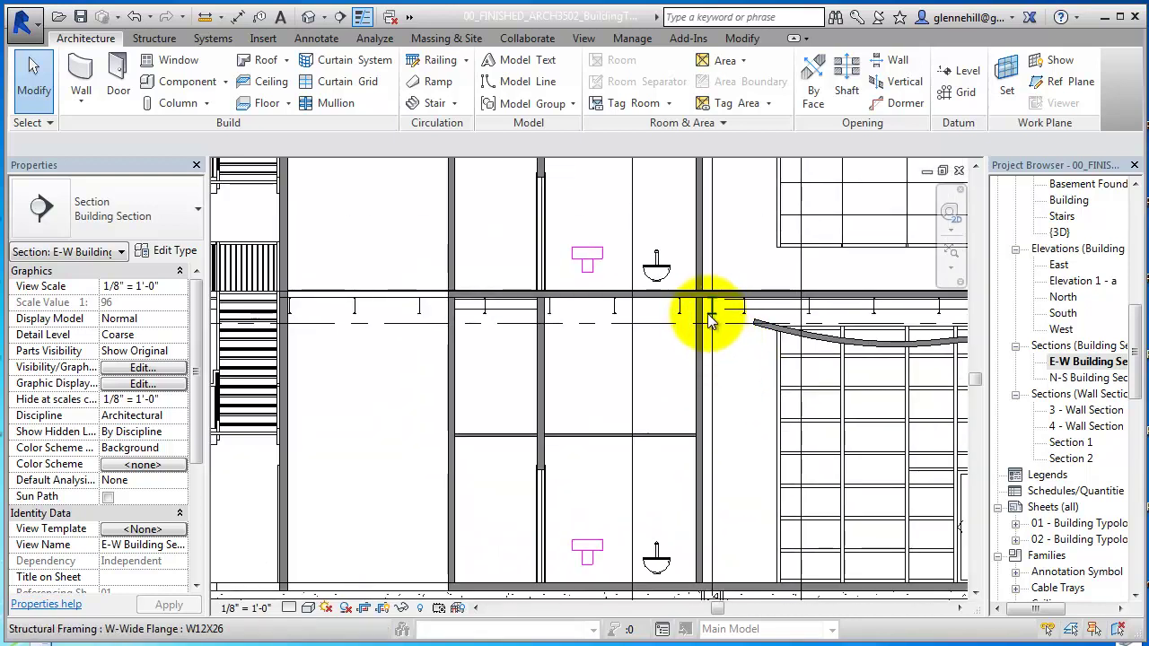
scroll(734, 334, up, 3)
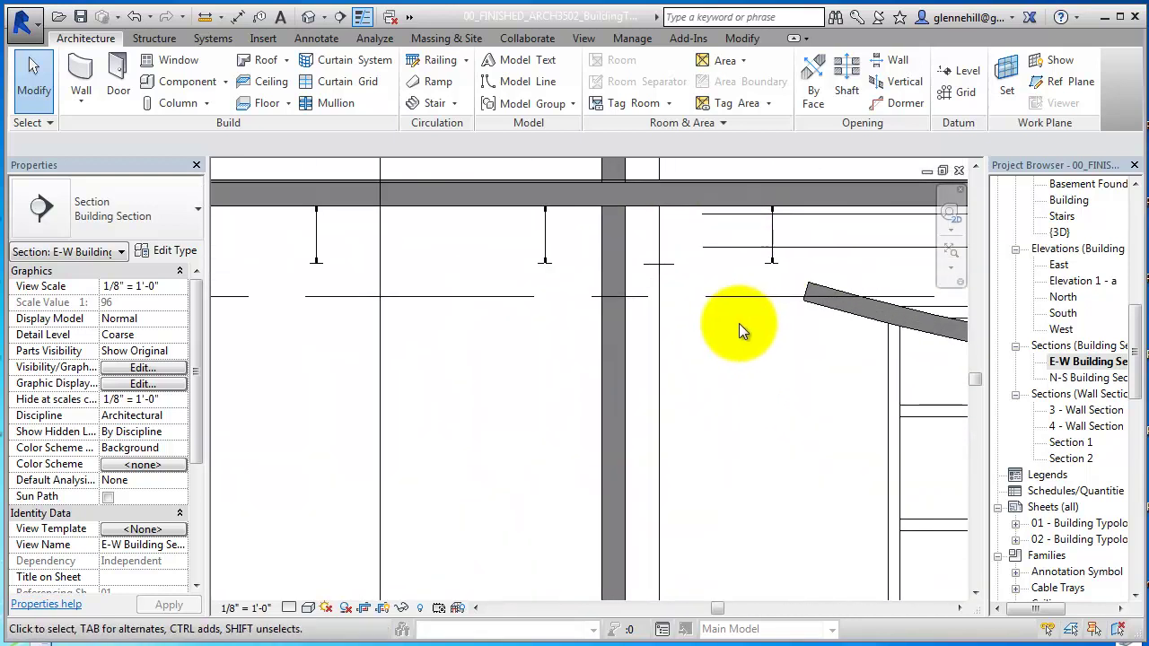
click(670, 263)
scroll(697, 321, up, 2)
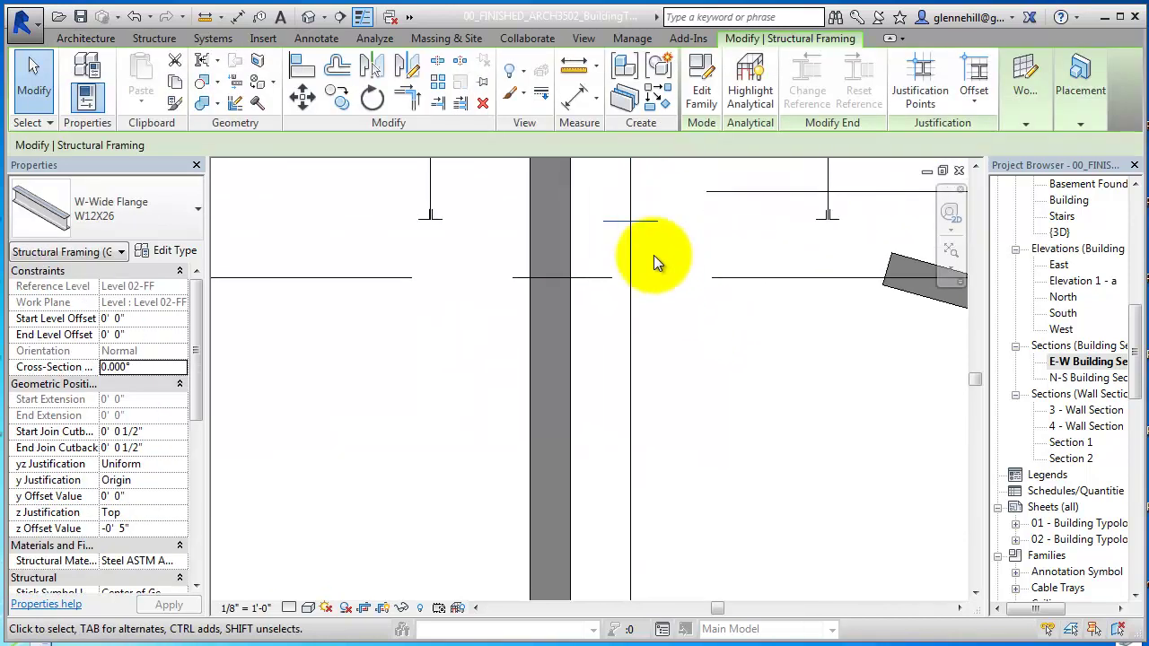
scroll(714, 358, down, 3)
middle_drag(714, 358, 746, 297)
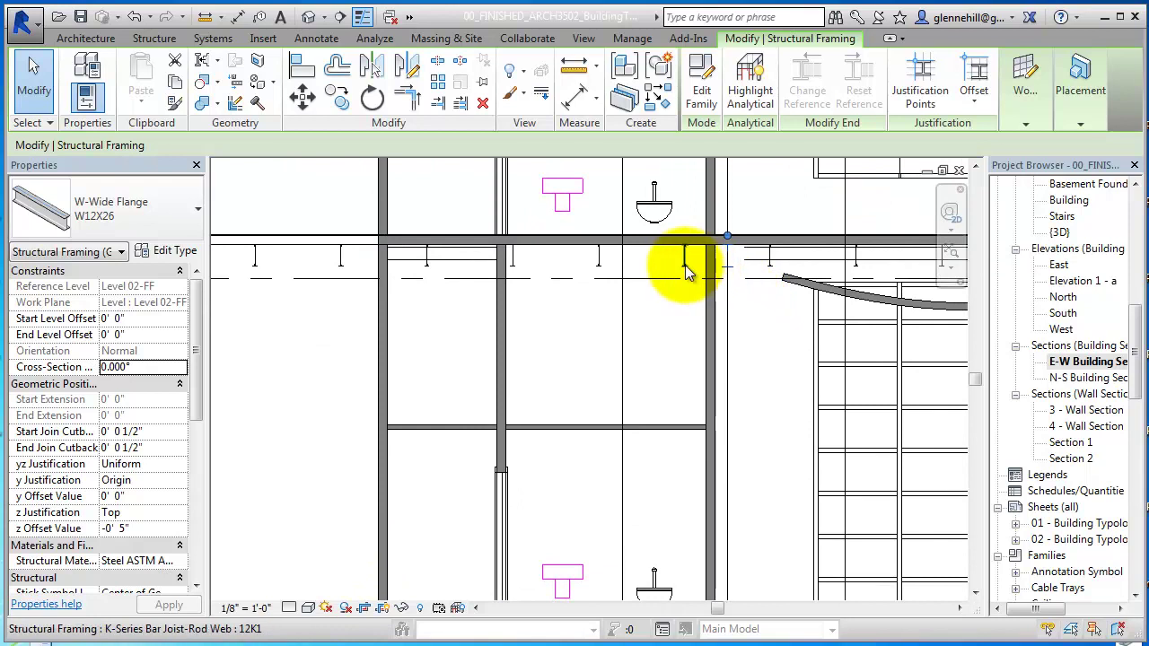
scroll(646, 347, down, 2)
scroll(646, 346, down, 2)
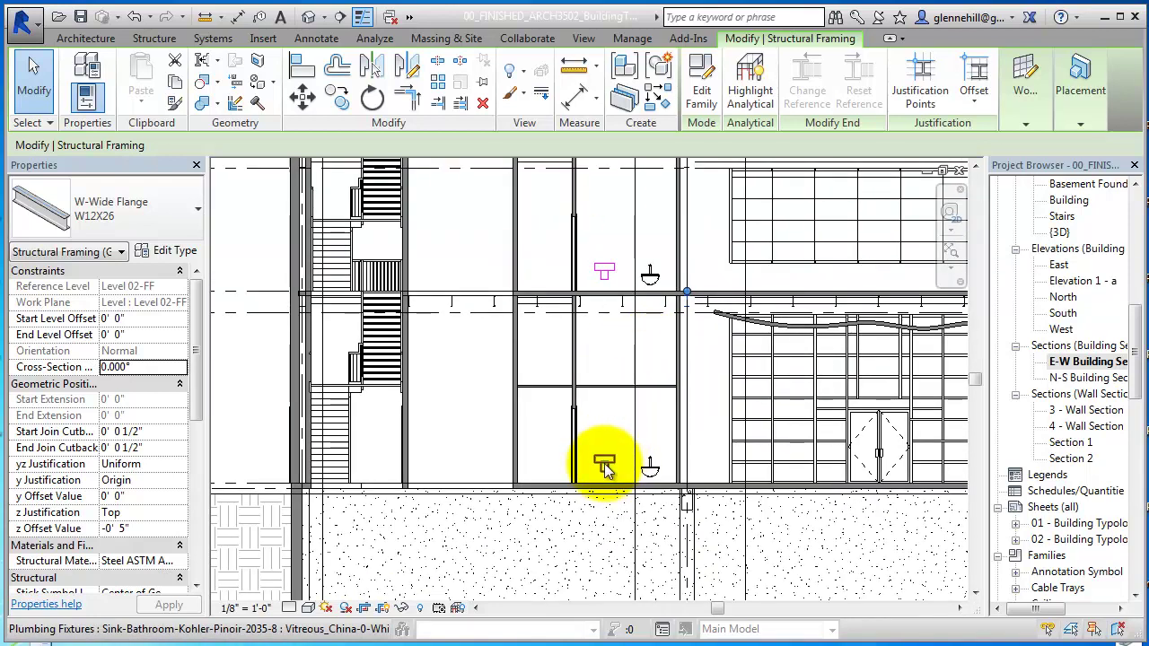
Return the section view's detail level to Medium and check the beams and joists below the Level 02 floor
click(307, 608)
key(Escape)
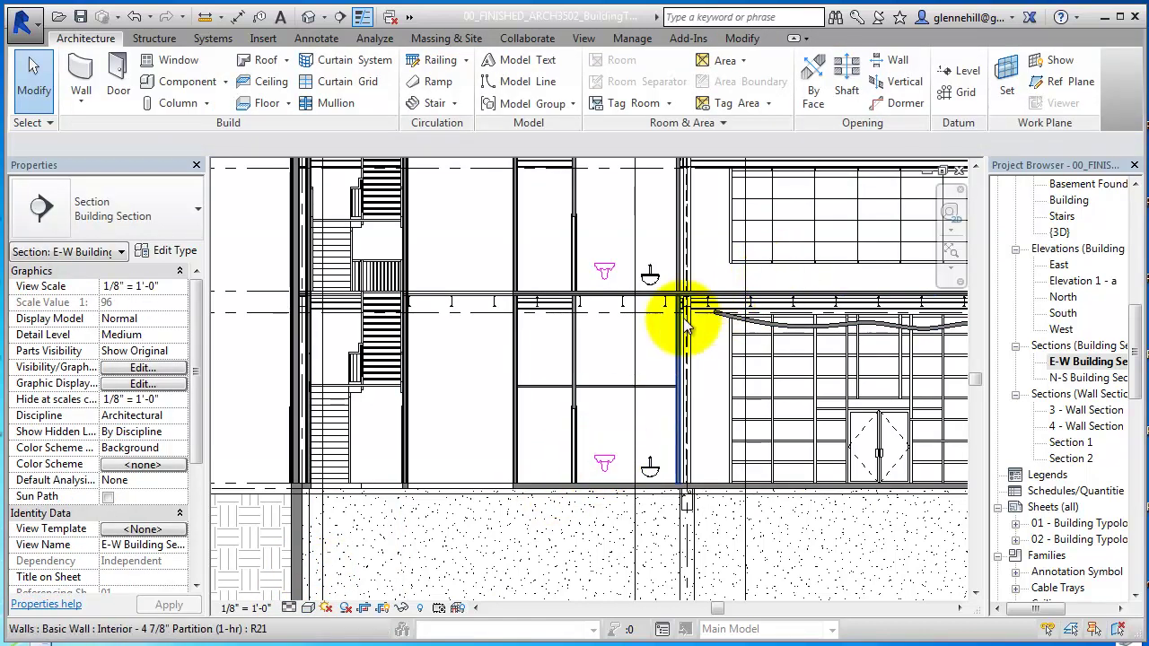
scroll(700, 314, up, 3)
scroll(697, 305, up, 2)
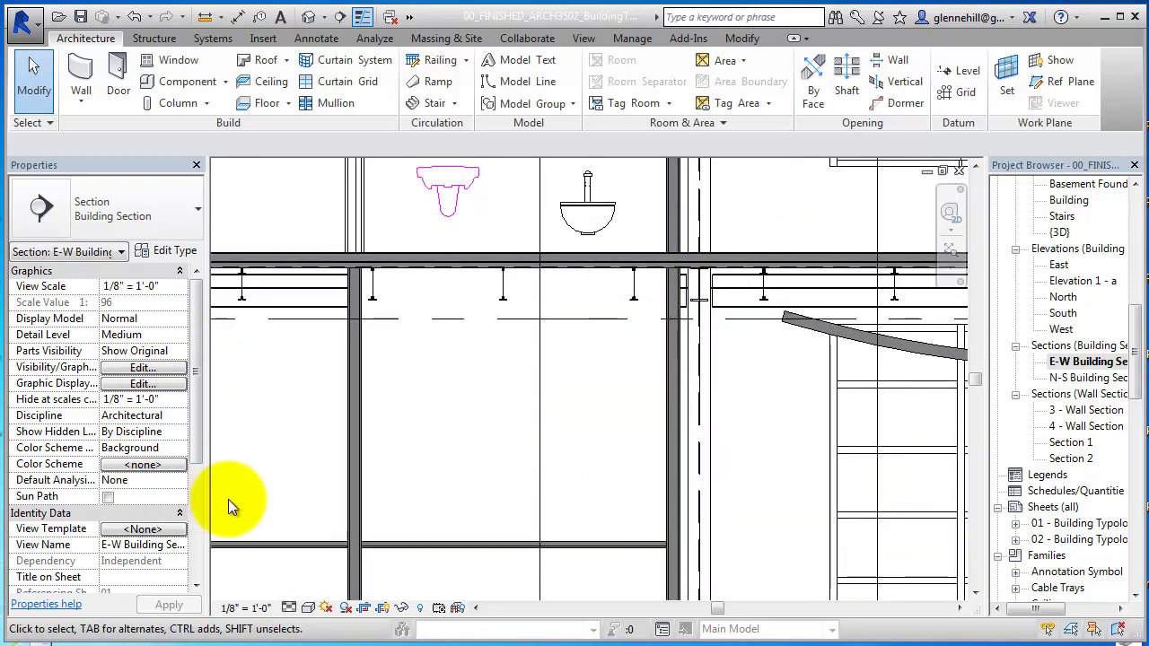
scroll(706, 480, down, 3)
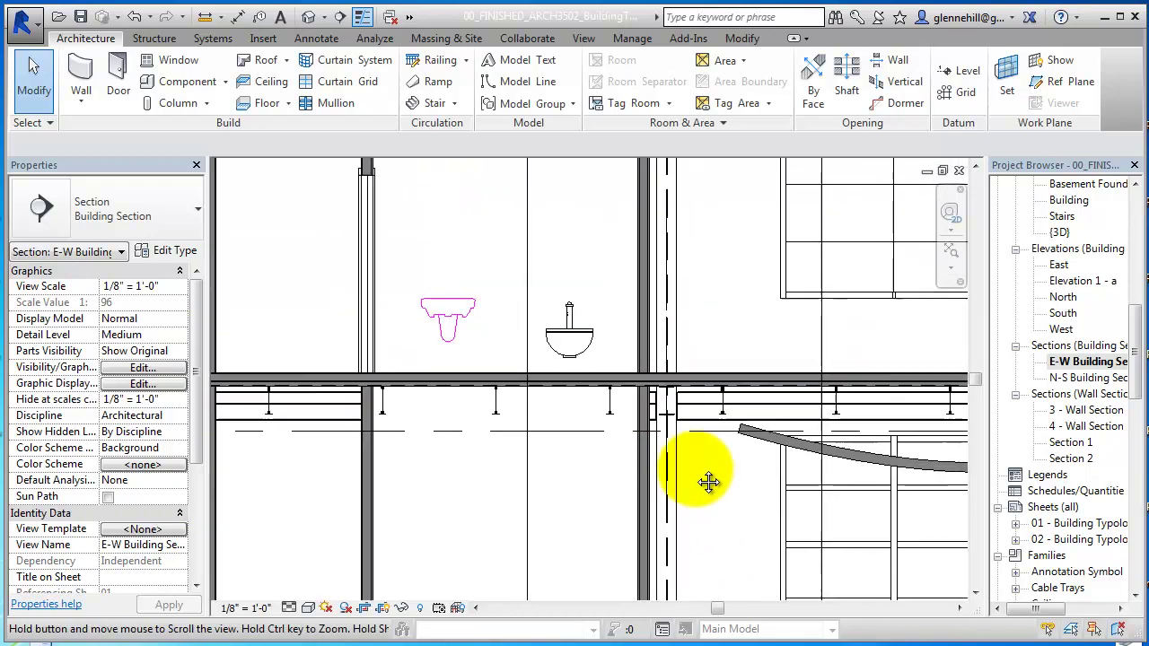
scroll(597, 359, up, 3)
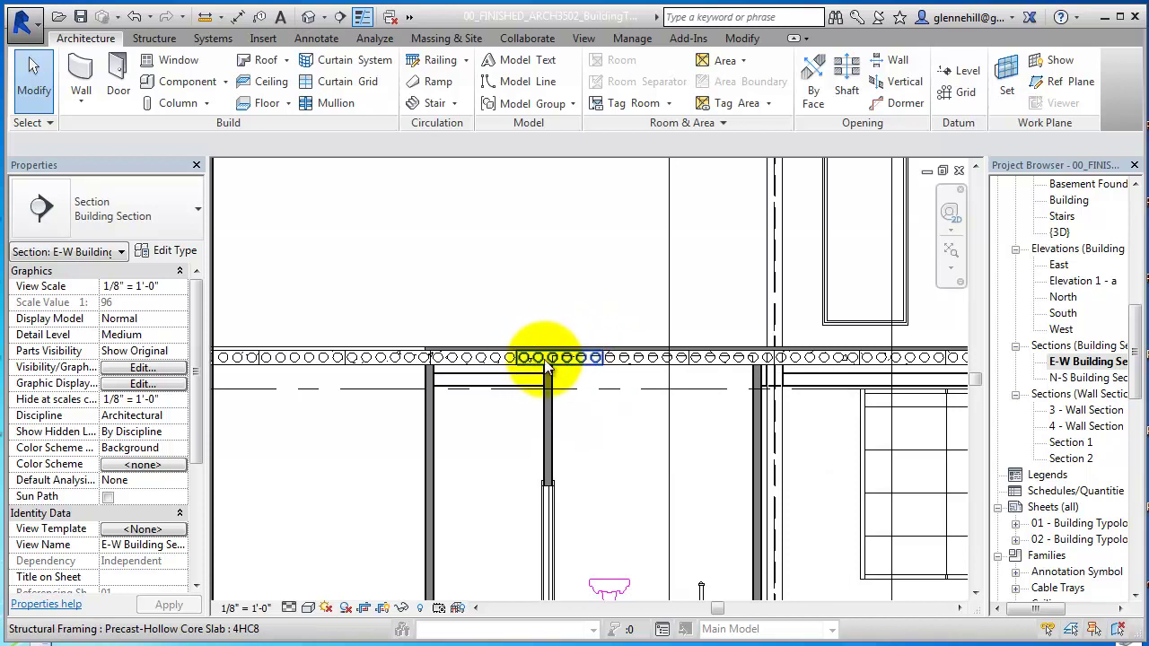
Examine the precast hollow-core slab above the Men room and the floor and roof construction of the upper levels
click(575, 415)
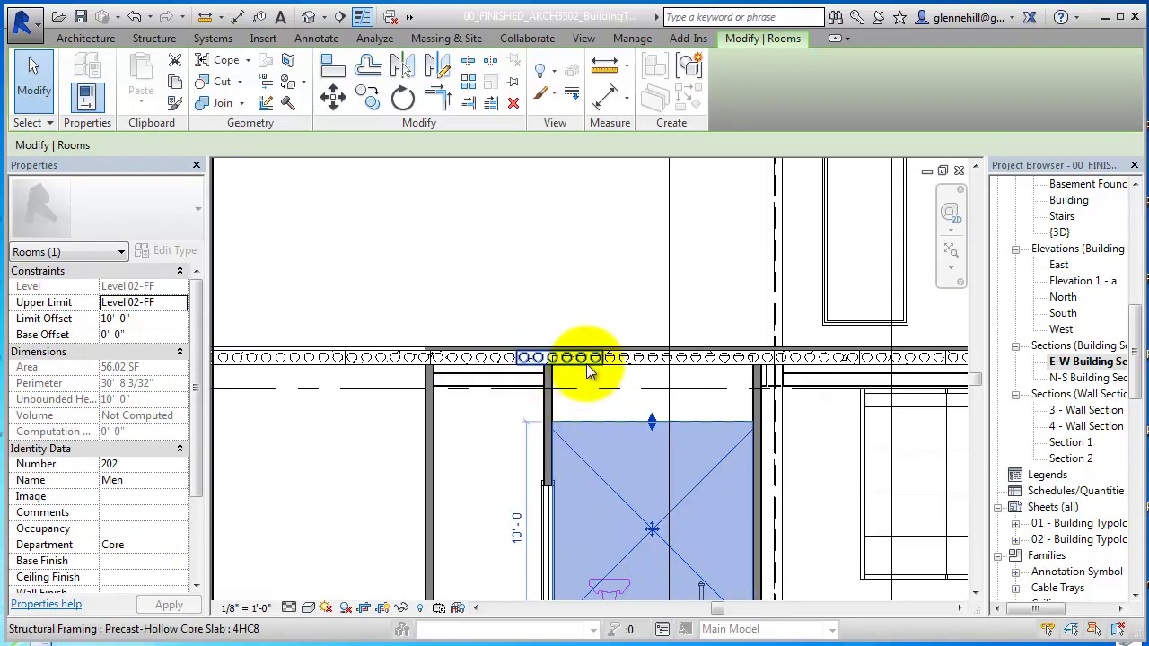
scroll(631, 483, down, 3)
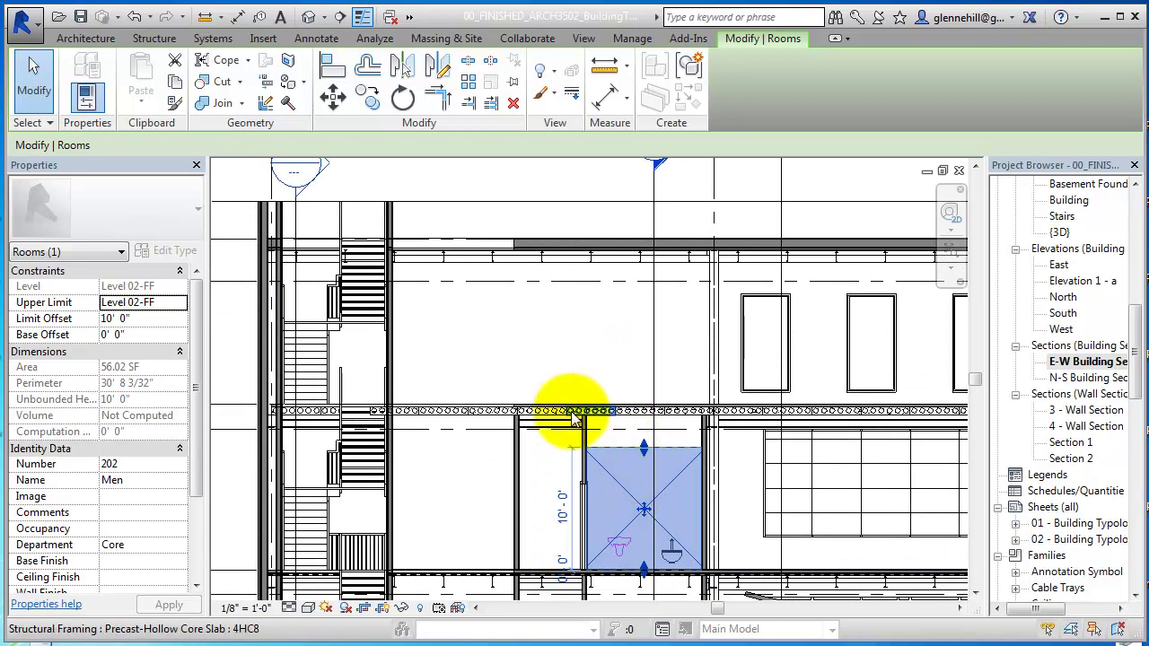
click(546, 365)
scroll(546, 364, up, 2)
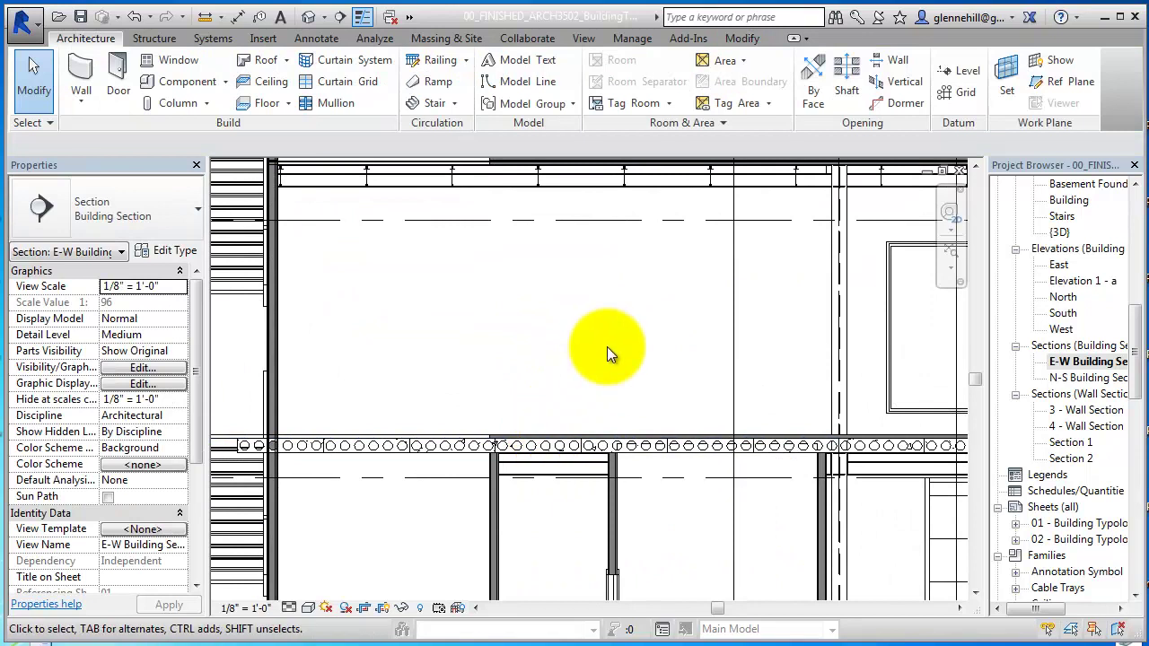
scroll(607, 347, down, 2)
middle_drag(607, 347, 536, 359)
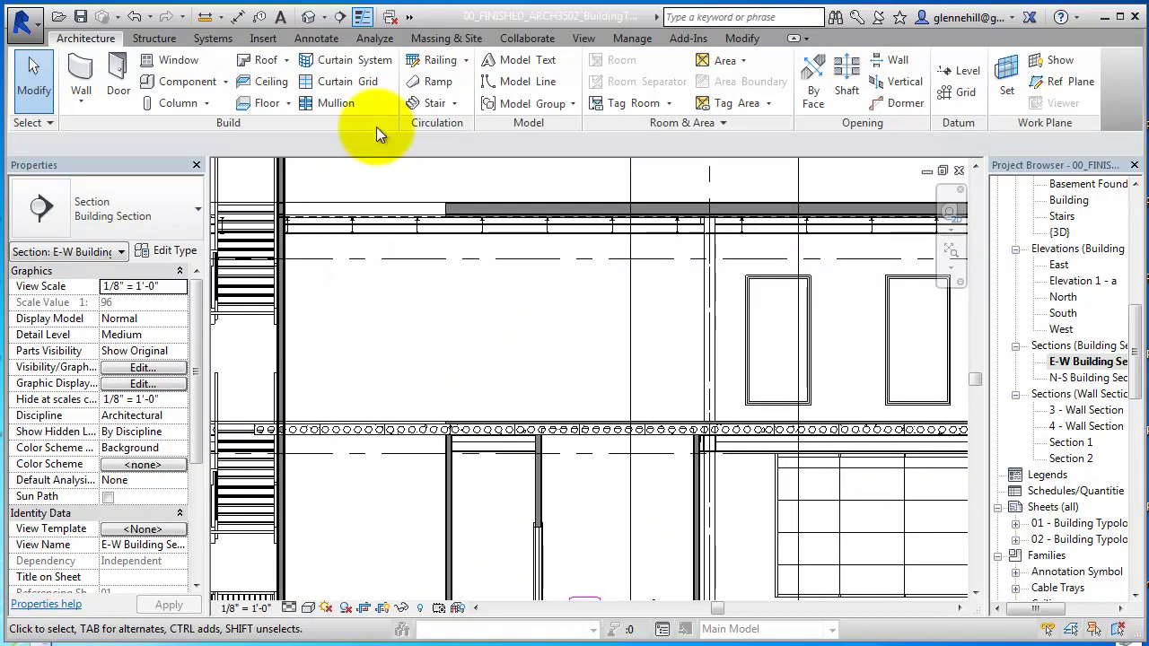
middle_drag(449, 291, 513, 236)
scroll(503, 248, down, 2)
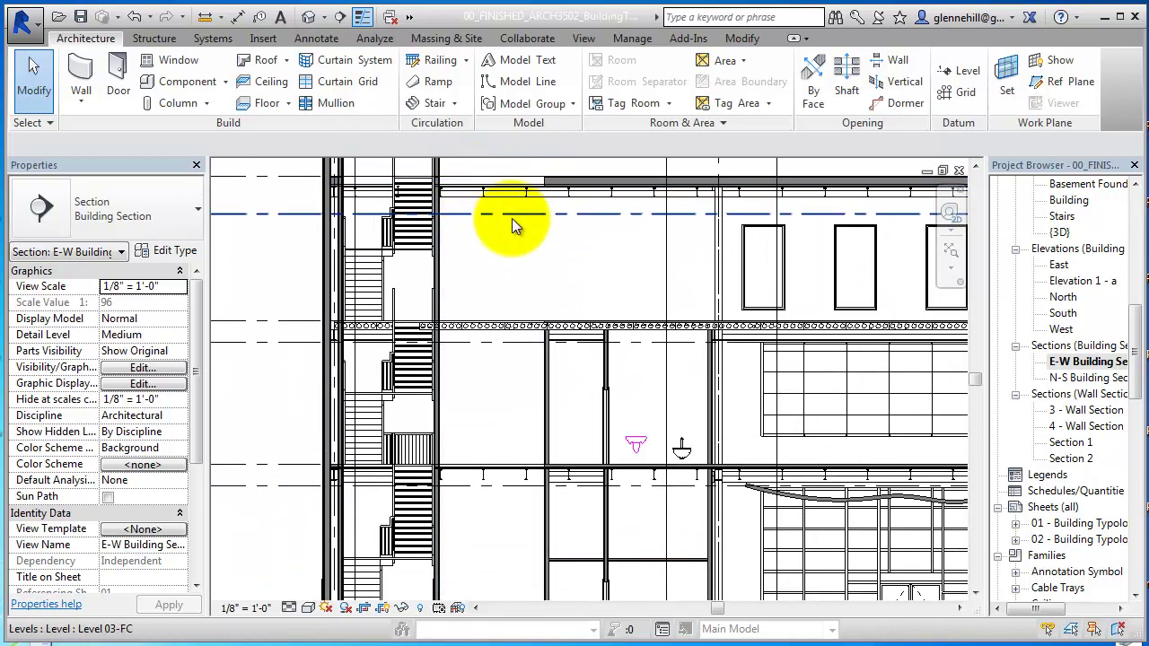
scroll(513, 225, down, 1)
middle_drag(512, 226, 521, 333)
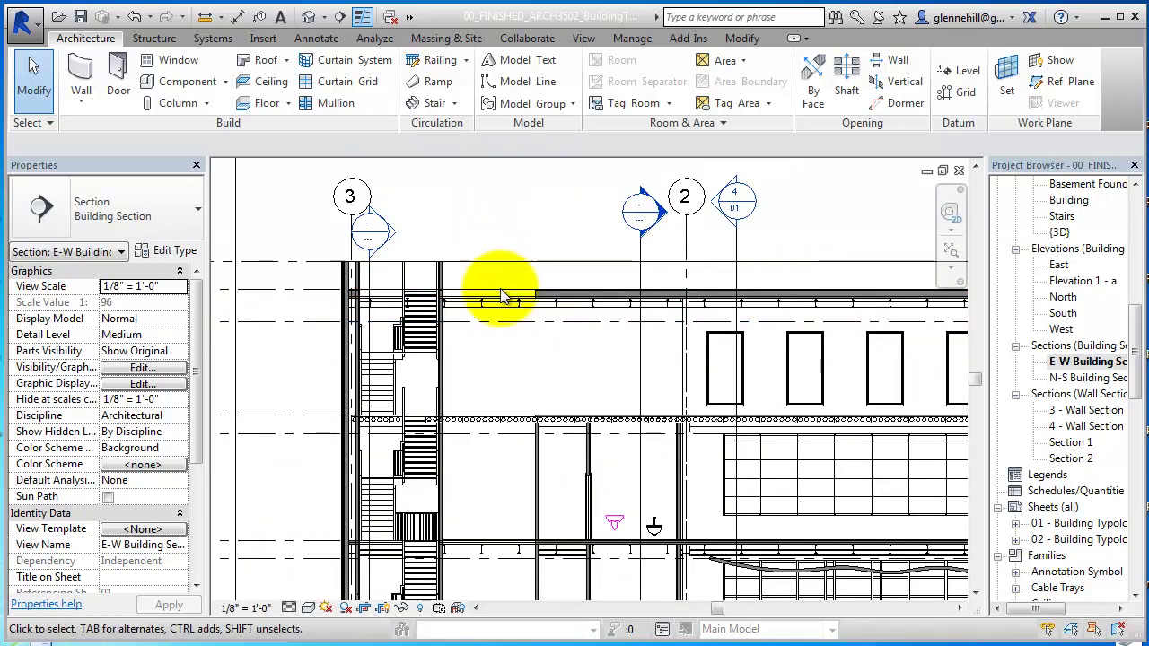
Examine the elevator and stair shaft openings from the roof down to the basement slab
click(534, 275)
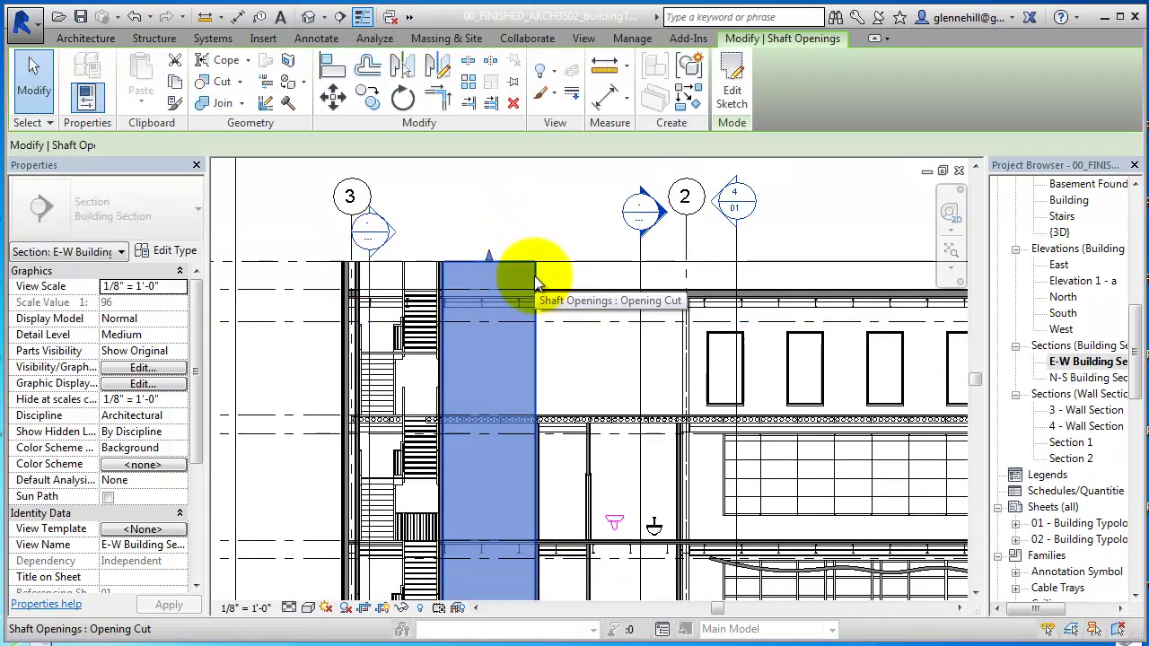
click(436, 223)
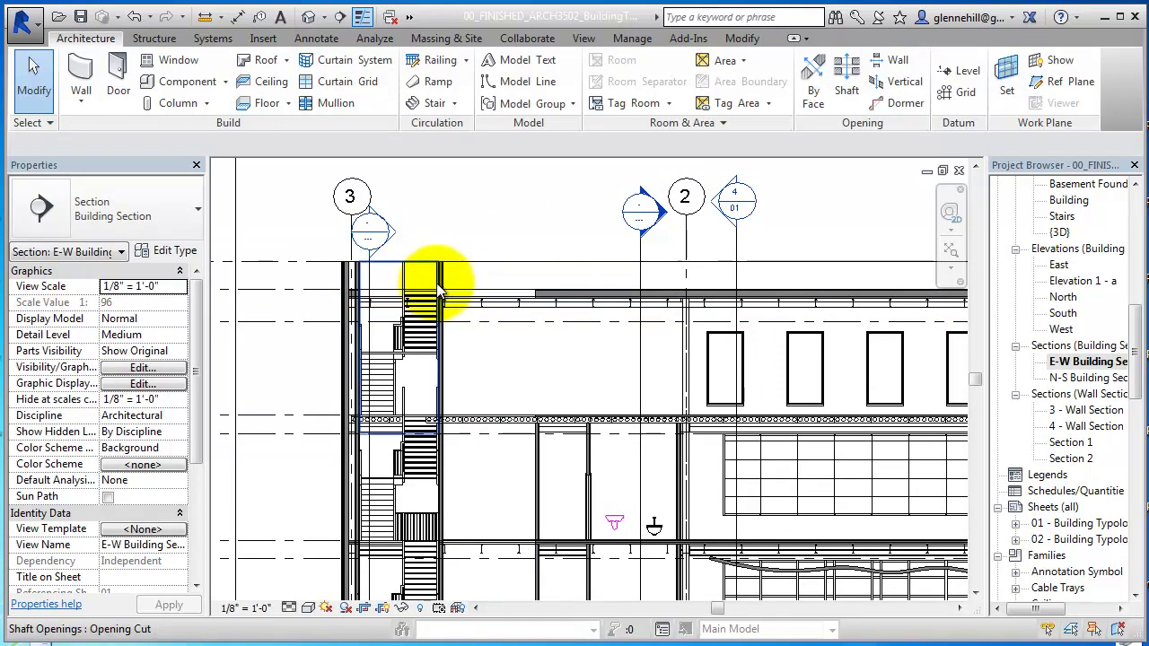
click(440, 291)
middle_drag(493, 469, 556, 296)
click(472, 459)
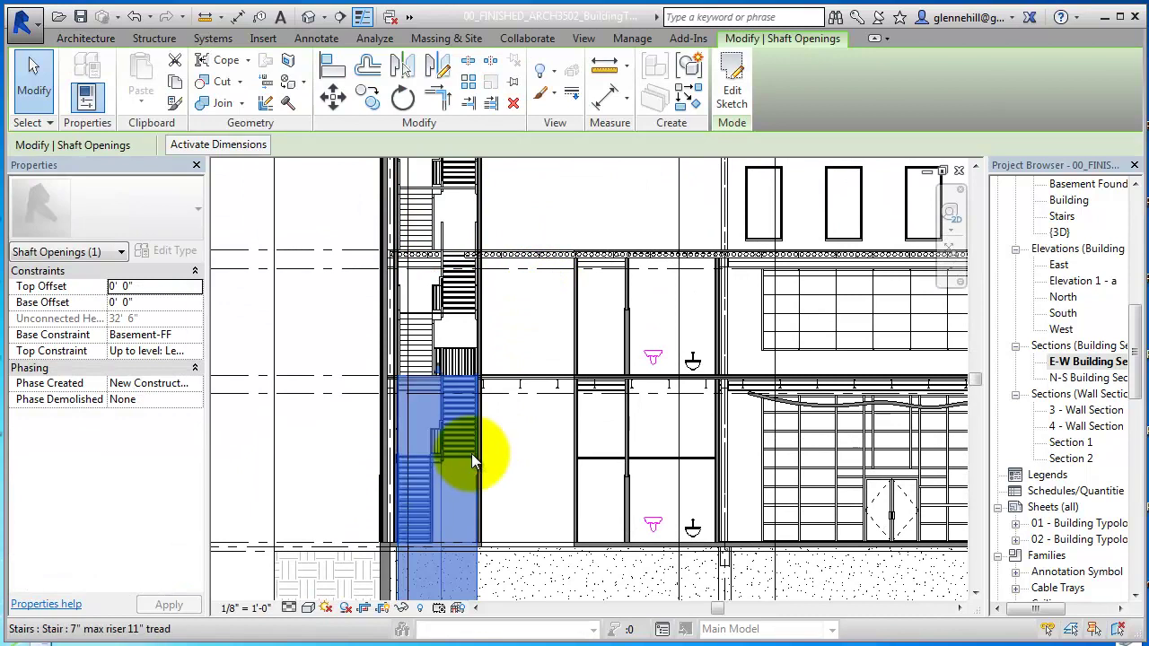
drag(438, 373, 438, 375)
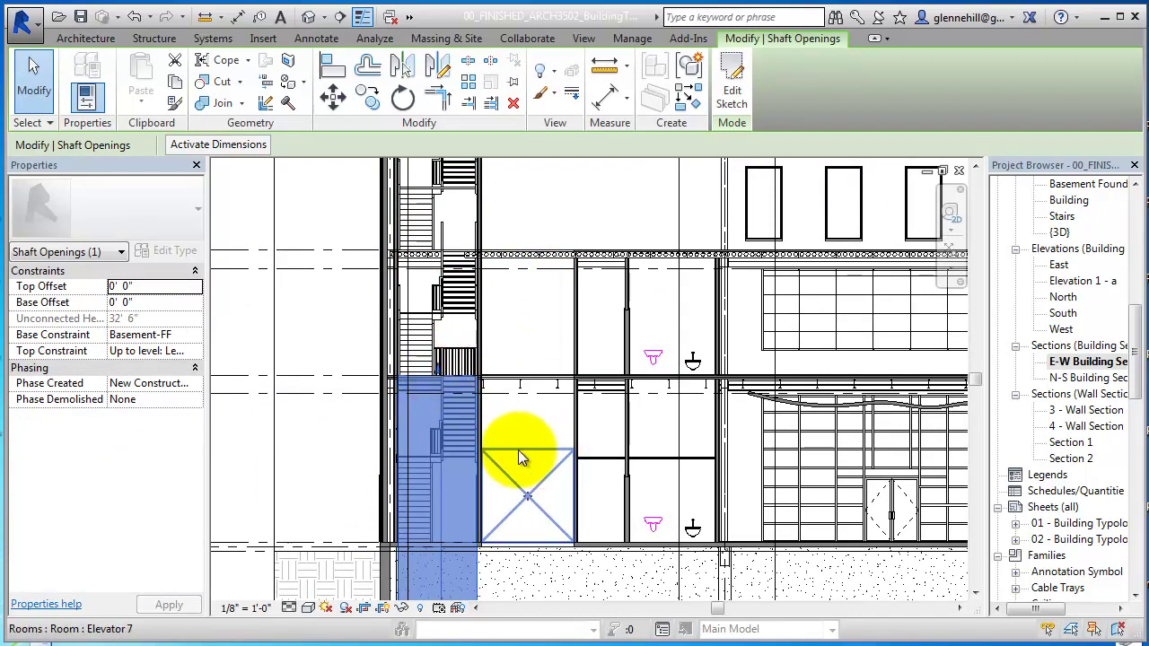
middle_drag(539, 440, 554, 260)
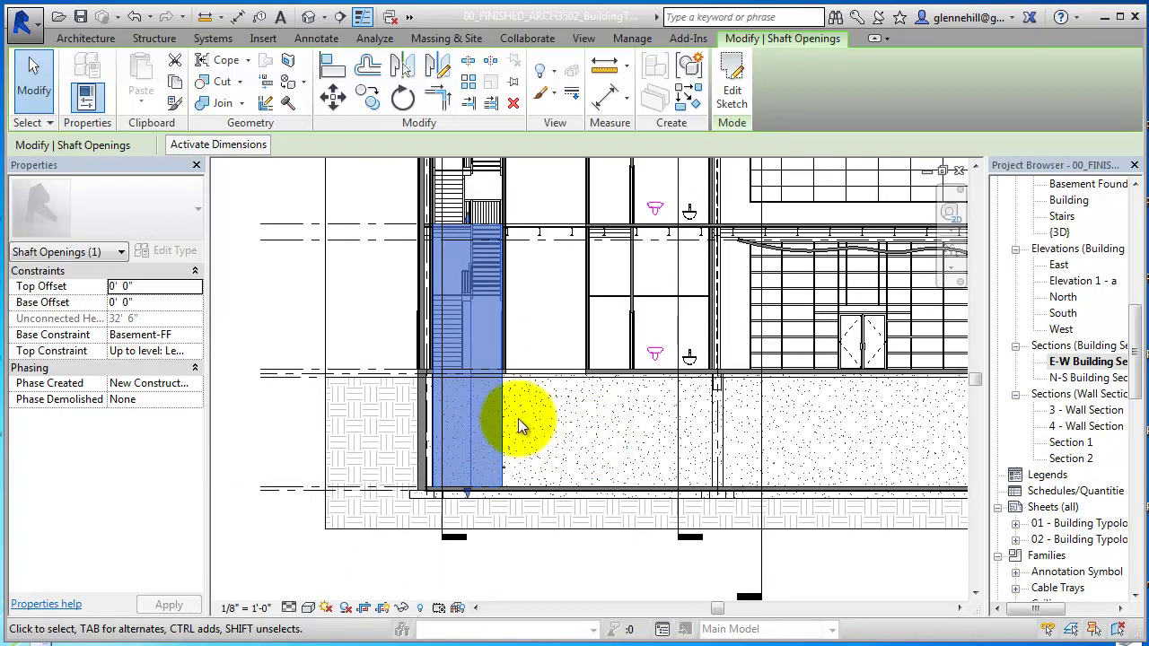
scroll(530, 408, up, 2)
mouse_move(532, 403)
middle_down()
mouse_move(618, 374)
mouse_move(592, 314)
middle_up()
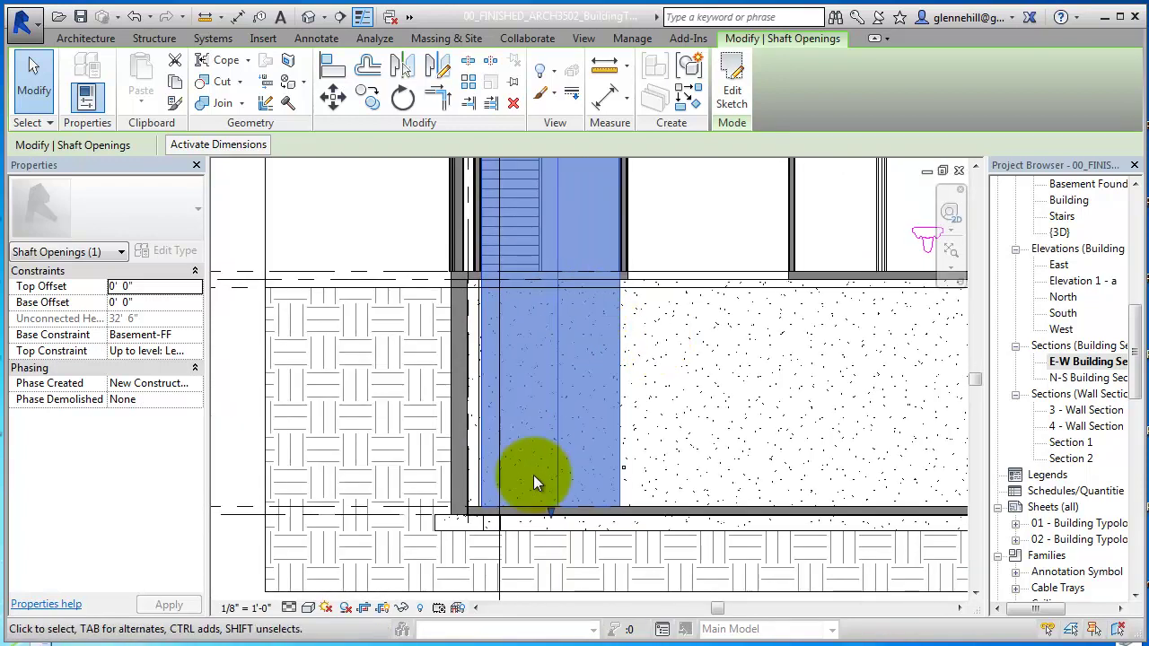
key(Escape)
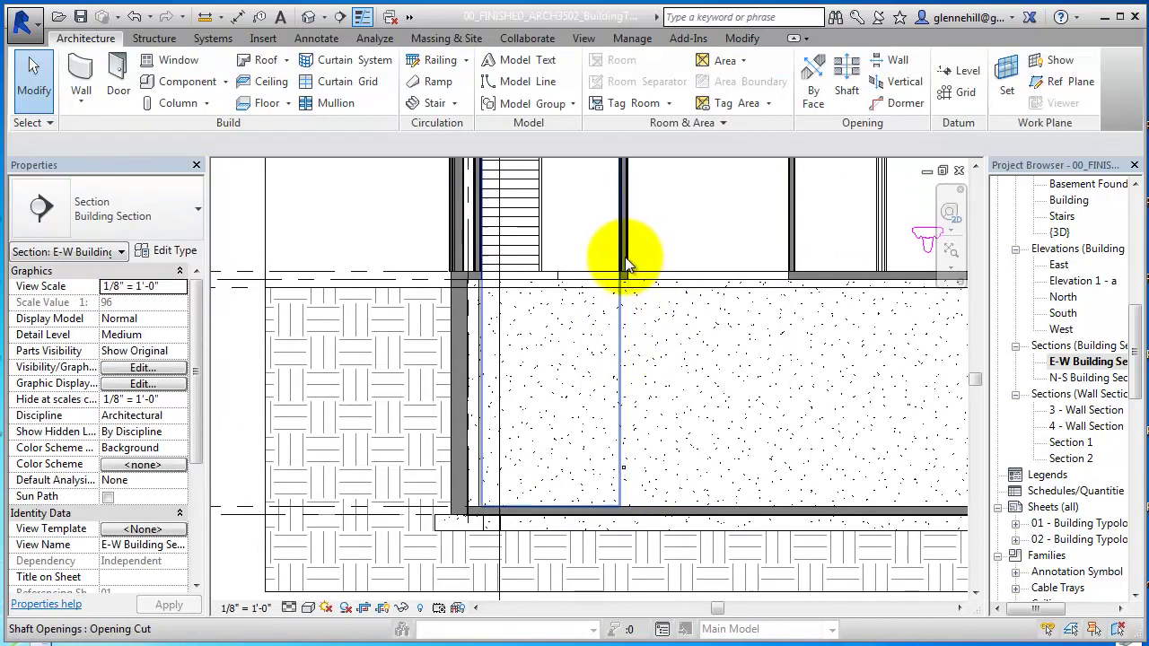
Extend the base of the 6 1/8" Partition (2-hr) wall between the stair and elevator down to the Basement-FF level
click(627, 266)
scroll(669, 254, up, 2)
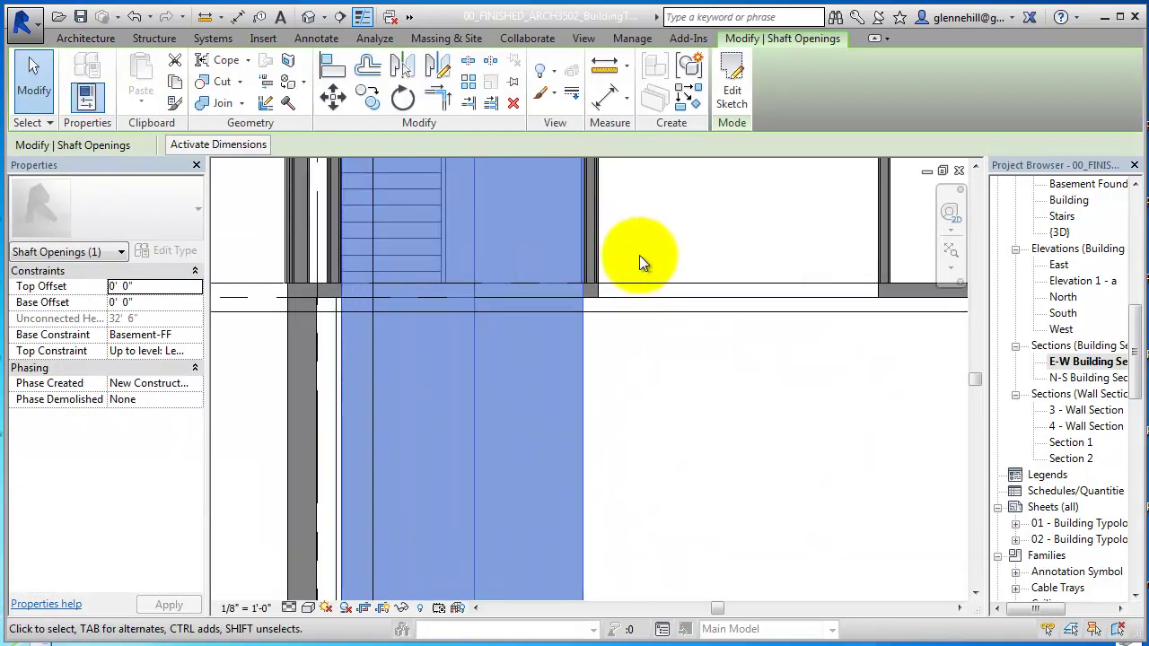
key(Escape)
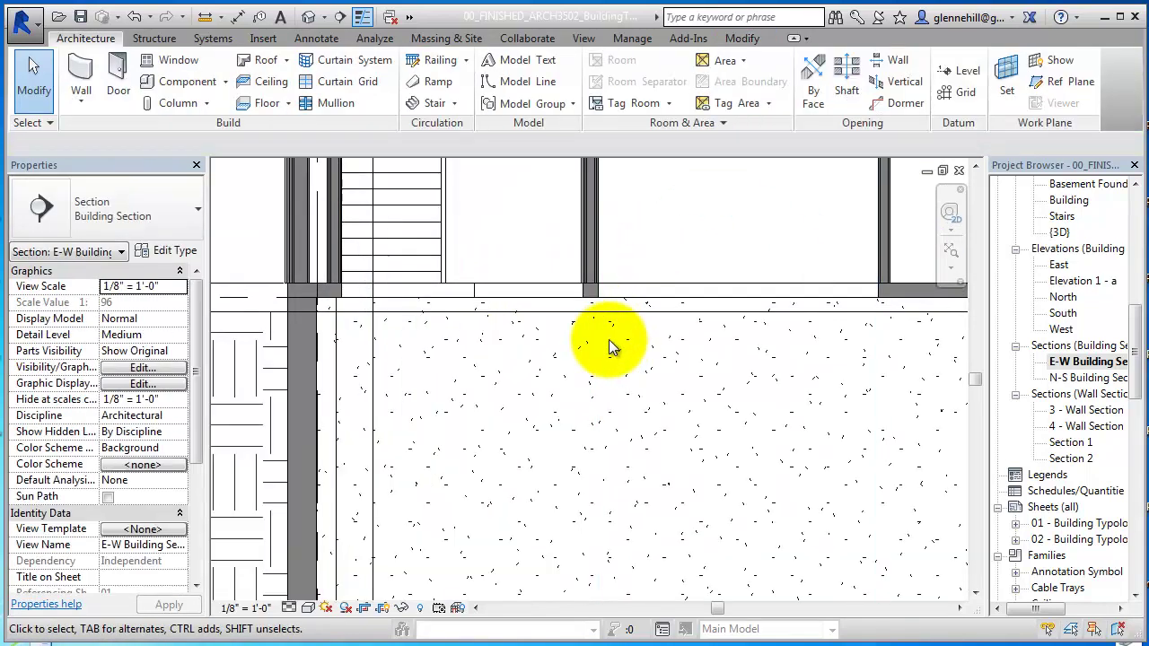
click(591, 270)
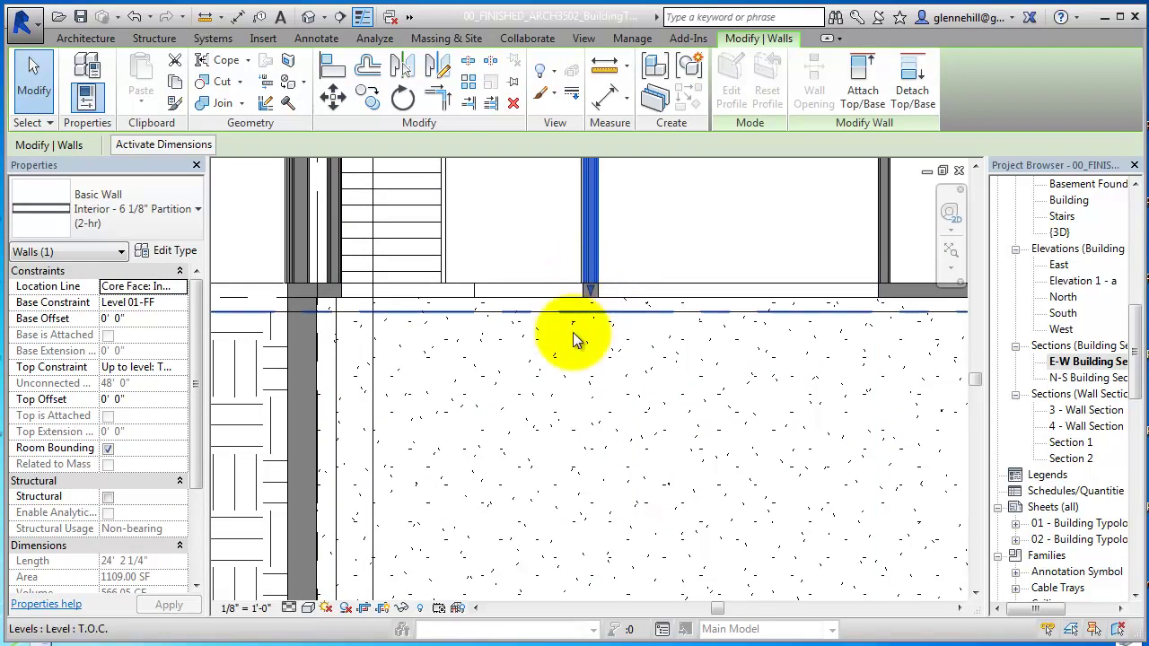
middle_drag(629, 493, 641, 416)
scroll(627, 403, down, 1)
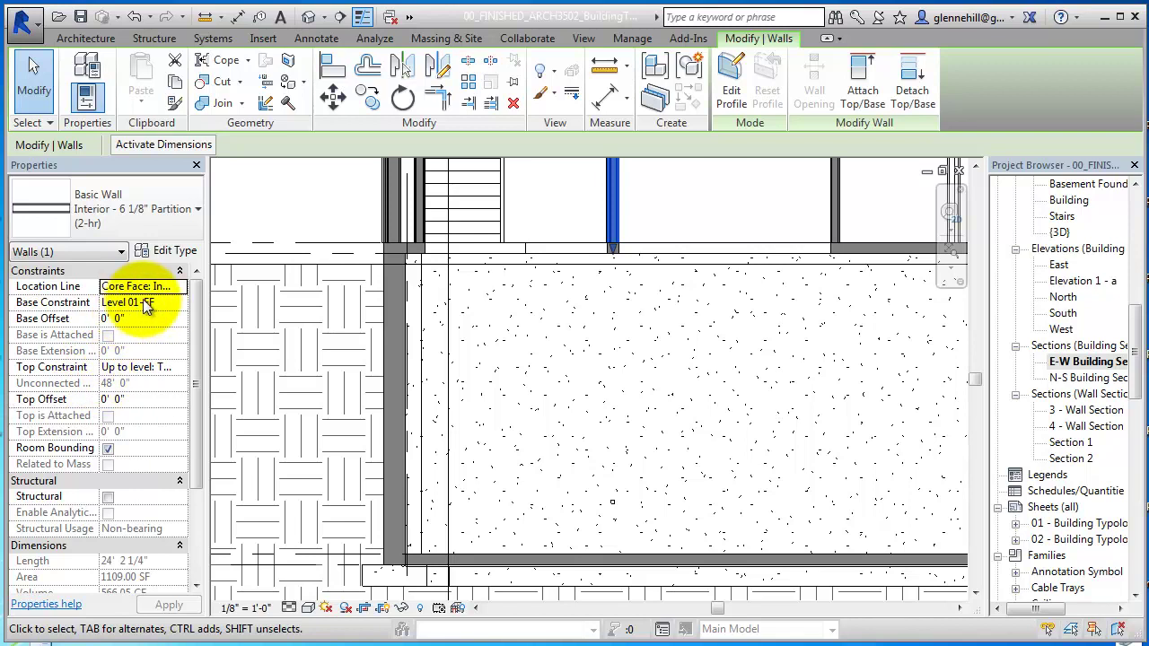
drag(612, 246, 611, 368)
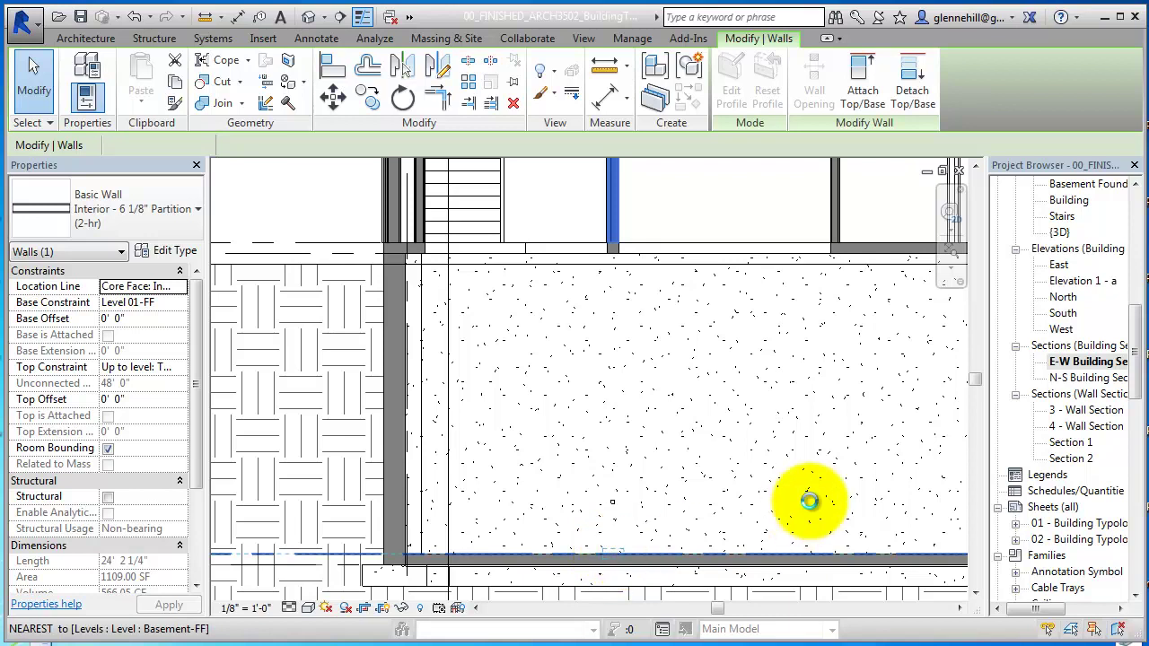
drag(809, 501, 801, 503)
Extend the base of the 4 7/8" Partition (1-hr) wall on the elevator's other side to the basement floor, giving a -14' 6" base offset
middle_drag(774, 431, 567, 458)
click(632, 241)
drag(629, 278, 630, 583)
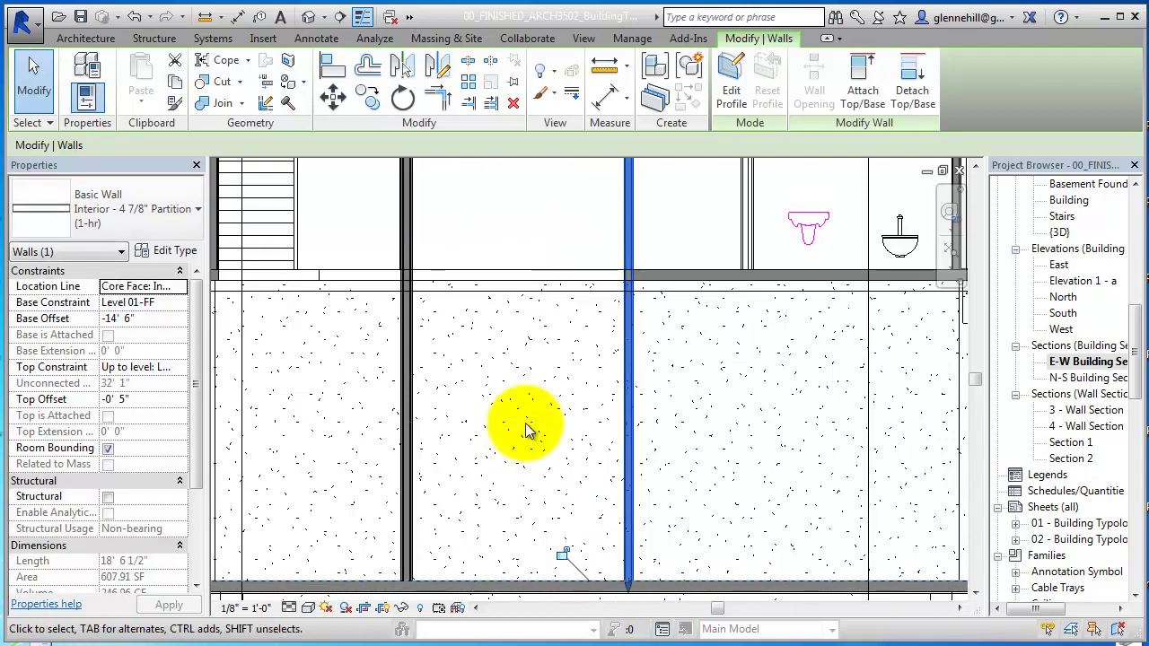
Extend the base of the 4 7/8" Partition (1-hr) wall behind the elevator shaft down to the basement floor, giving a -14' 6" base offset
click(530, 410)
scroll(533, 409, down, 1)
scroll(531, 402, down, 1)
middle_drag(536, 398, 567, 382)
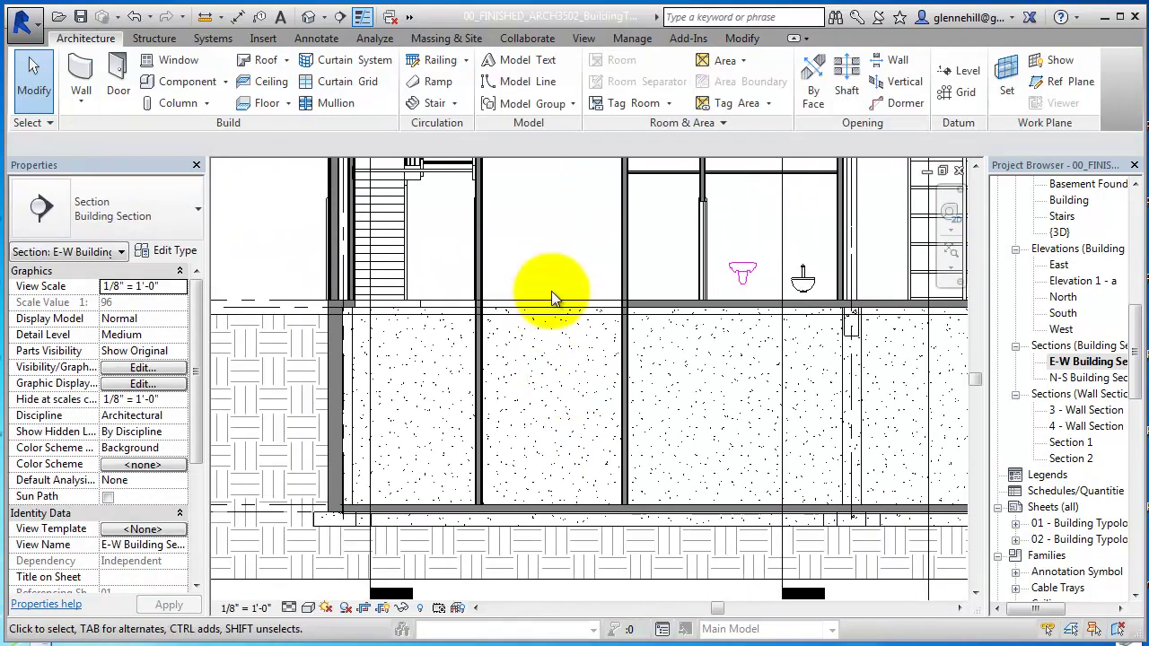
middle_drag(552, 298, 558, 353)
click(559, 354)
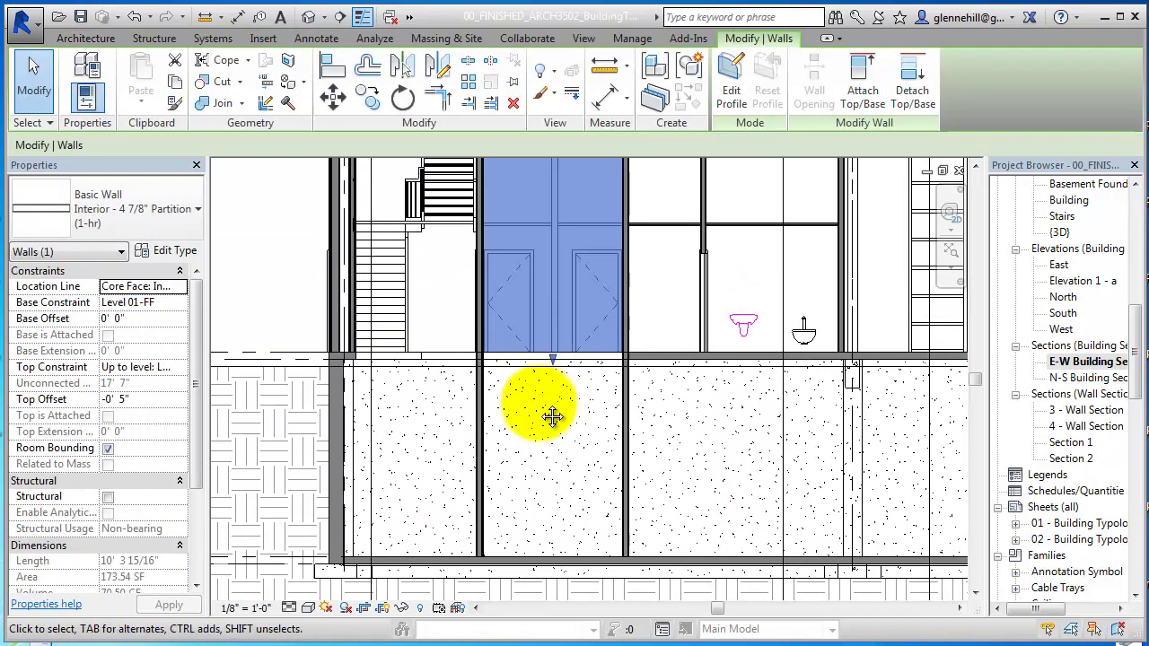
scroll(541, 403, down, 1)
middle_drag(541, 402, 566, 476)
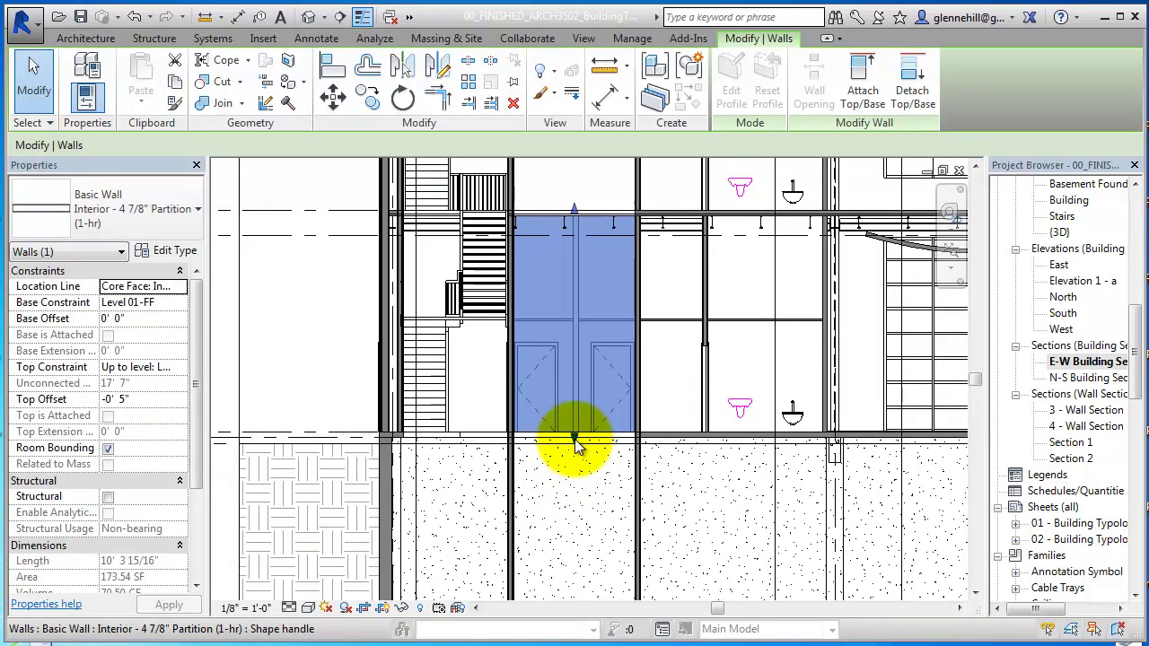
drag(574, 435, 575, 595)
middle_drag(574, 599, 603, 419)
drag(602, 419, 602, 430)
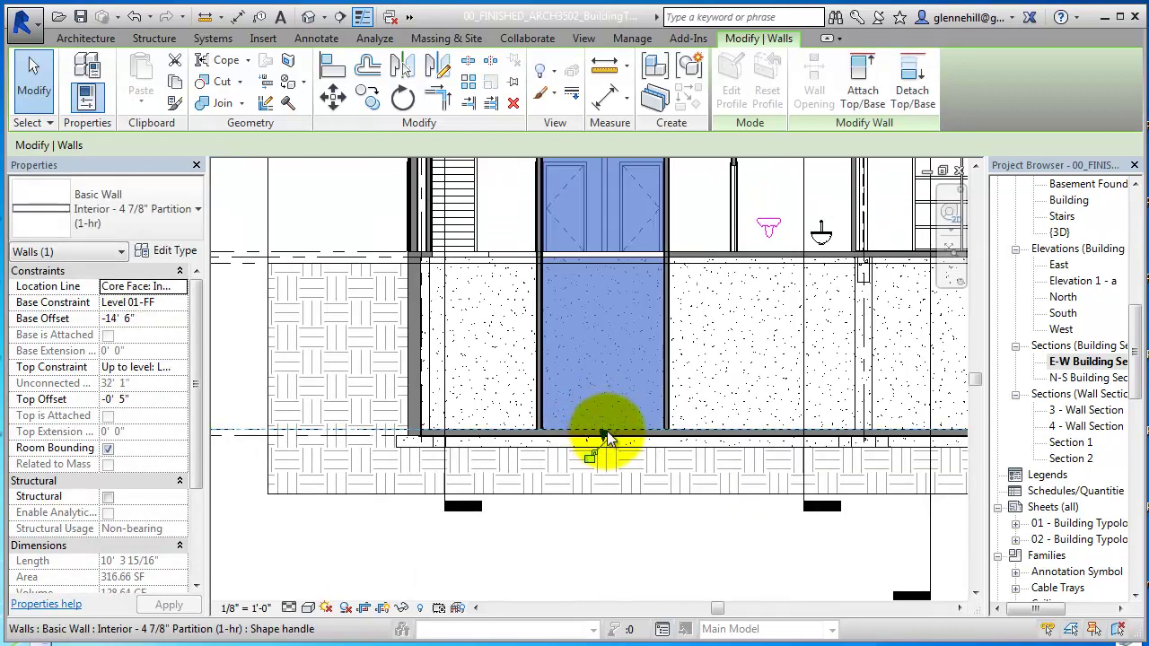
click(703, 390)
Override the Structural Framing cut pattern in this section with a solid fill in gray RGB 128-128-128
scroll(619, 383, down, 4)
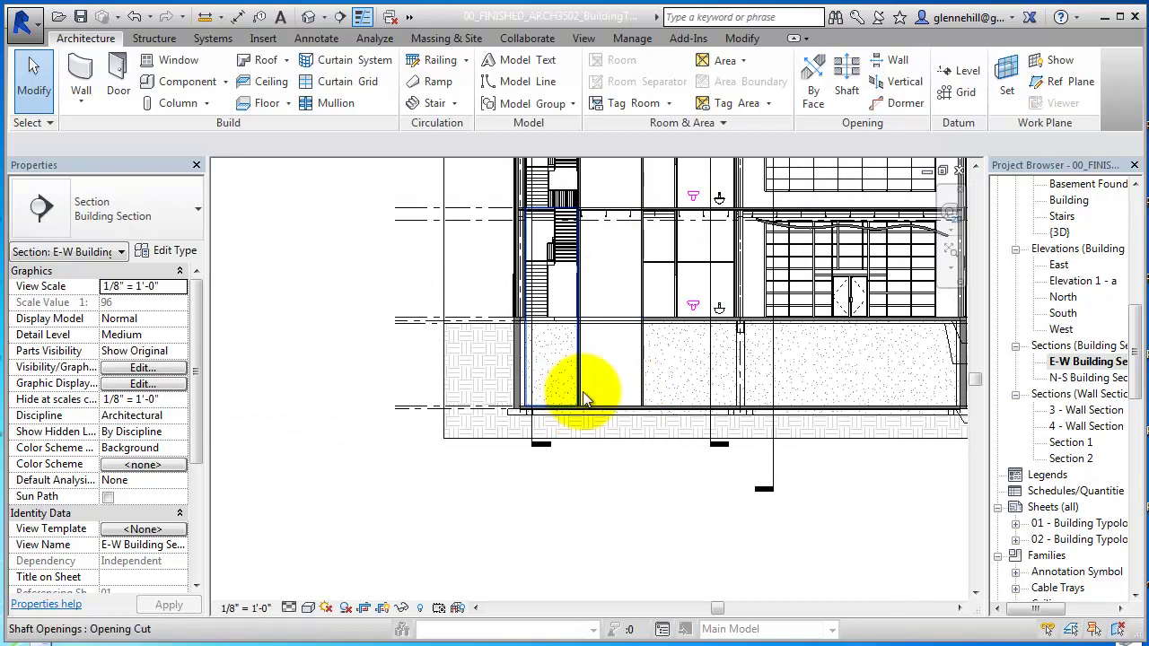
middle_drag(664, 393, 539, 539)
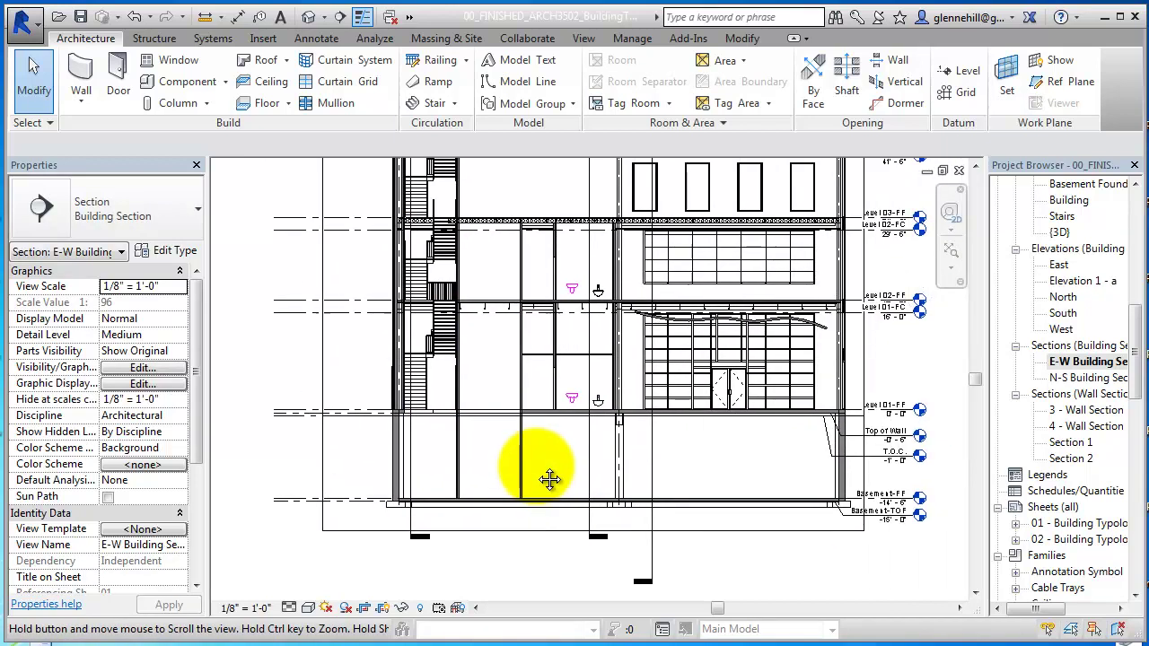
scroll(736, 422, up, 3)
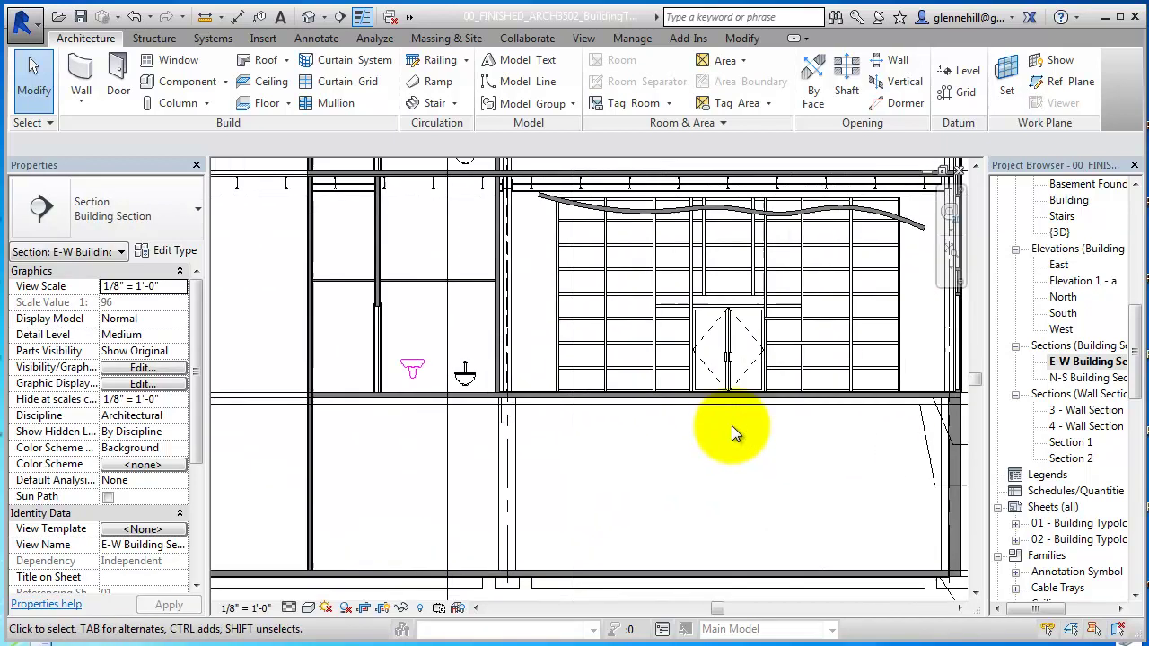
middle_drag(516, 431, 762, 419)
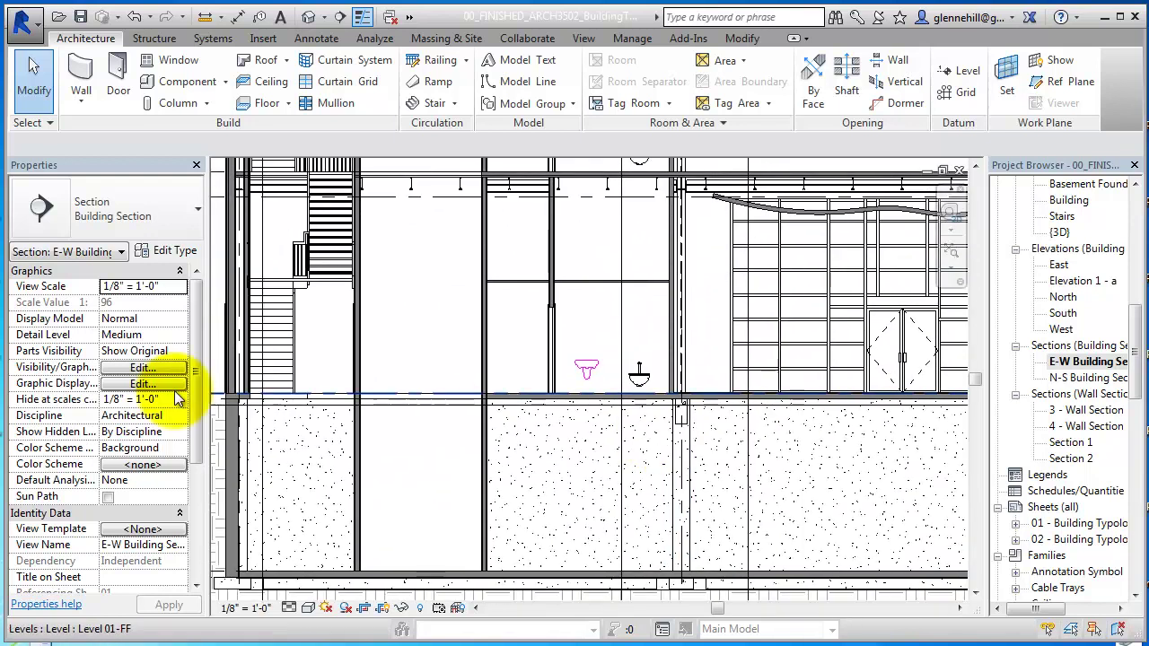
click(160, 369)
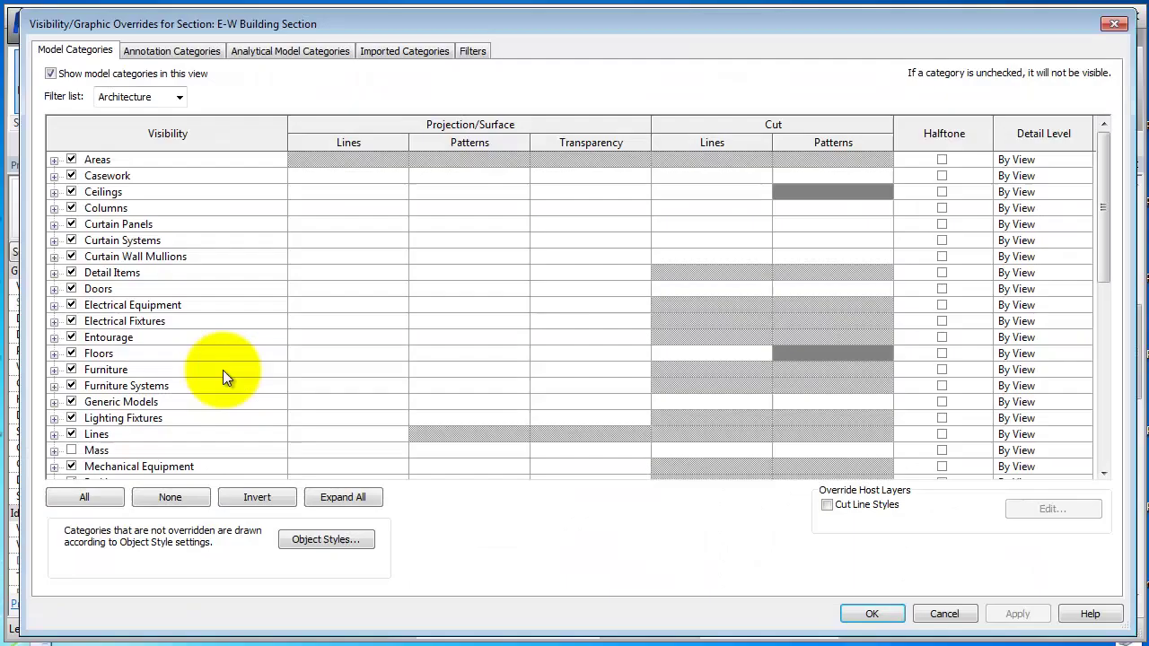
scroll(279, 397, down, 7)
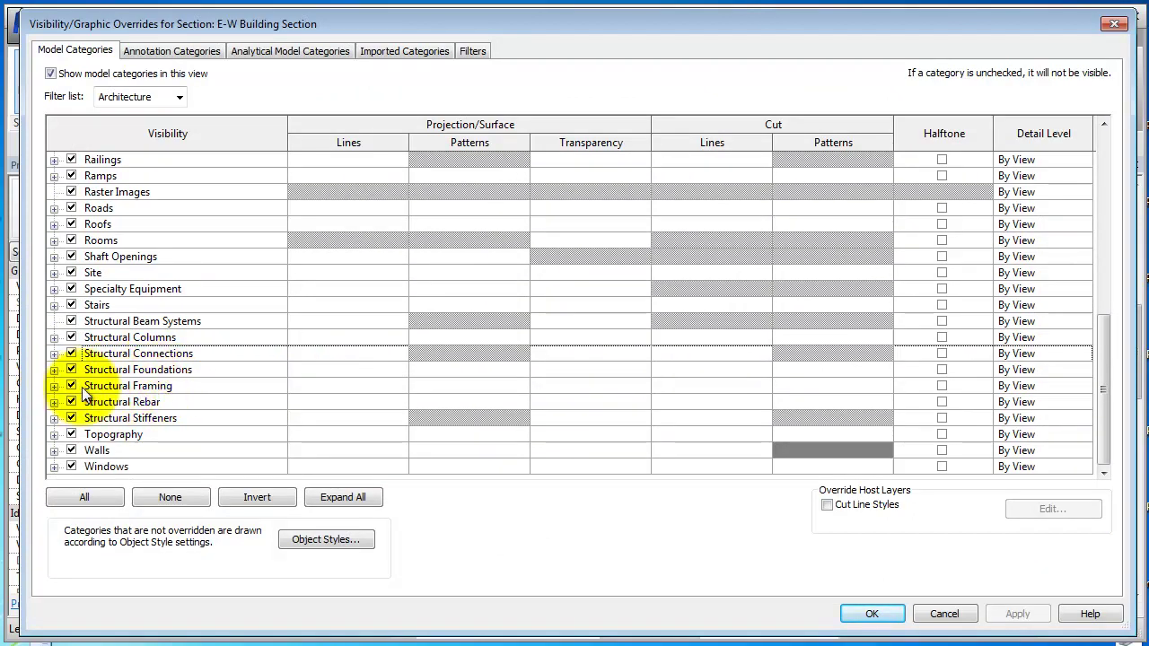
click(160, 387)
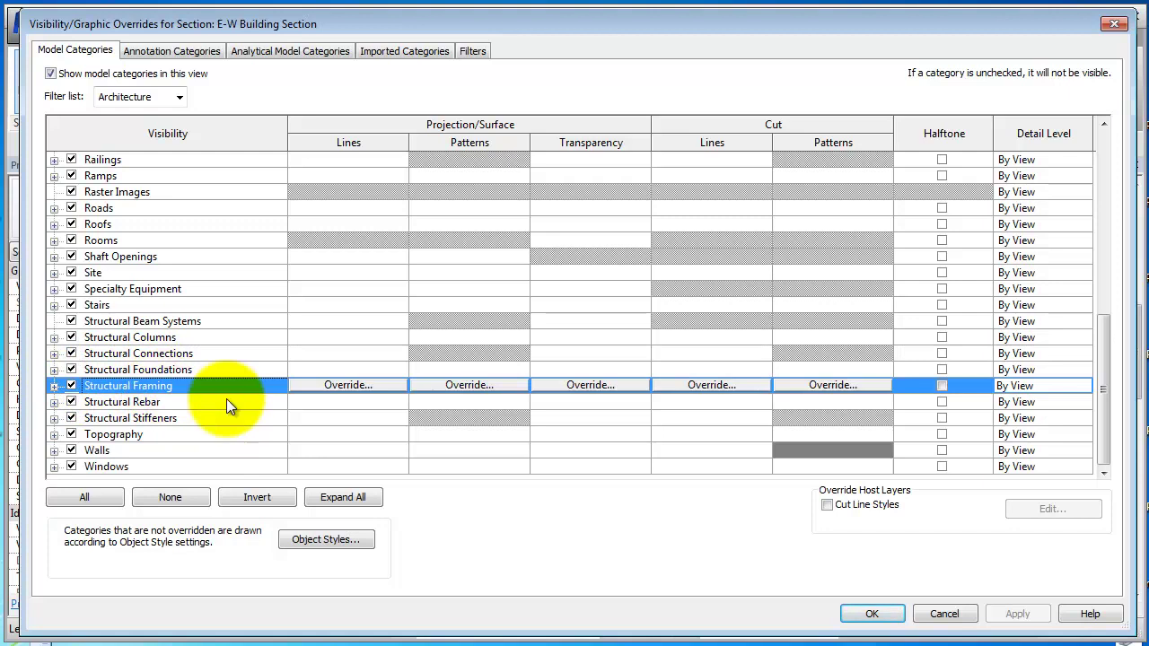
click(805, 385)
click(662, 182)
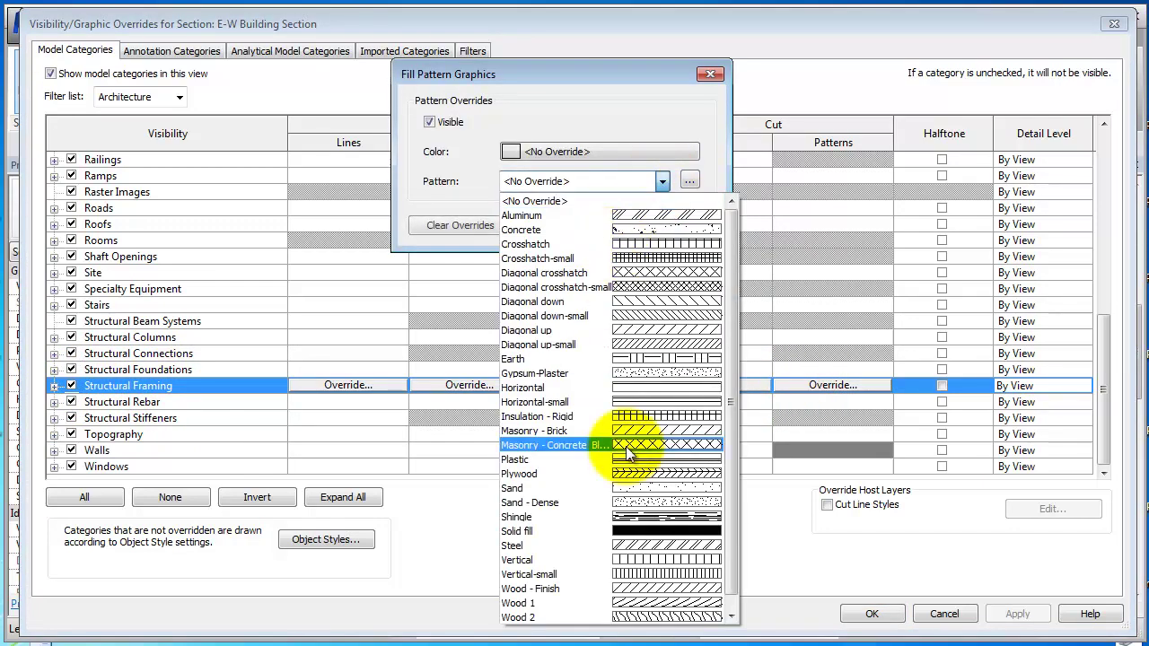
click(650, 533)
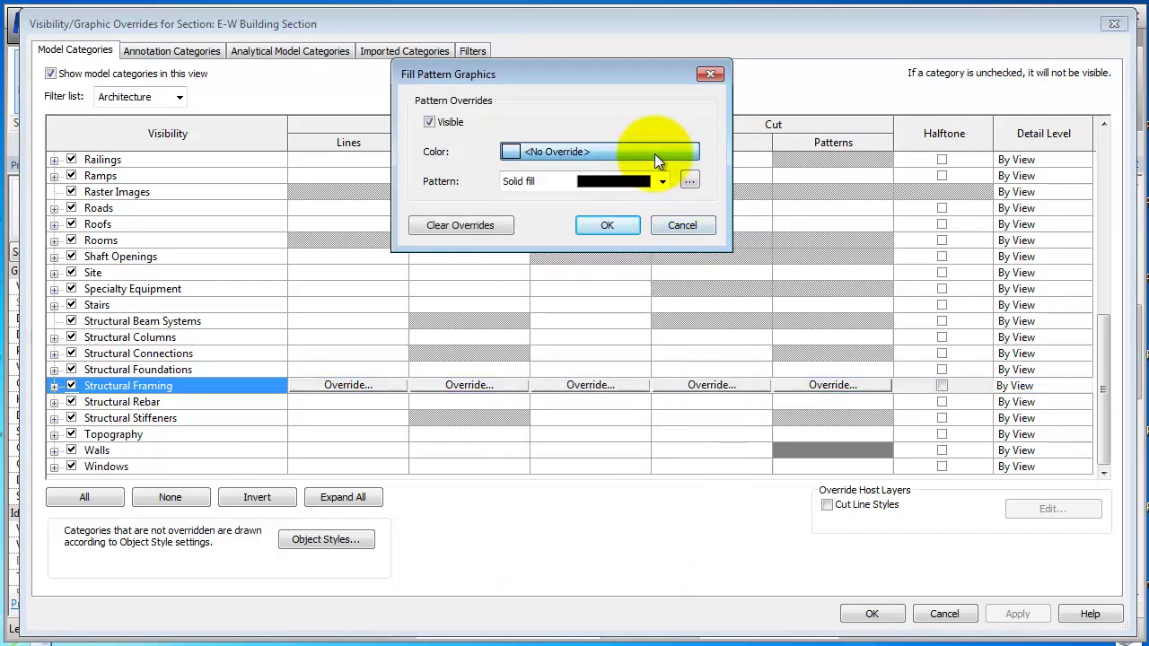
click(655, 153)
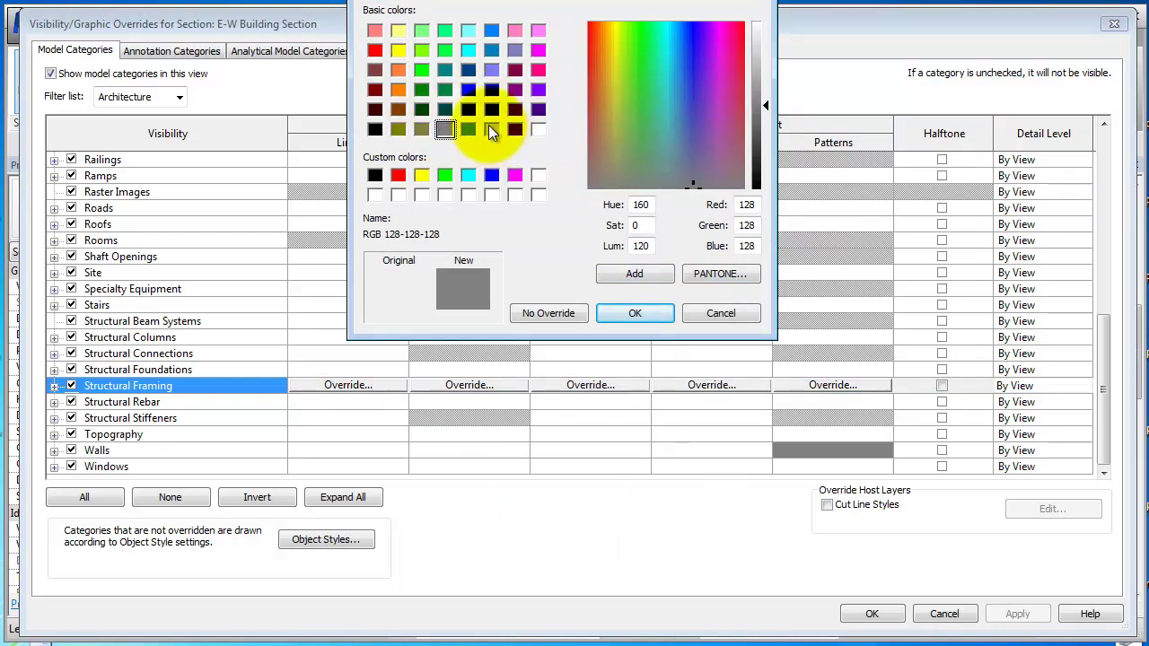
click(633, 310)
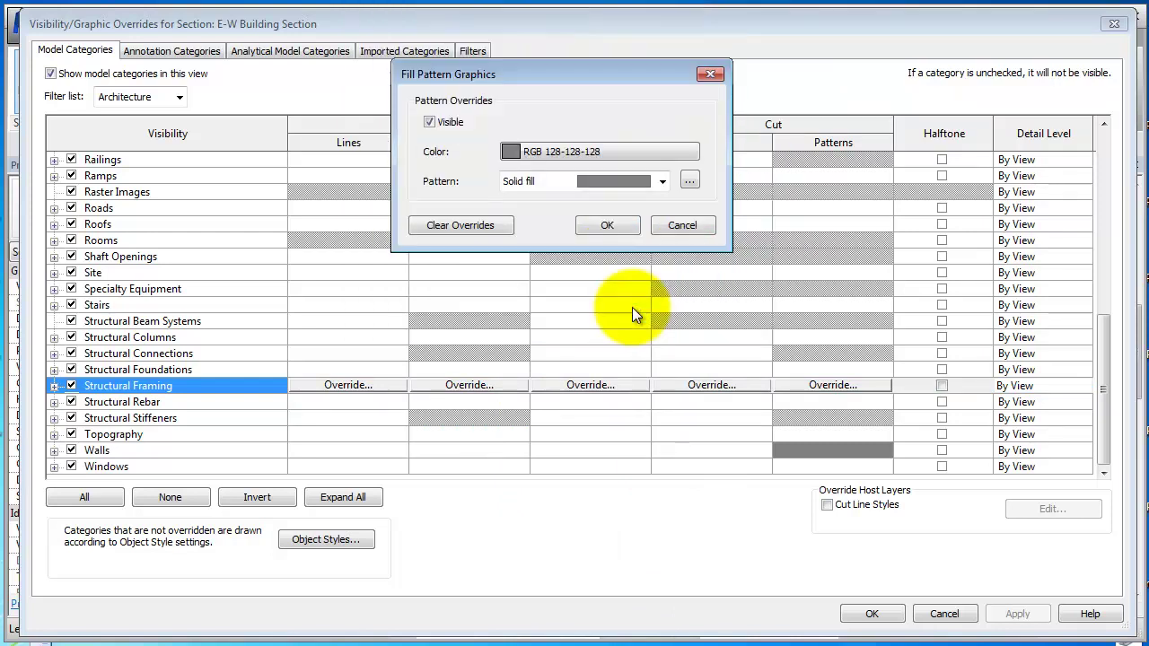
click(614, 224)
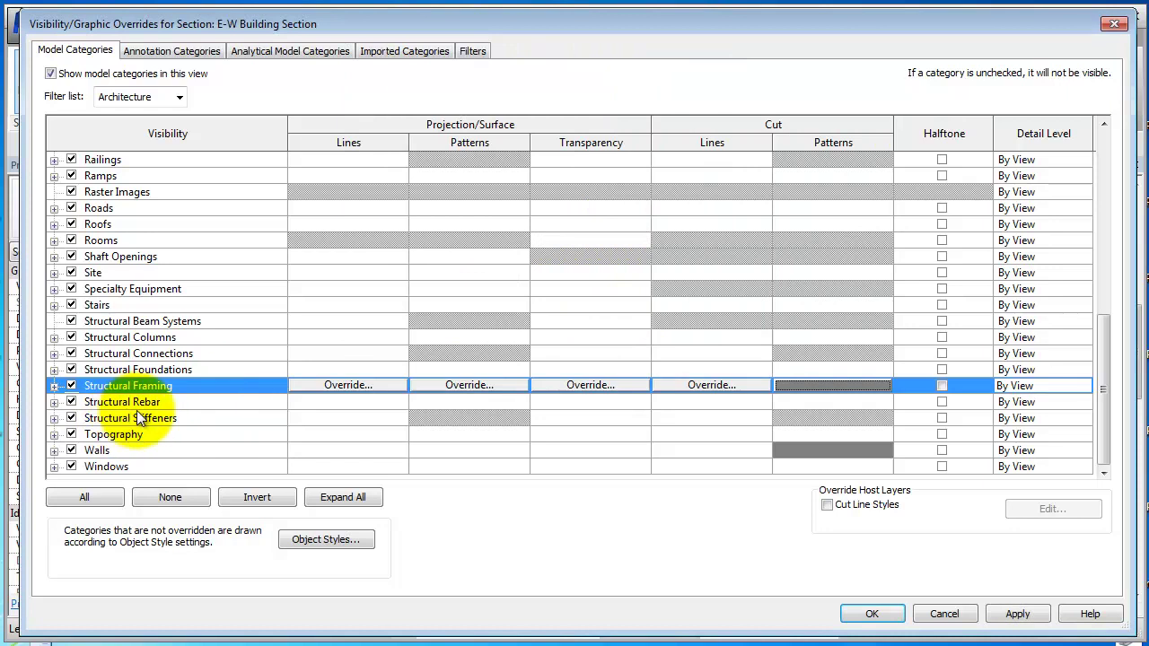
Override the Structural Foundations cut pattern with a solid fill in gray RGB 128-128-128 and apply the overrides to the section
click(161, 369)
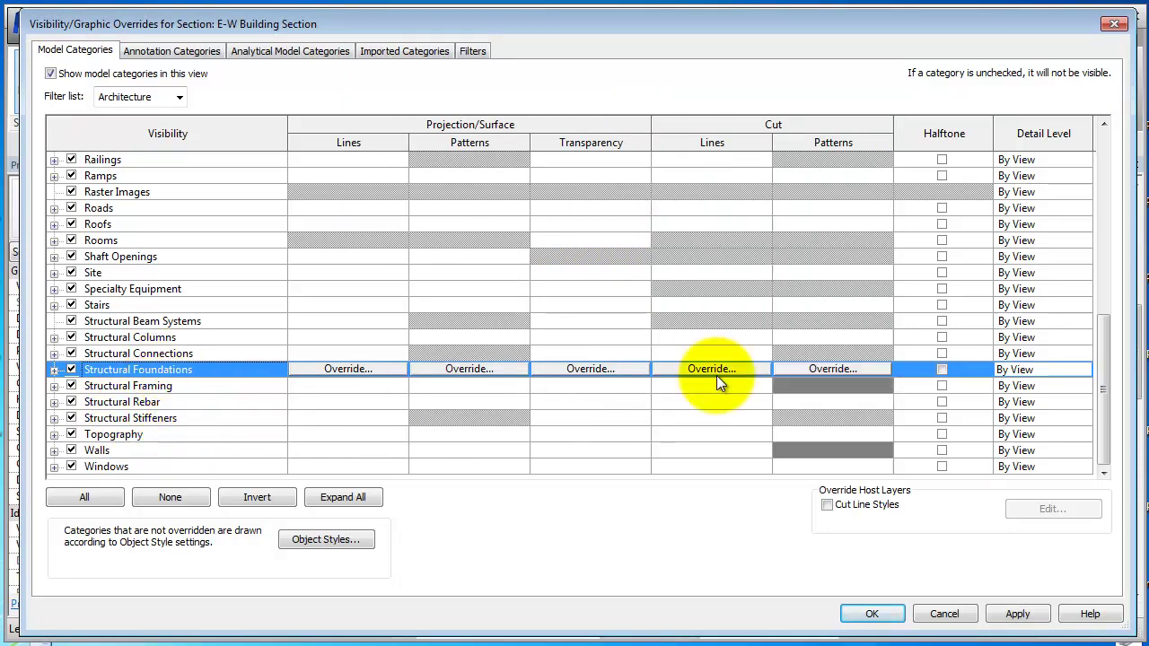
click(817, 369)
click(662, 181)
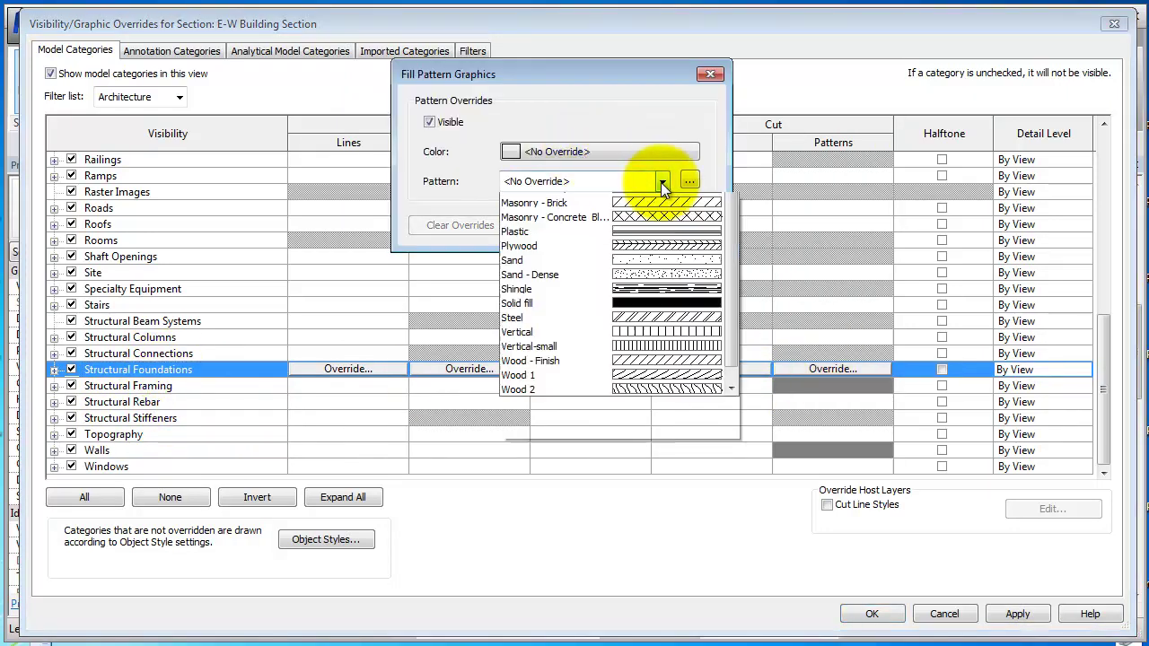
click(673, 469)
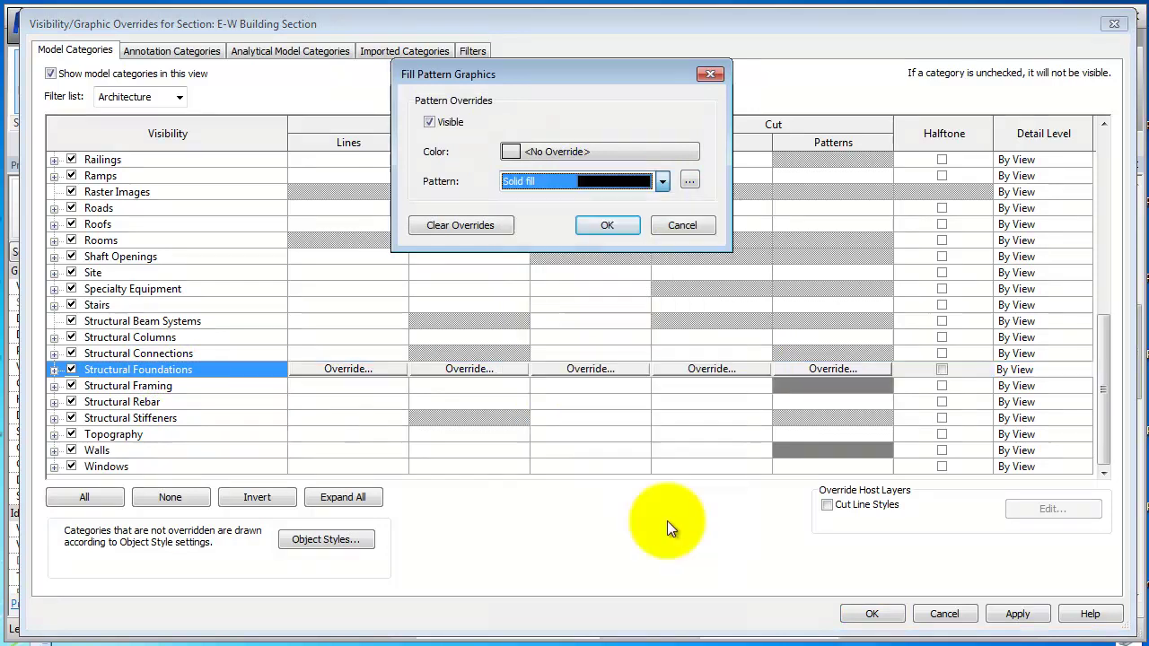
click(681, 151)
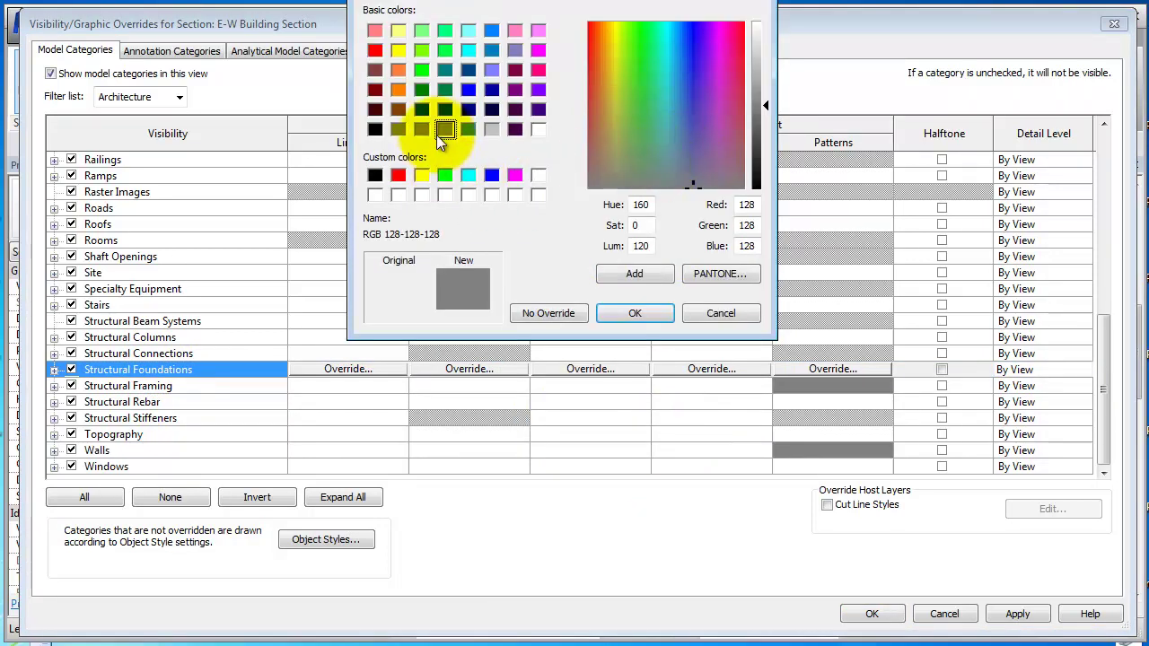
click(642, 314)
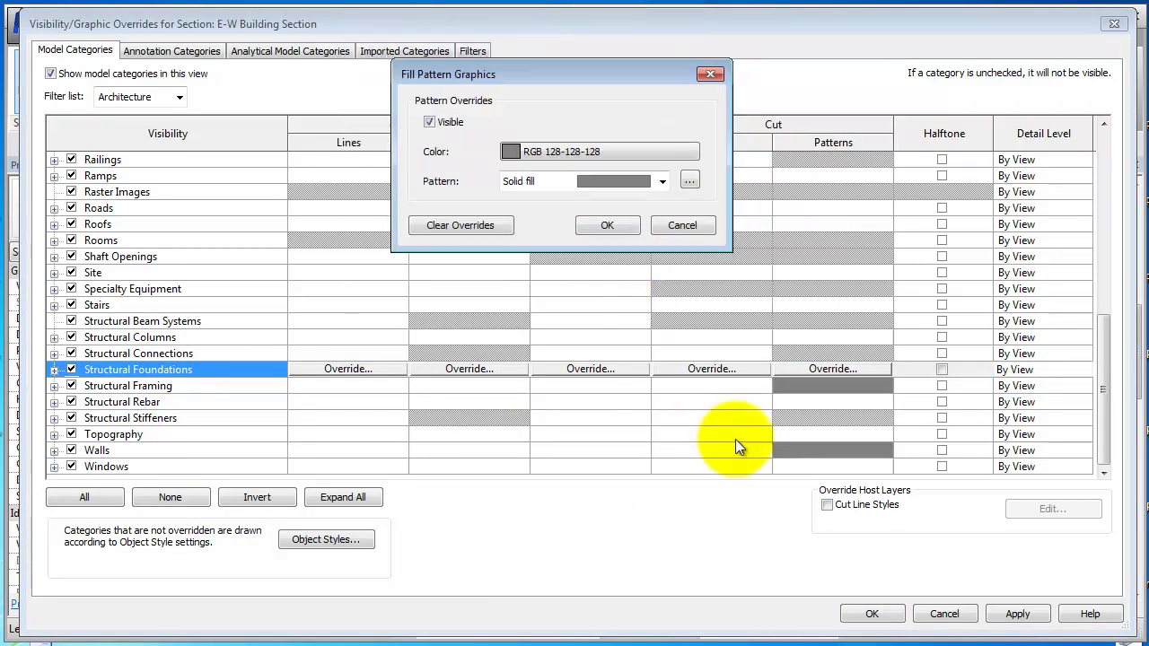
click(597, 225)
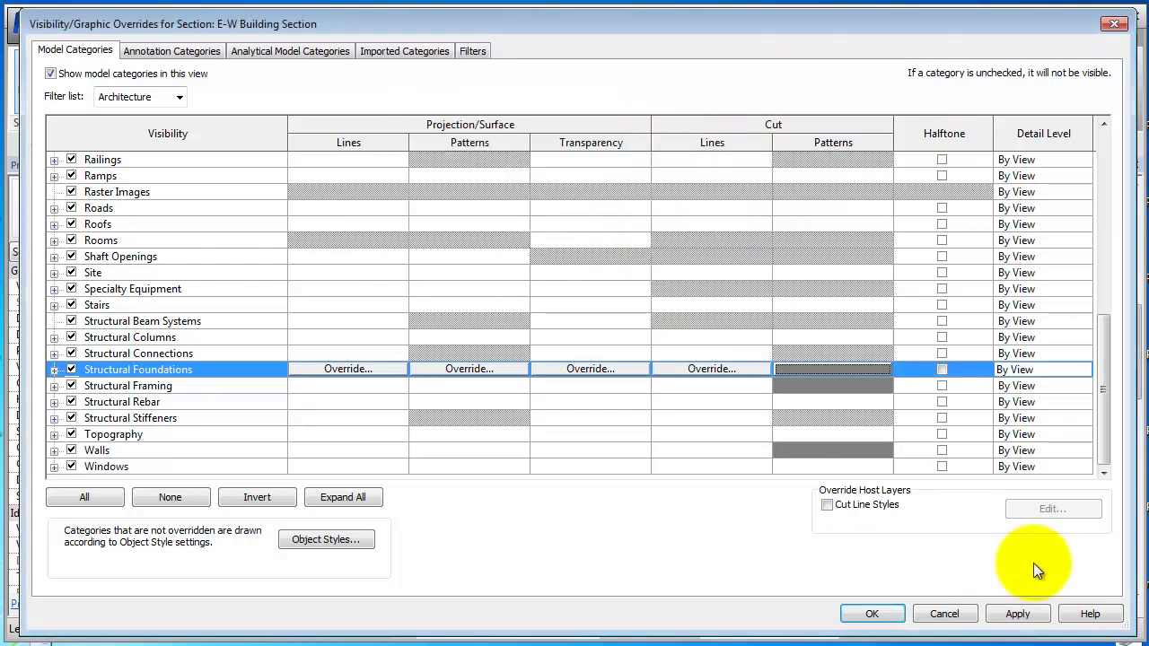
click(1019, 616)
click(886, 616)
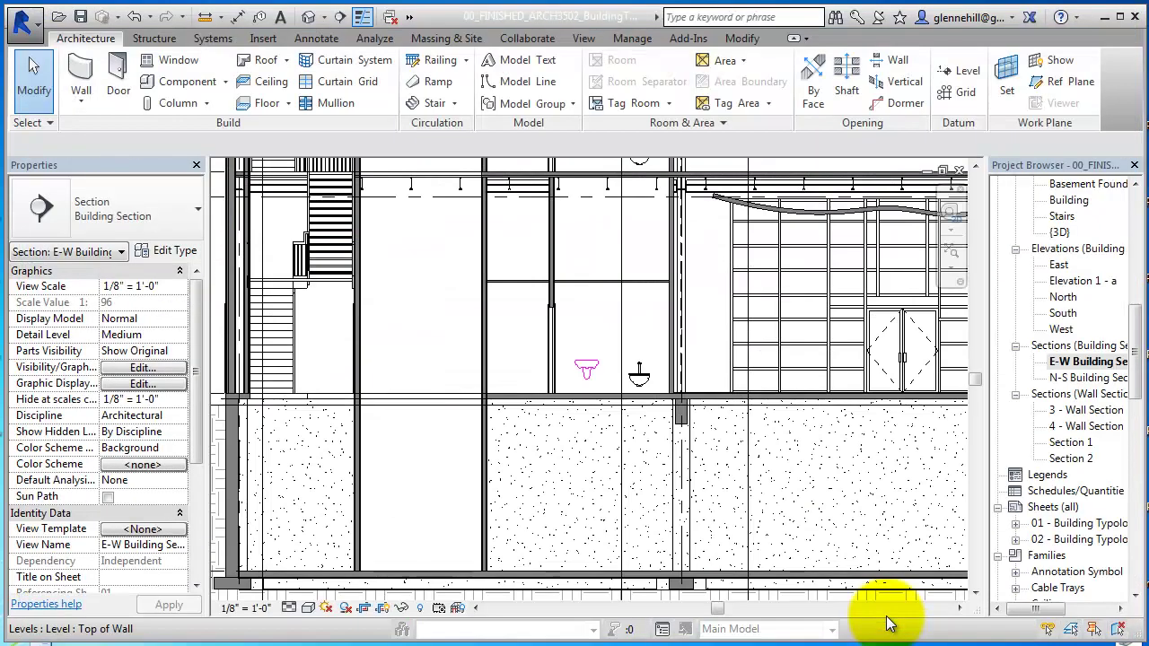
Examine the cut fills of the footings, the concrete beam below Level 01 and the wide-flange beams under Level 02
middle_drag(778, 539, 774, 411)
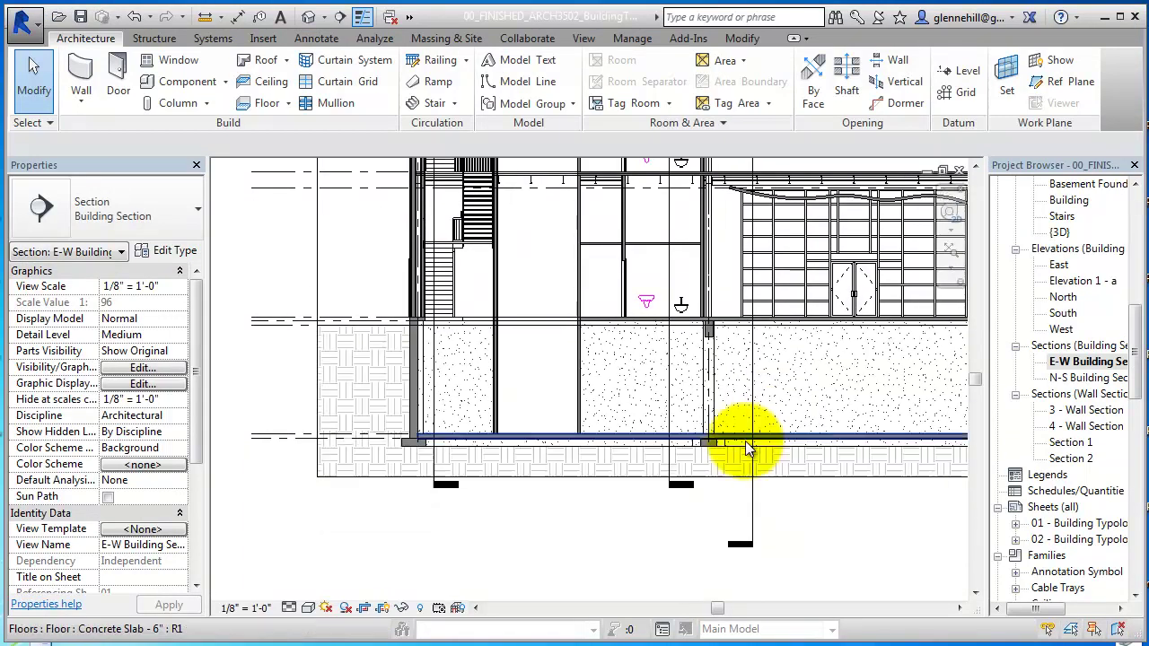
middle_drag(867, 456, 722, 482)
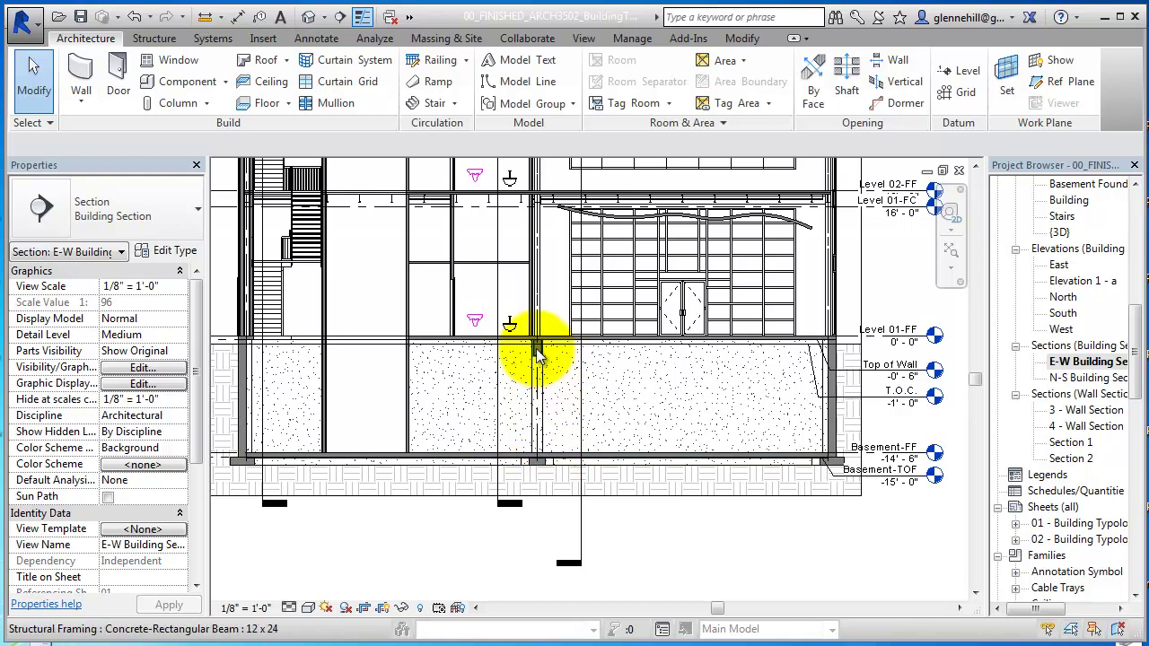
scroll(680, 261, up, 6)
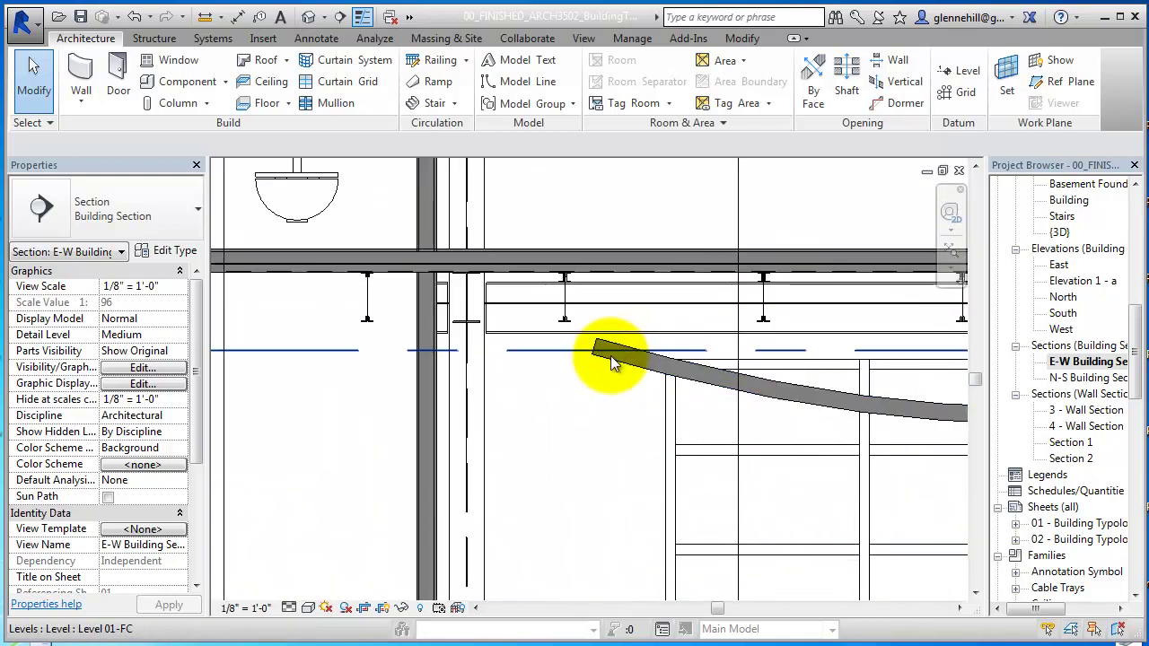
scroll(524, 357, up, 2)
middle_drag(518, 360, 702, 419)
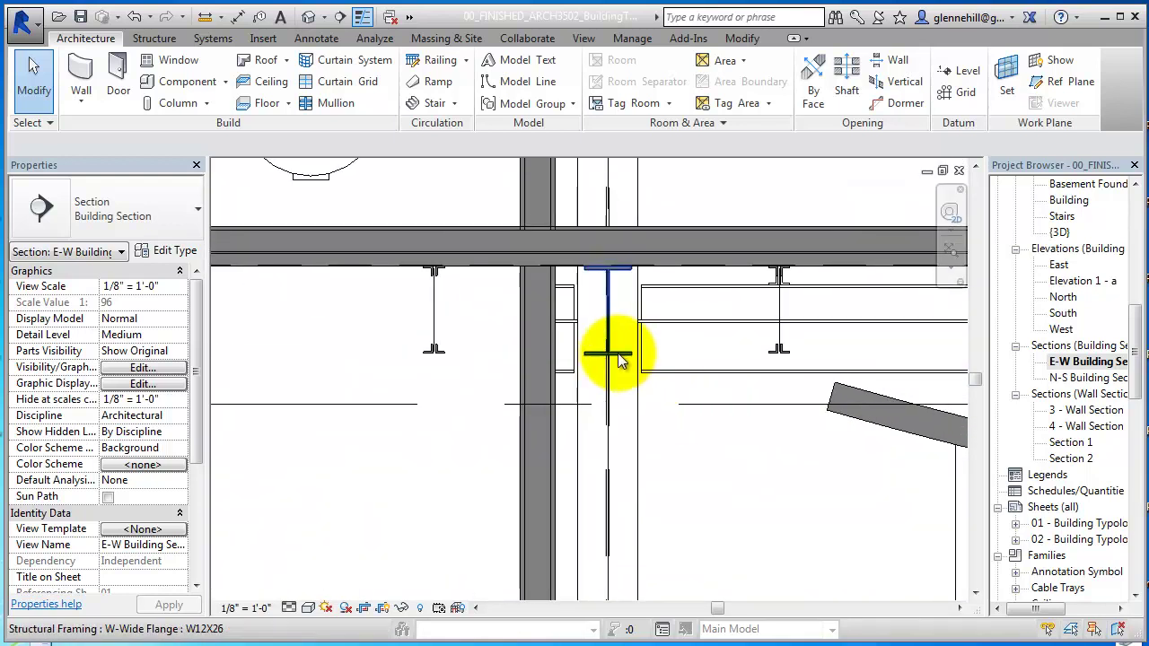
scroll(733, 455, down, 4)
scroll(732, 468, down, 2)
middle_drag(736, 488, 615, 488)
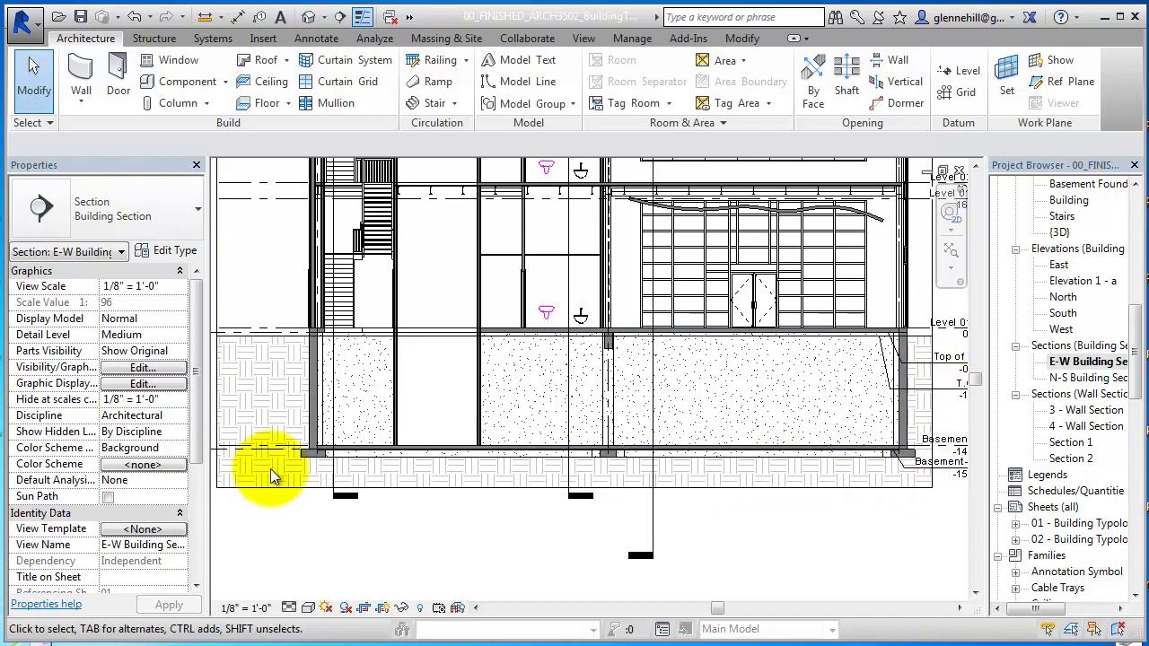
Override the Topography cut pattern in this section with a solid fill in black and apply it to the view
middle_drag(268, 451, 353, 485)
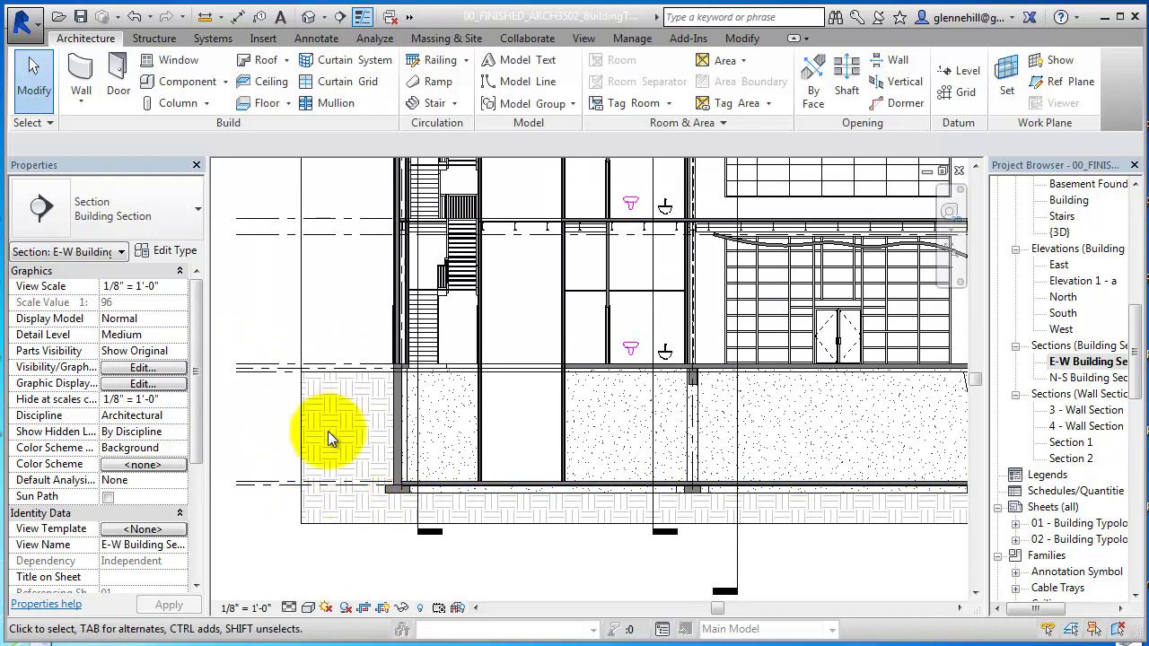
scroll(410, 431, down, 2)
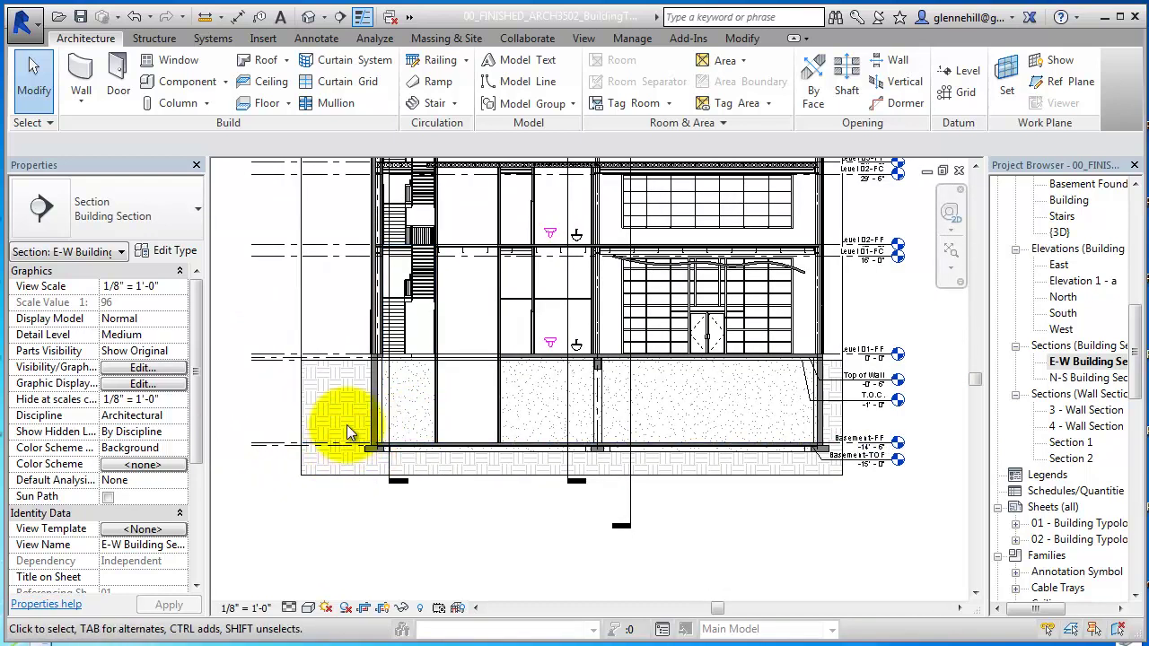
click(143, 369)
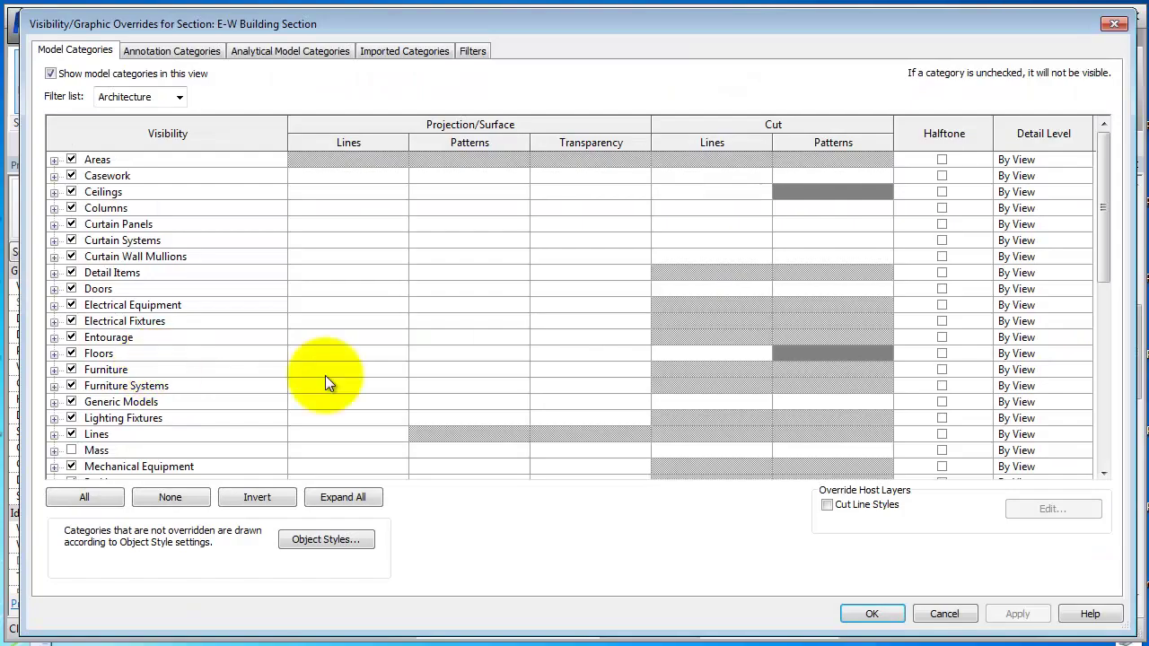
scroll(300, 387, down, 6)
scroll(299, 387, down, 3)
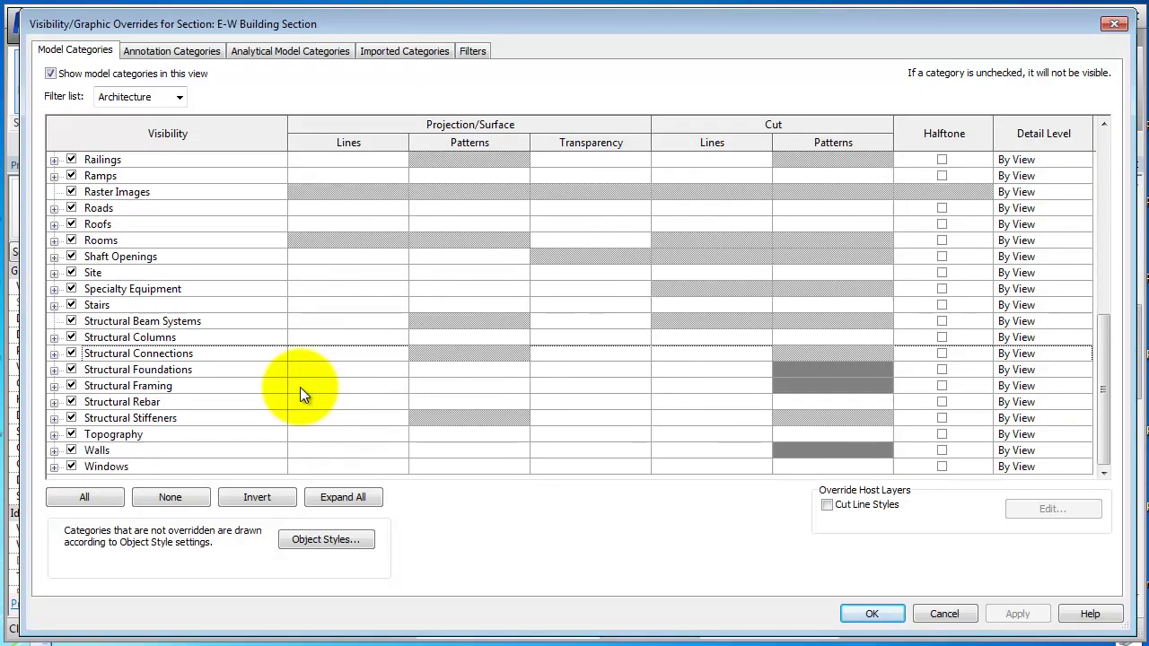
click(185, 433)
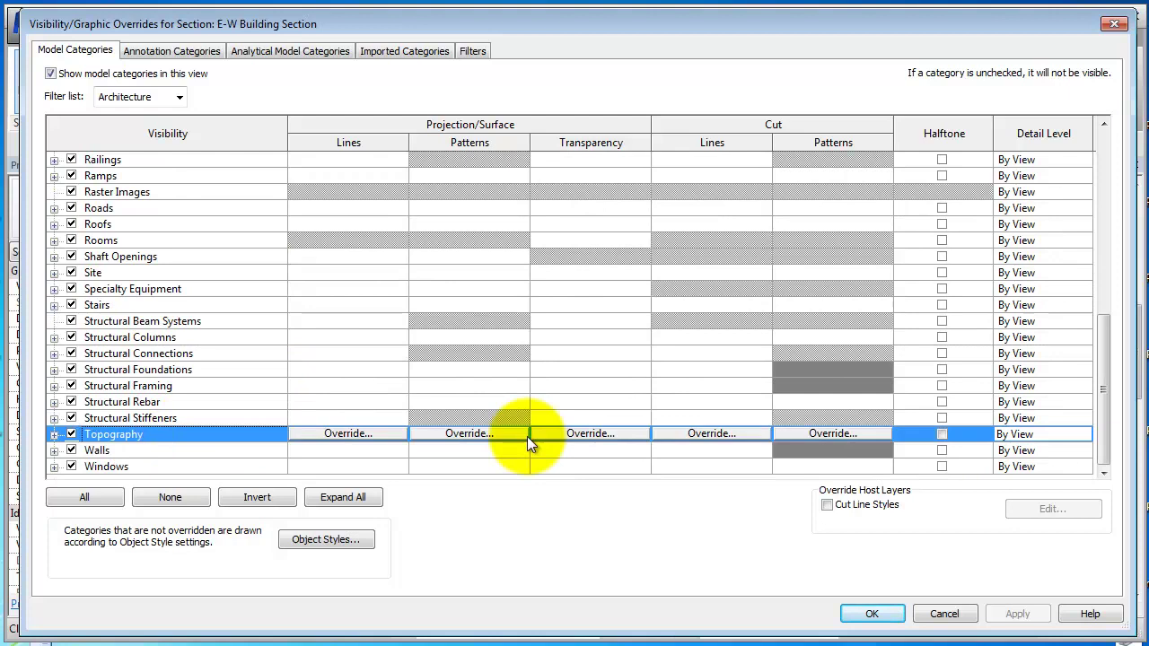
click(813, 435)
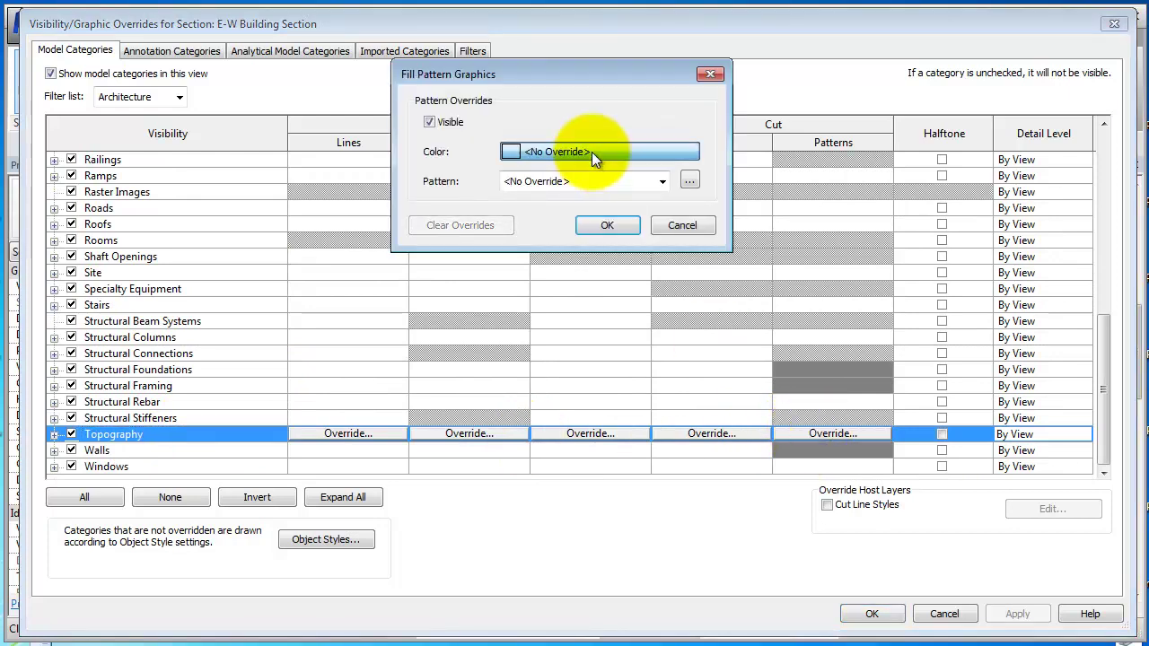
click(592, 151)
click(374, 131)
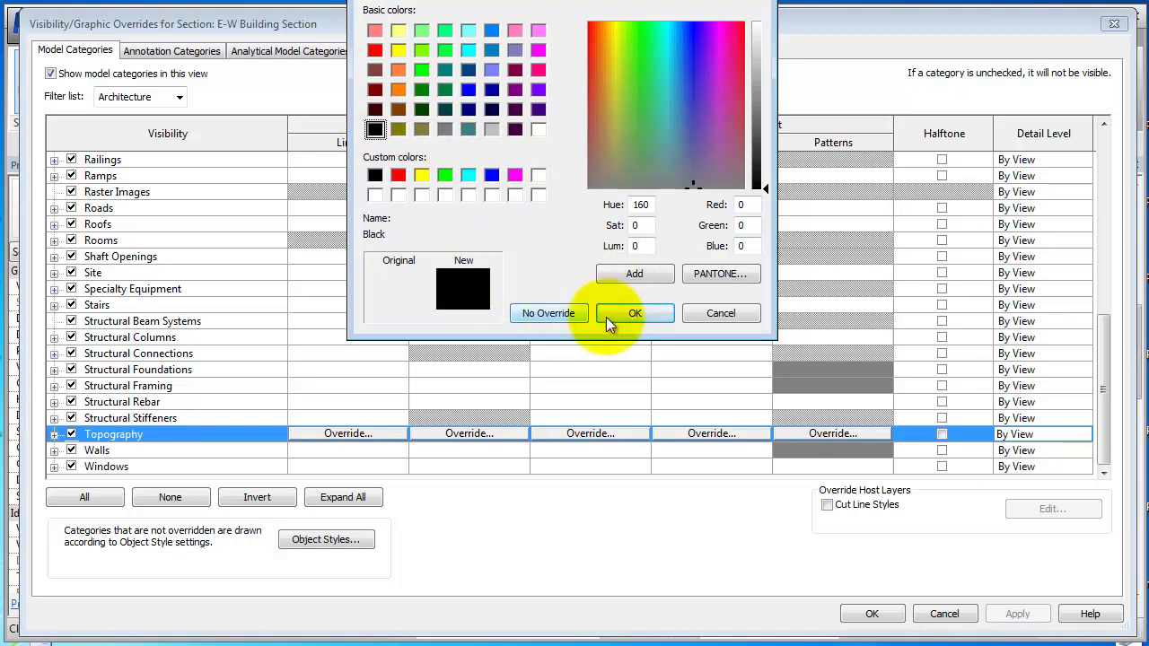
click(645, 315)
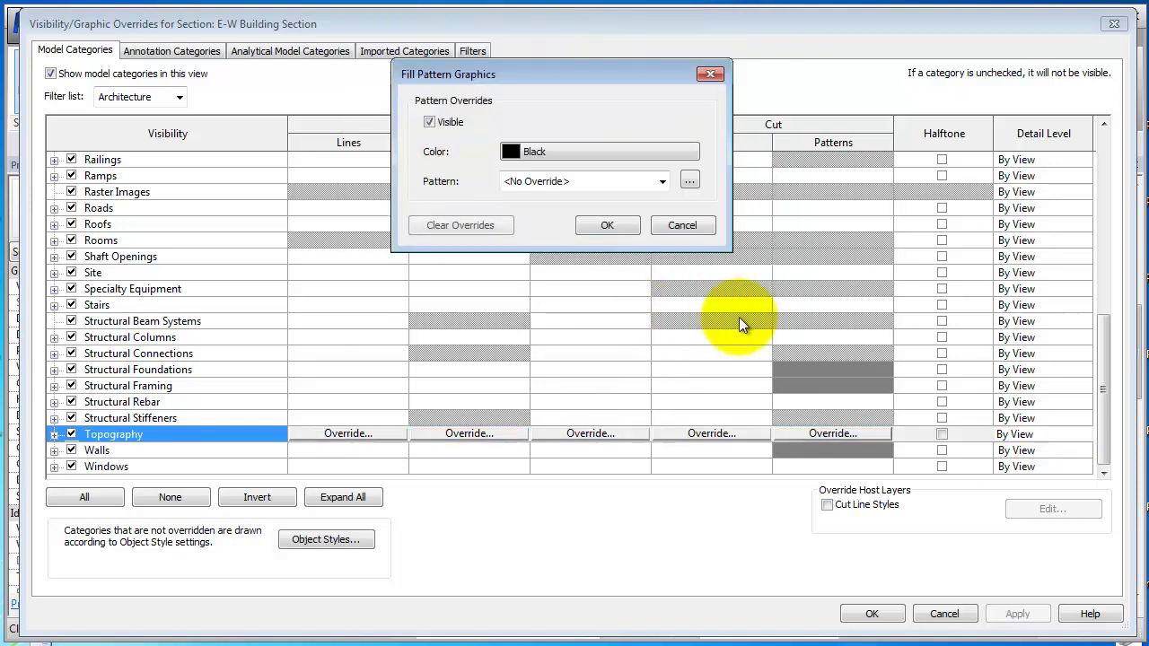
click(659, 183)
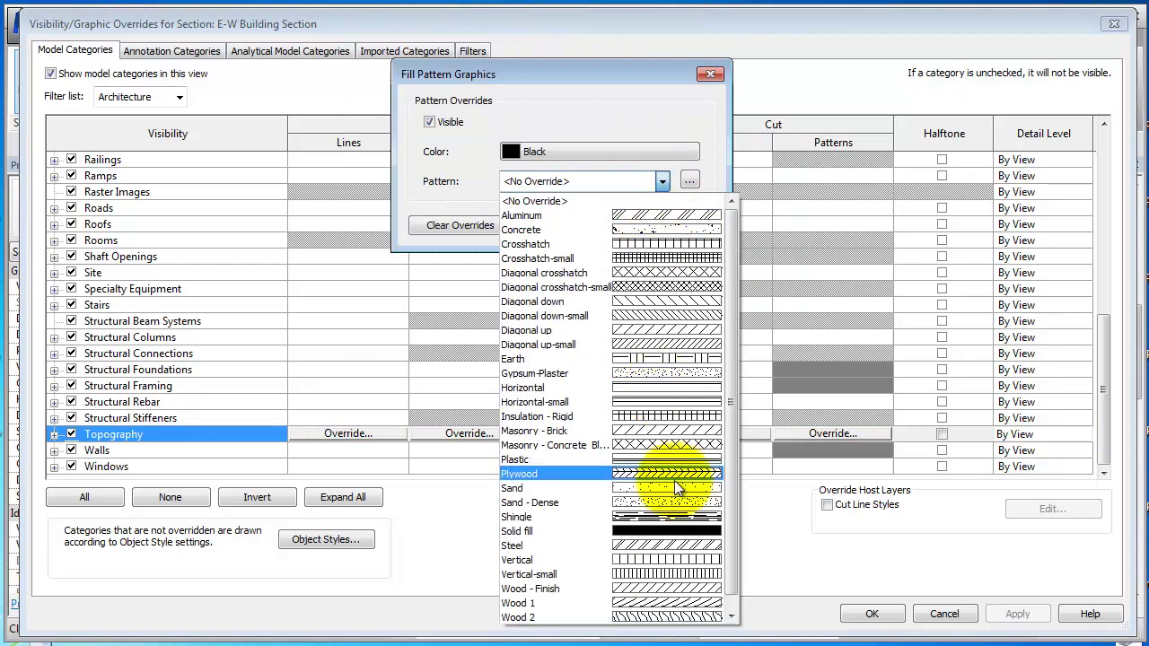
click(673, 523)
click(607, 225)
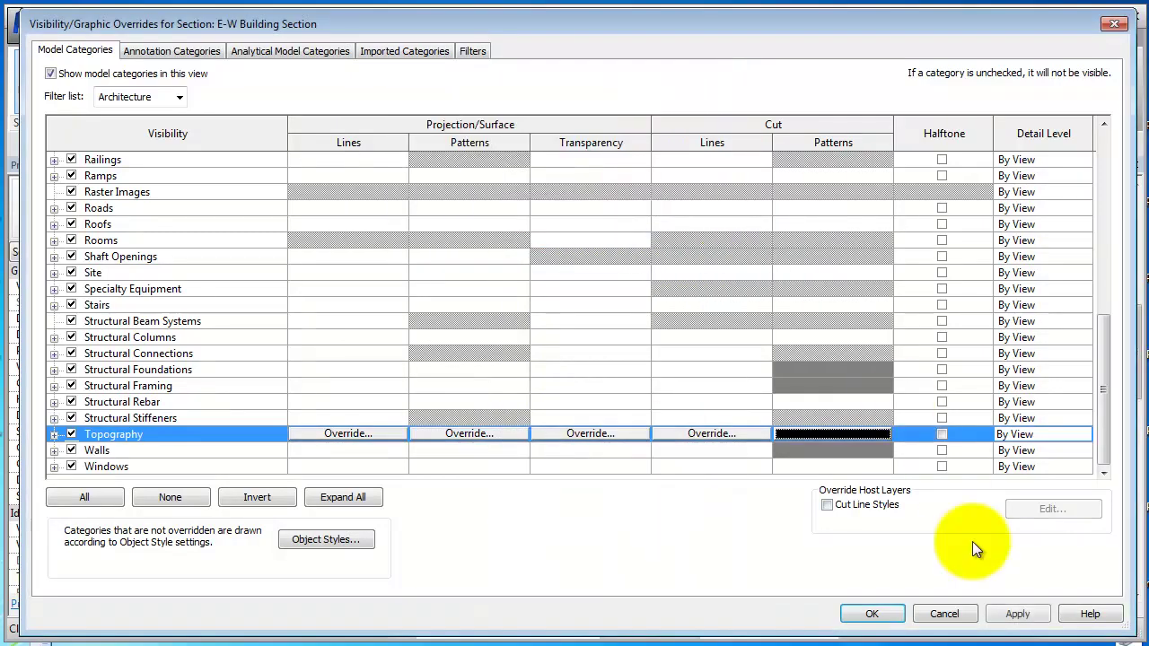
click(1018, 614)
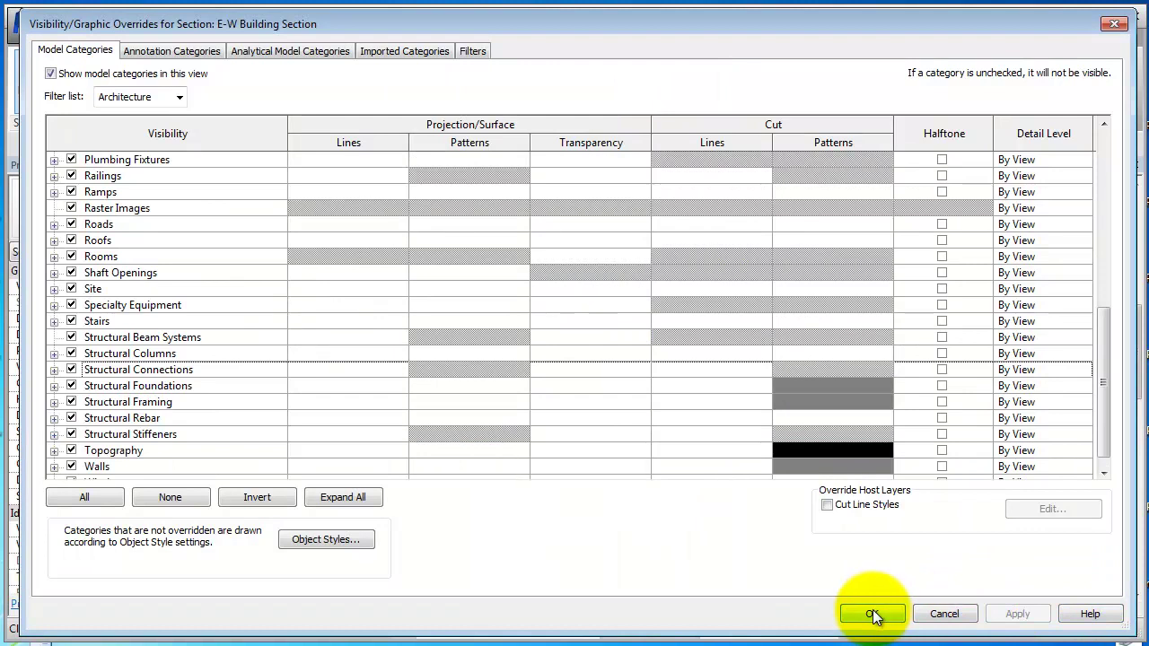
click(873, 616)
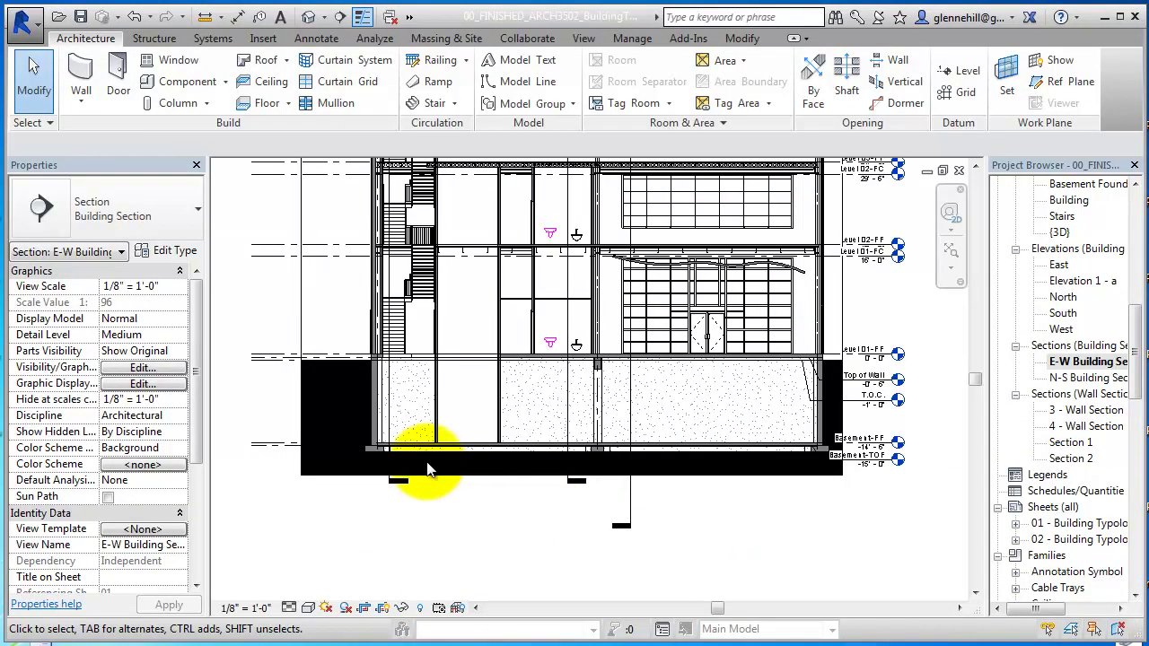
Select the topography below the basement and examine its upper edge against the slab and footings
scroll(484, 476, up, 3)
mouse_move(500, 480)
middle_down()
mouse_move(591, 521)
mouse_move(492, 543)
middle_up()
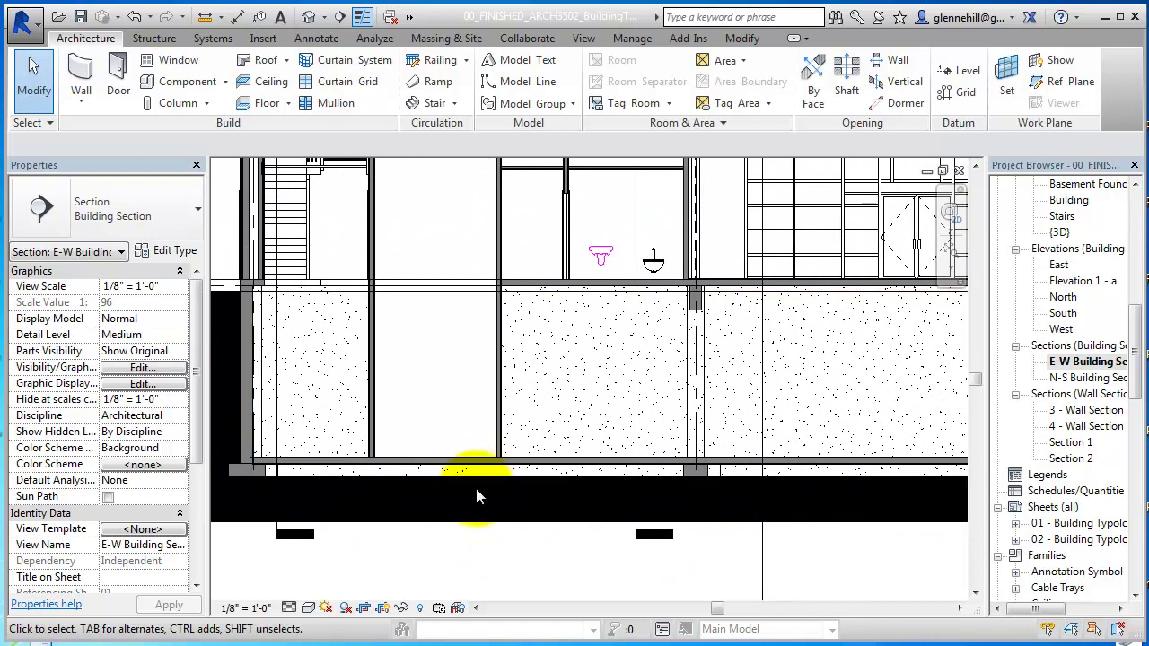
scroll(475, 484, up, 2)
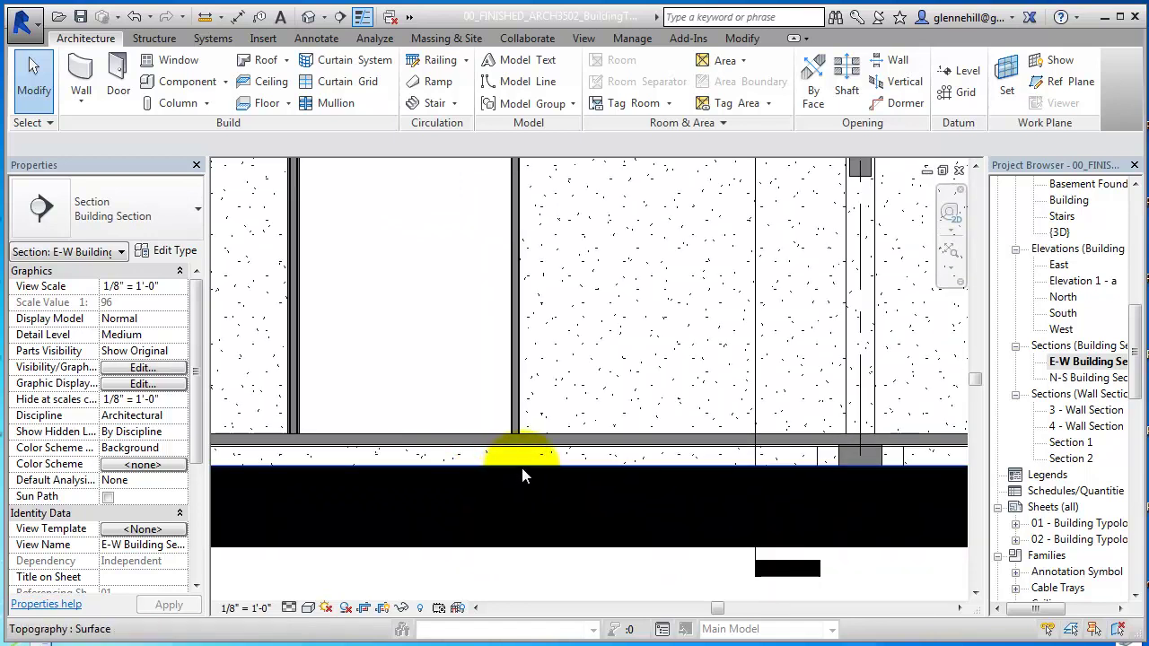
click(523, 468)
middle_drag(606, 505, 462, 477)
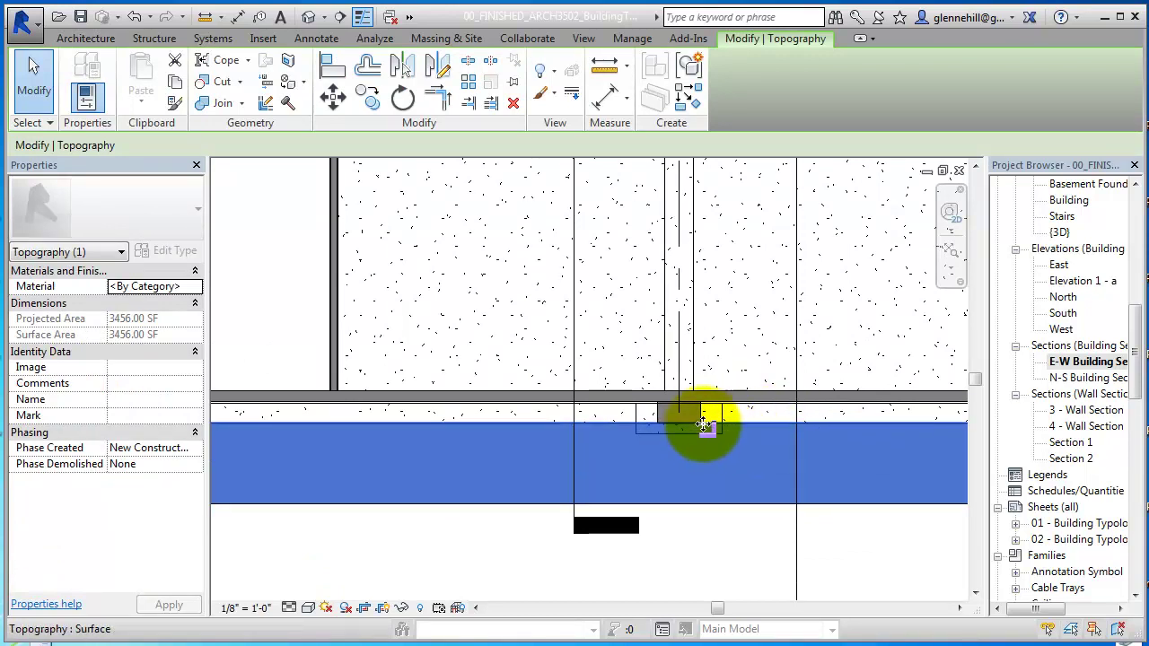
scroll(624, 449, down, 3)
scroll(544, 457, up, 6)
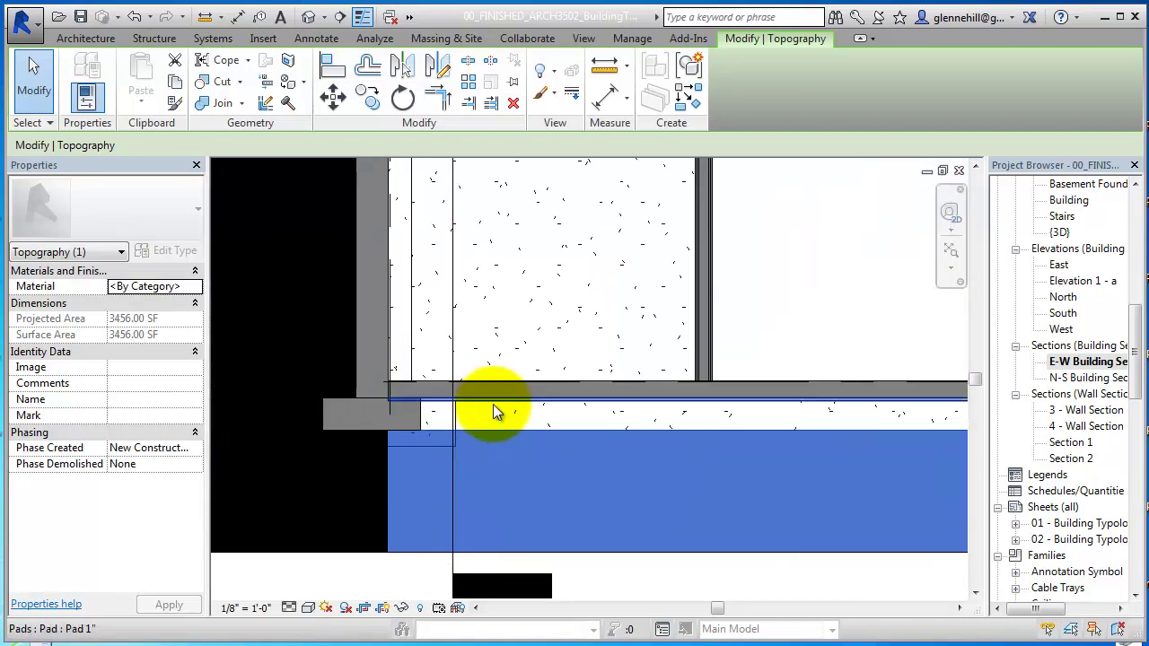
Select the 1" pad beneath the basement slab and set its height offset from level to 1' 0"
scroll(512, 414, up, 2)
click(502, 396)
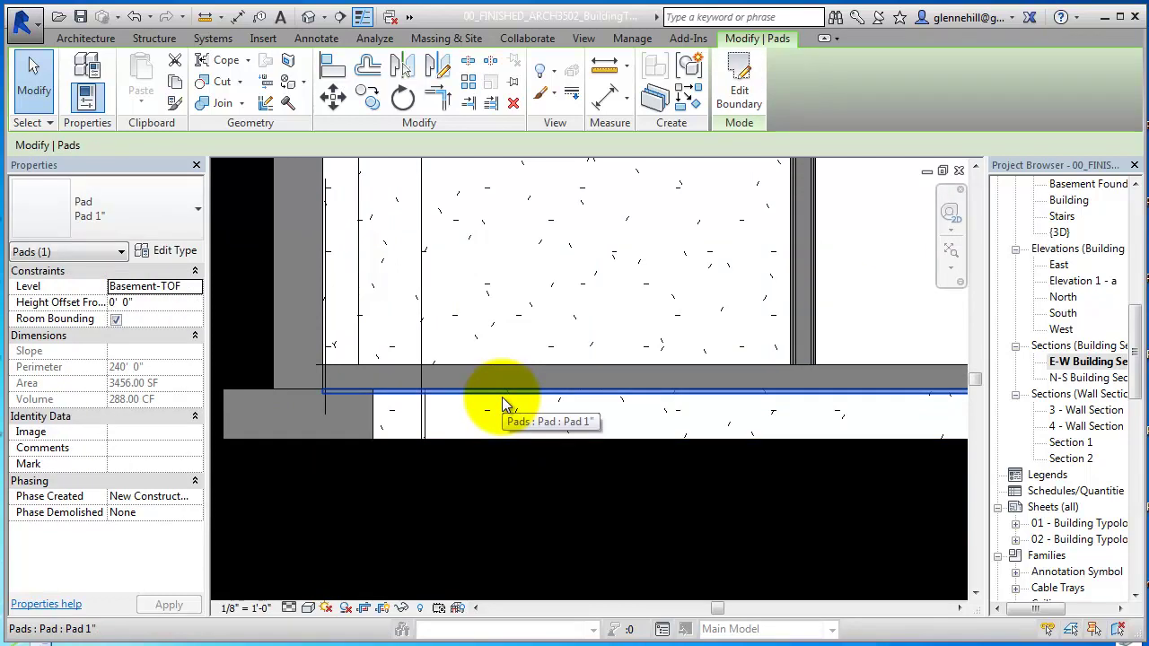
scroll(502, 396, down, 4)
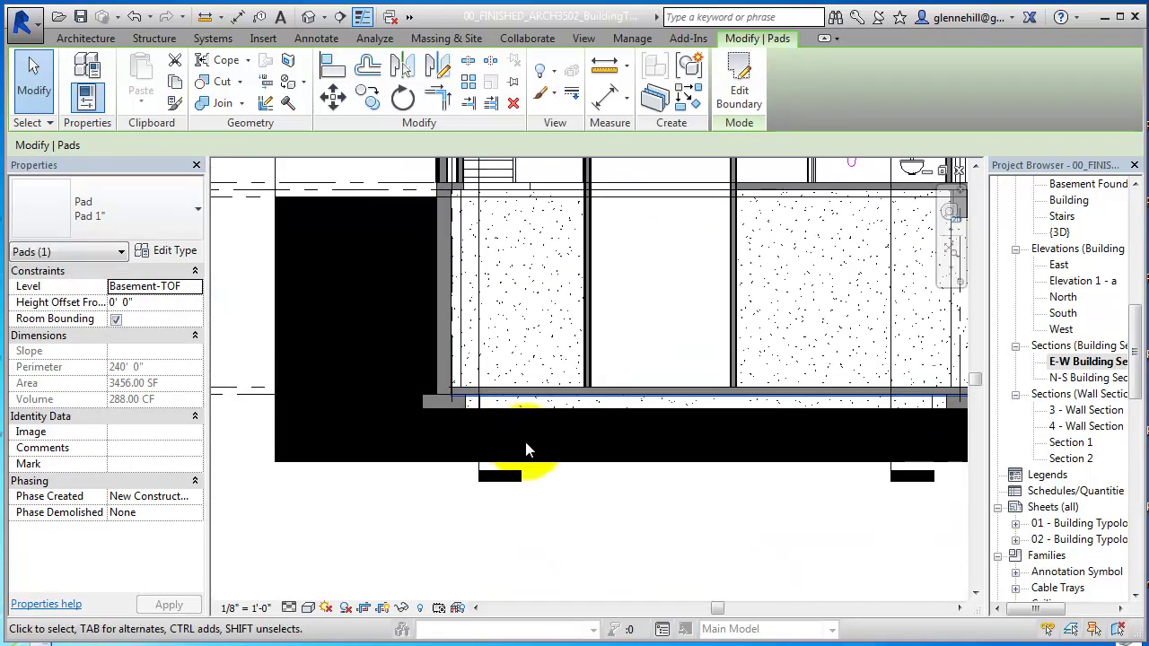
middle_drag(526, 445, 505, 478)
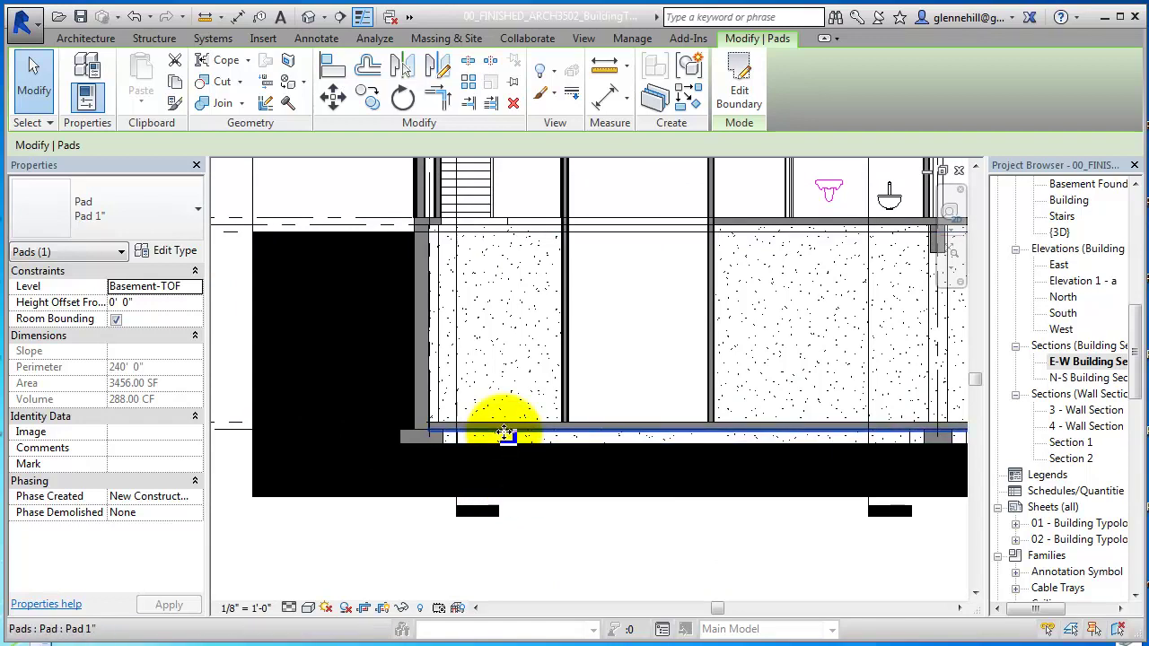
click(150, 304)
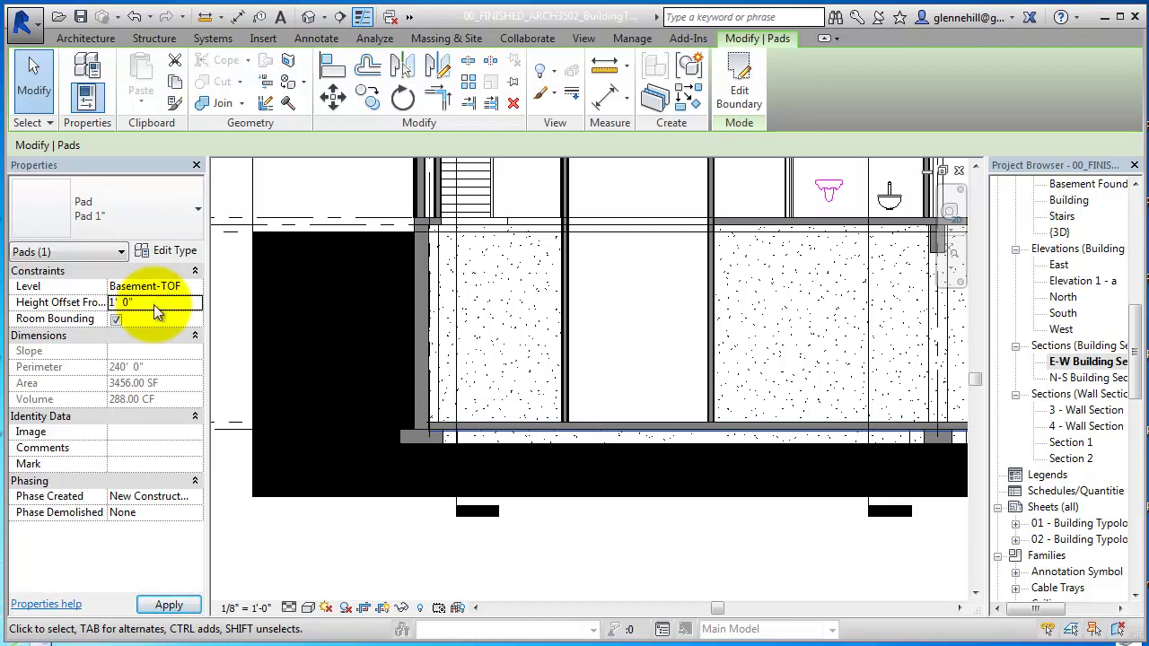
text(1' 0")
click(168, 605)
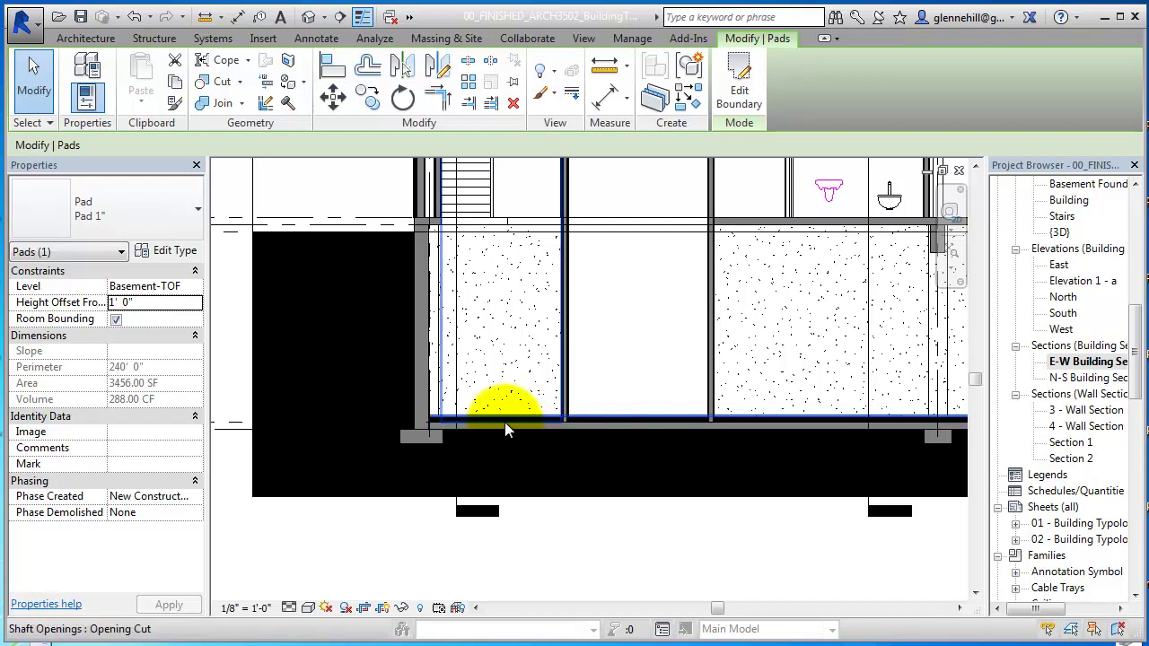
Set the basement pad's height offset from level to 0' 0" and deselect it
scroll(505, 422, up, 2)
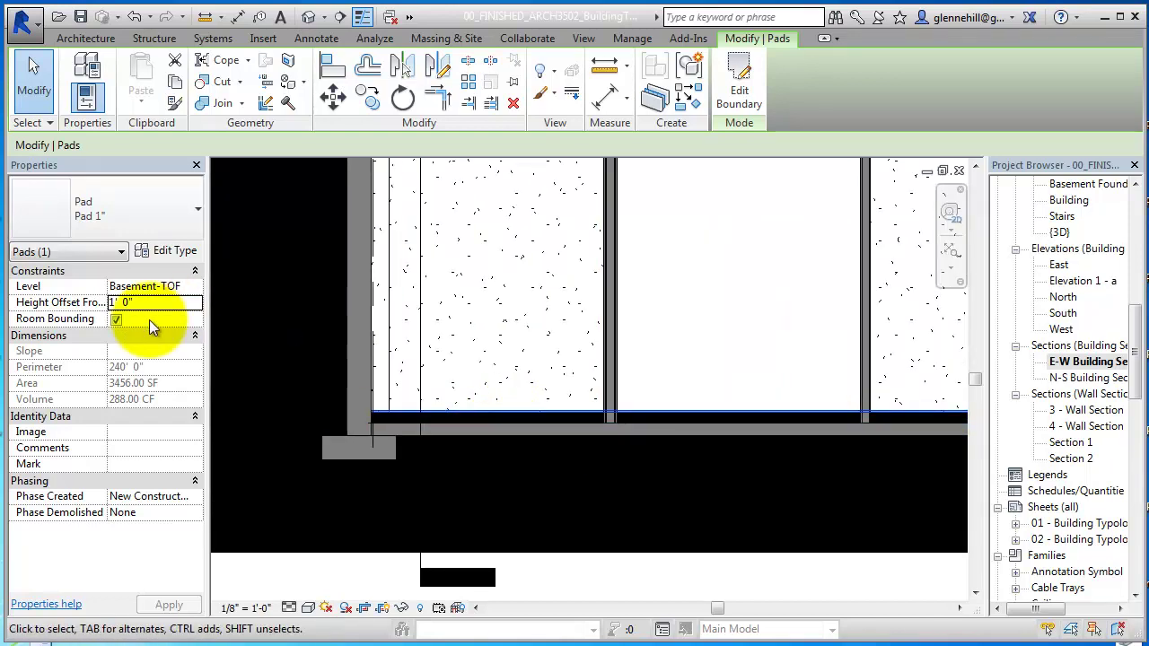
drag(136, 306, 95, 305)
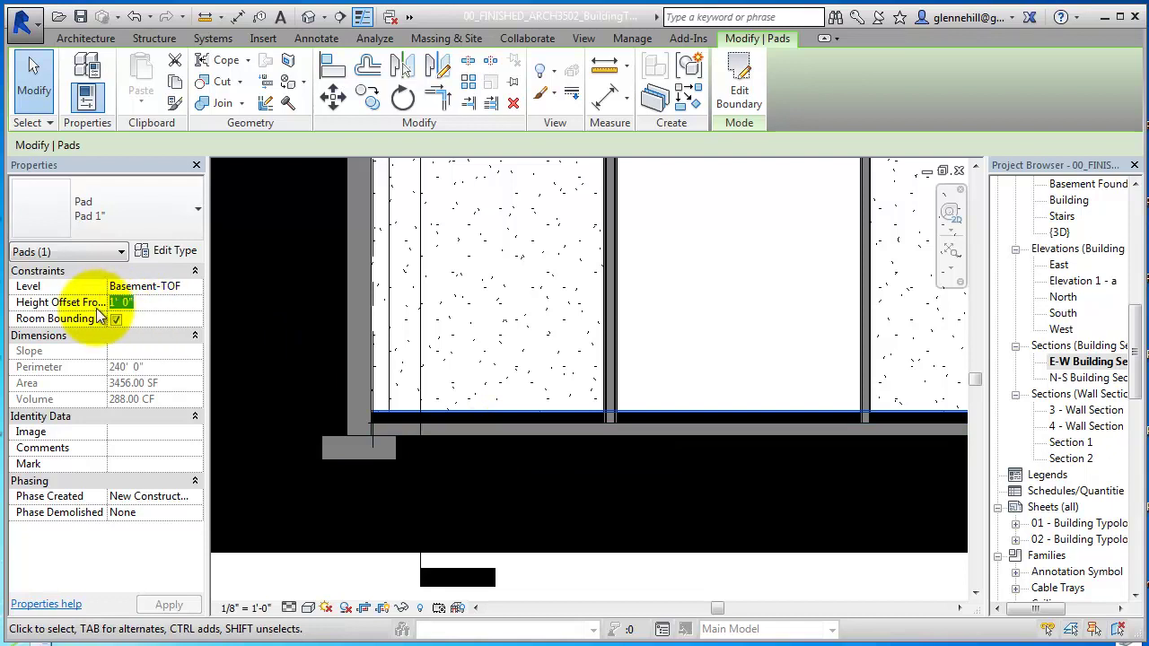
text(0)
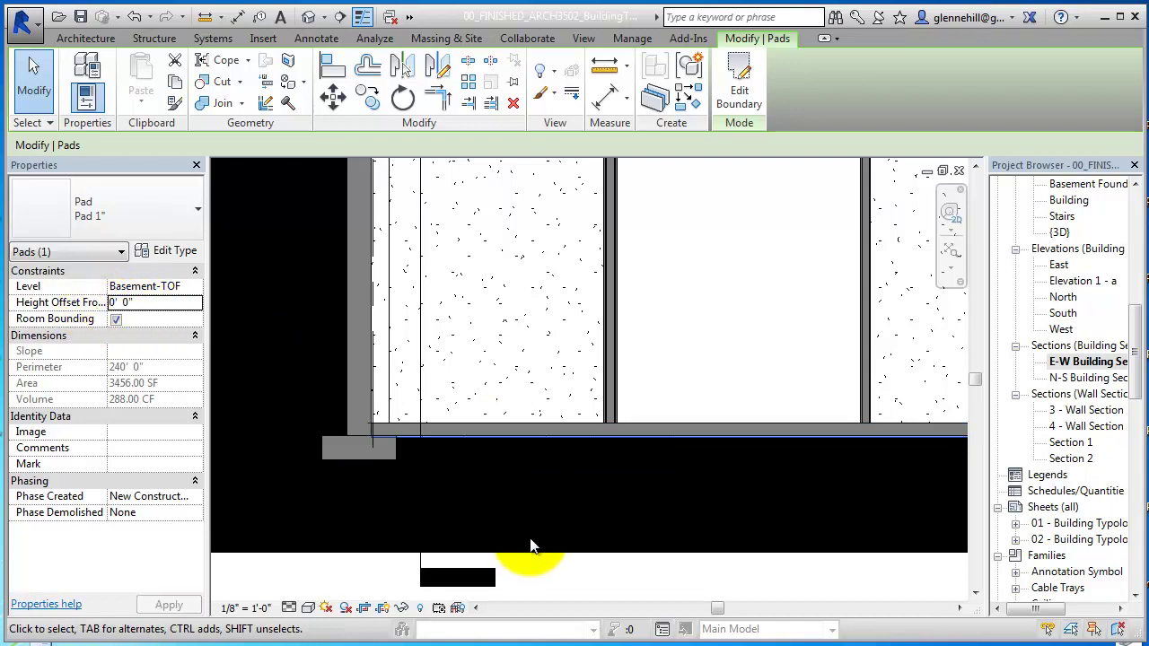
click(551, 520)
Examine the seam between the underside of the basement slab and the black topography fill
scroll(550, 521, down, 2)
scroll(585, 507, down, 1)
middle_drag(612, 515, 571, 472)
scroll(571, 471, down, 1)
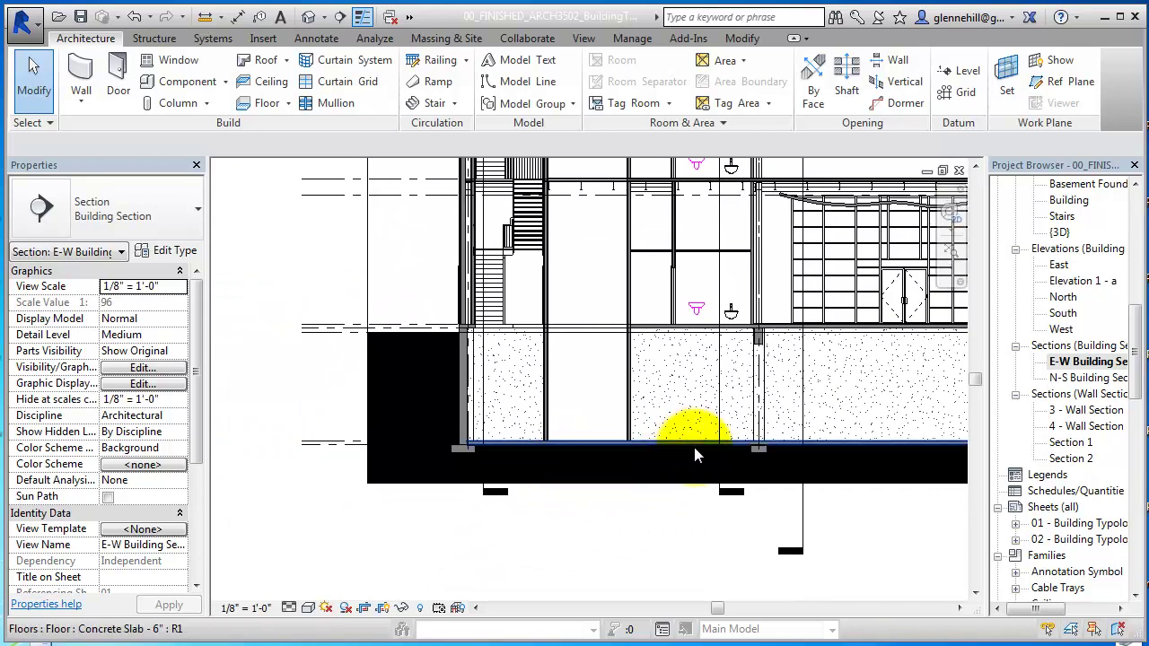
mouse_move(654, 461)
middle_down()
mouse_move(617, 441)
mouse_move(547, 479)
mouse_move(521, 475)
middle_up()
scroll(395, 474, up, 4)
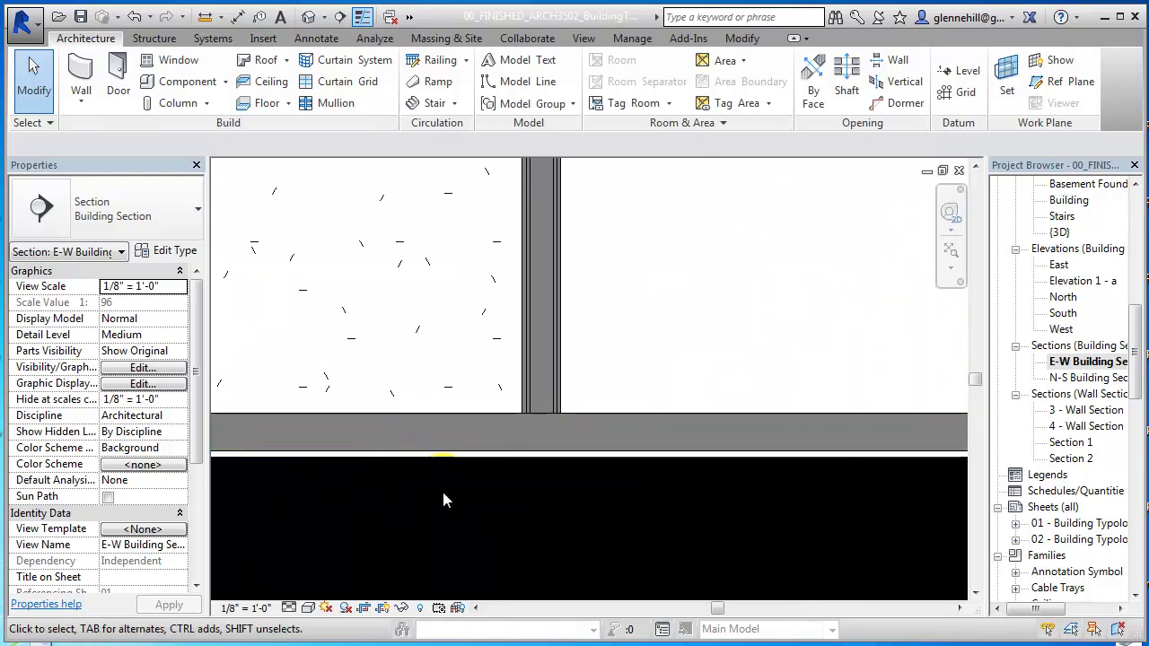
scroll(447, 503, down, 2)
middle_drag(451, 513, 587, 441)
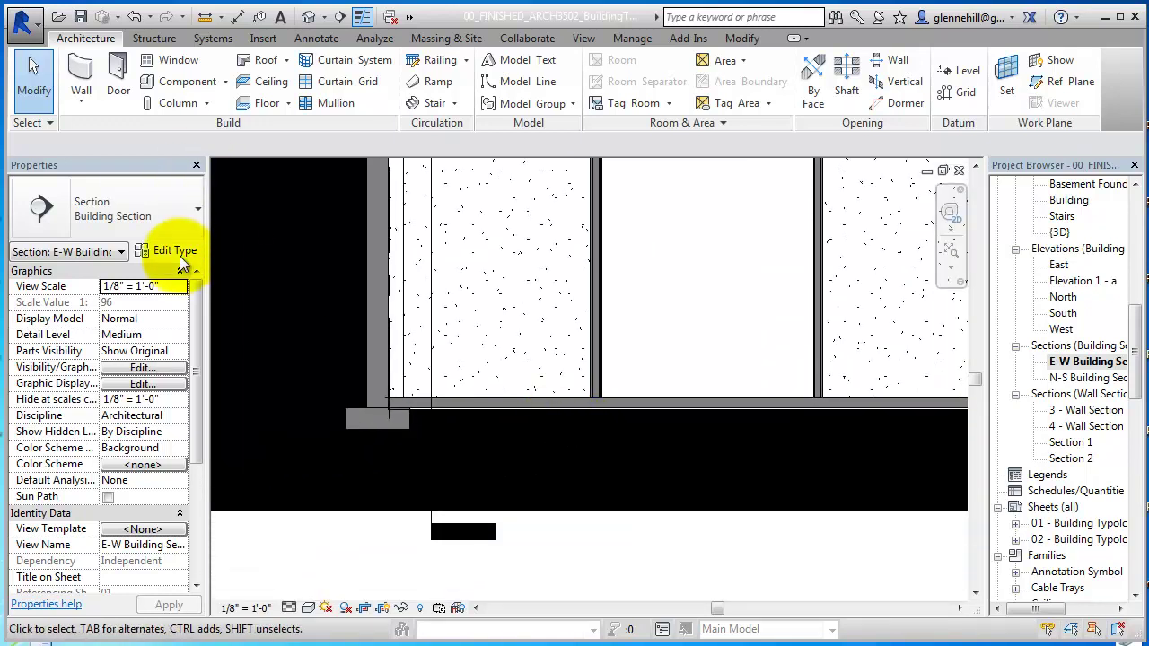
Override the cut pattern of the Pads subcategory under Site with Solid fill for this section view
click(158, 368)
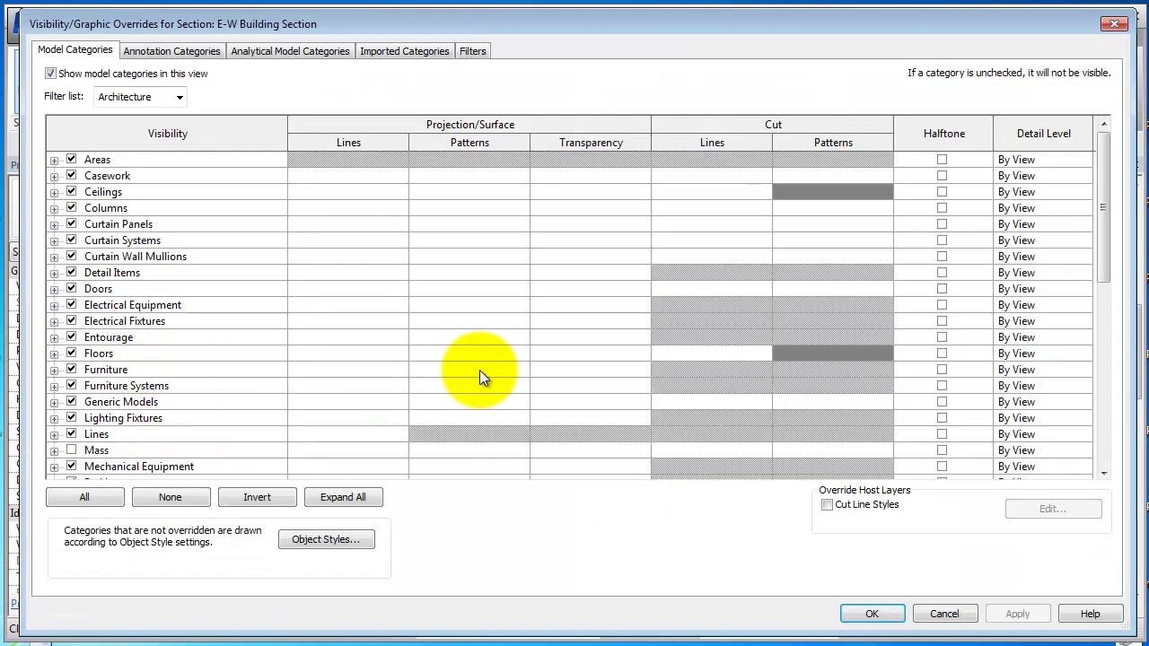
click(262, 305)
scroll(263, 304, down, 6)
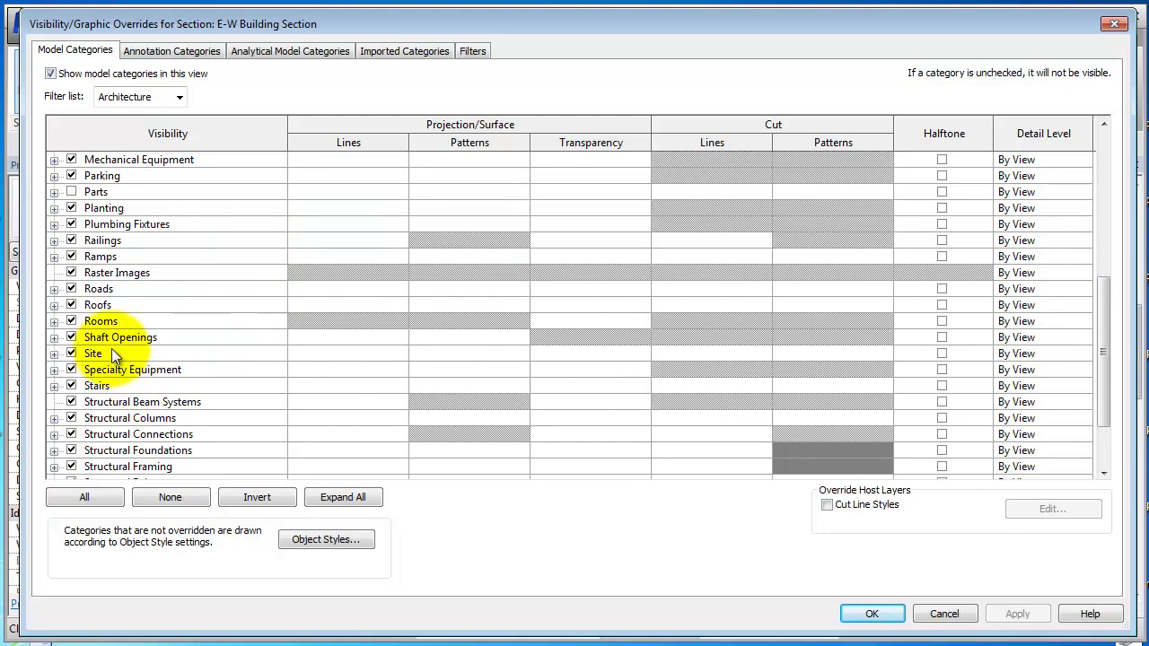
click(110, 352)
click(54, 354)
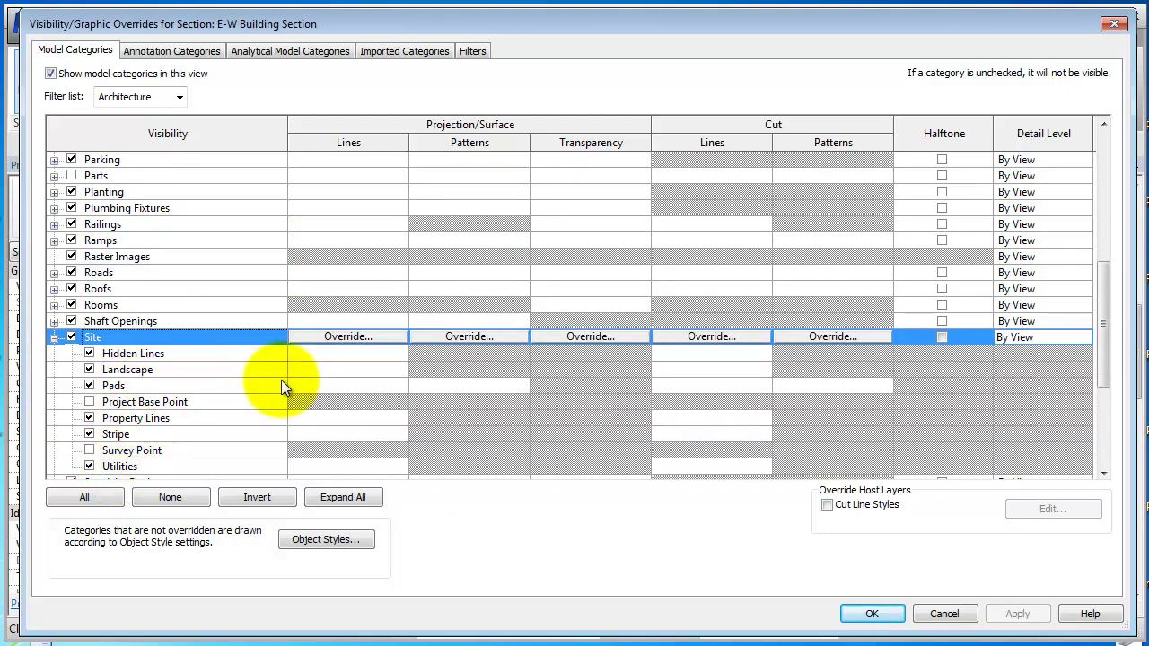
click(829, 383)
click(832, 385)
click(662, 182)
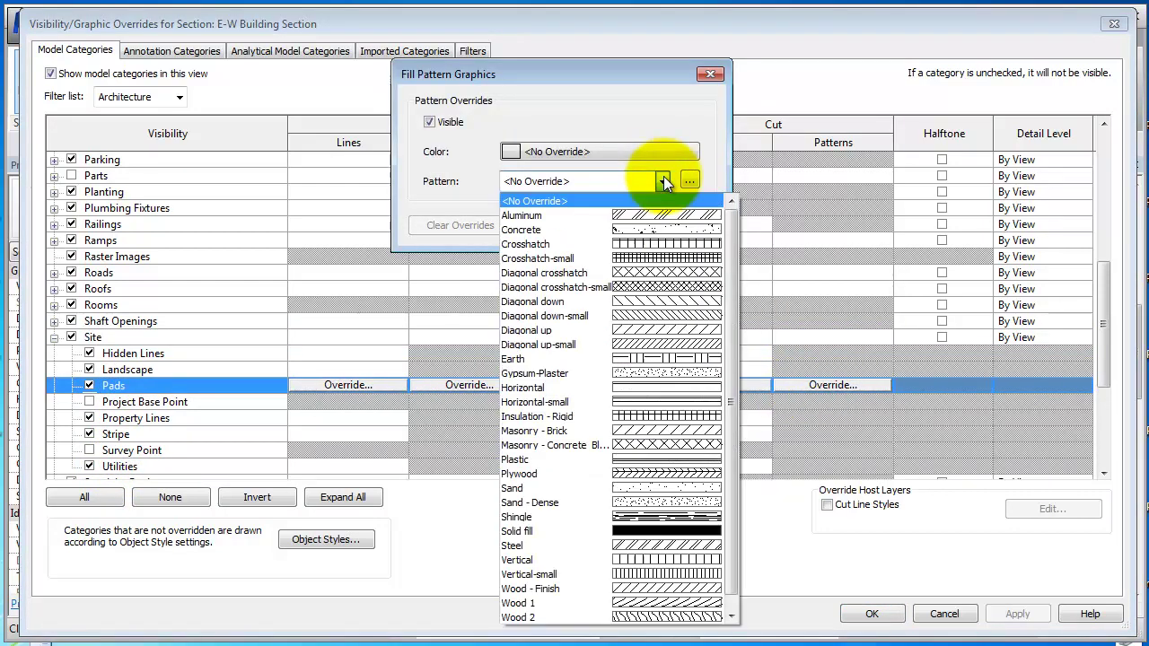
click(691, 538)
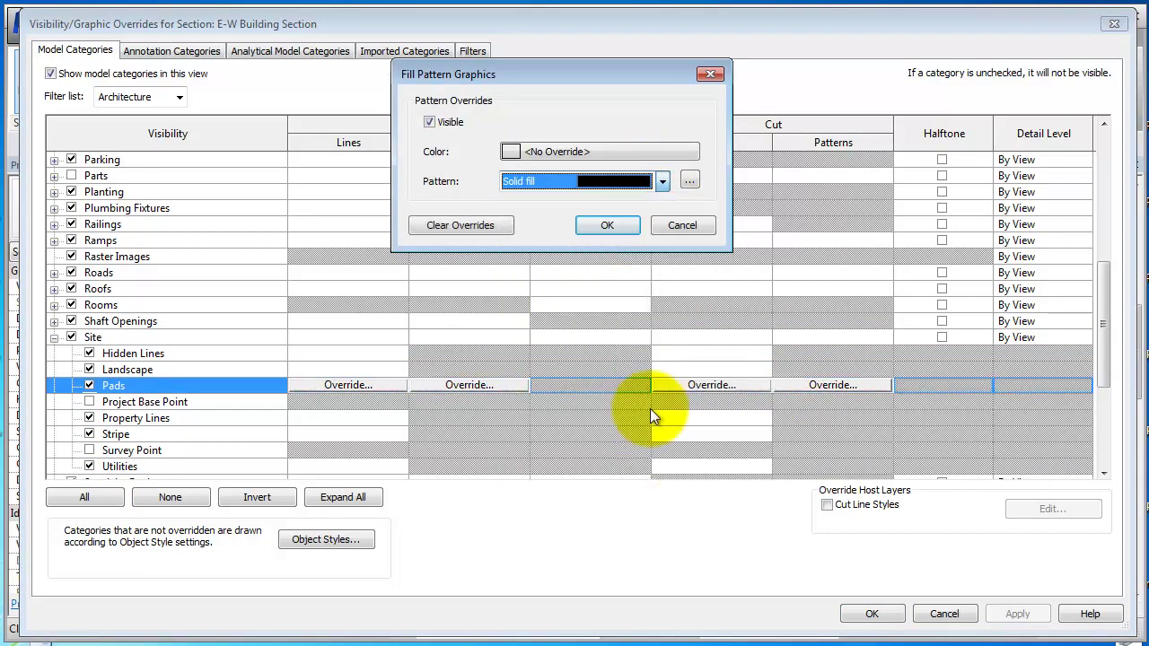
Set the Pads cut pattern color to Black and apply the overrides to the view
click(680, 154)
click(377, 128)
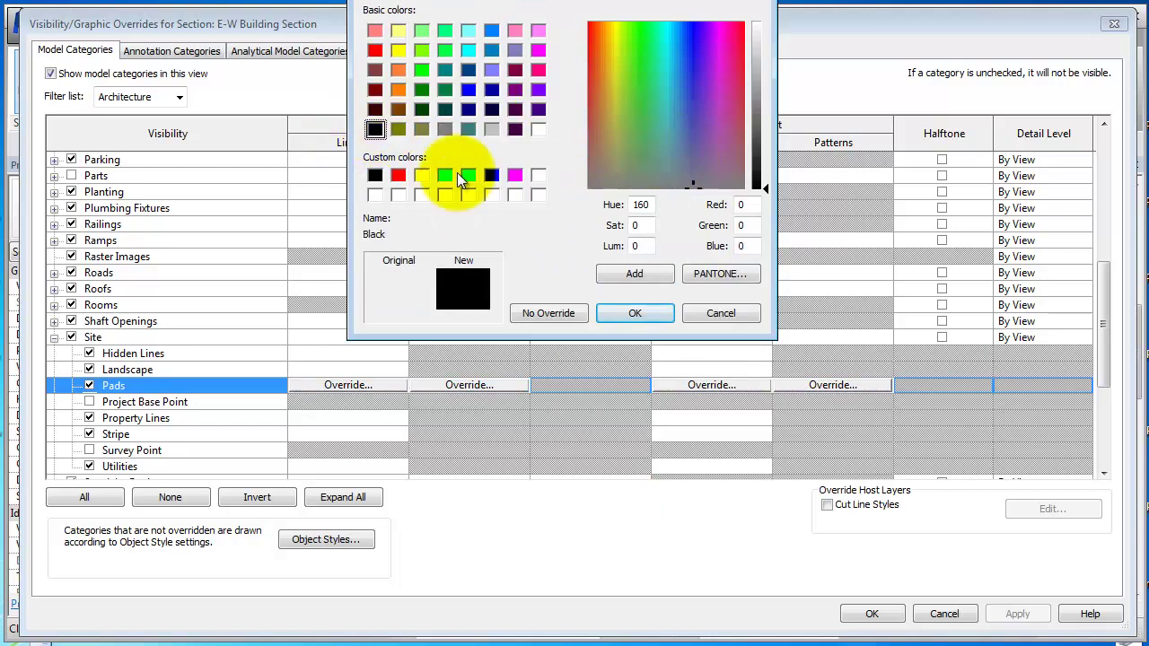
click(641, 311)
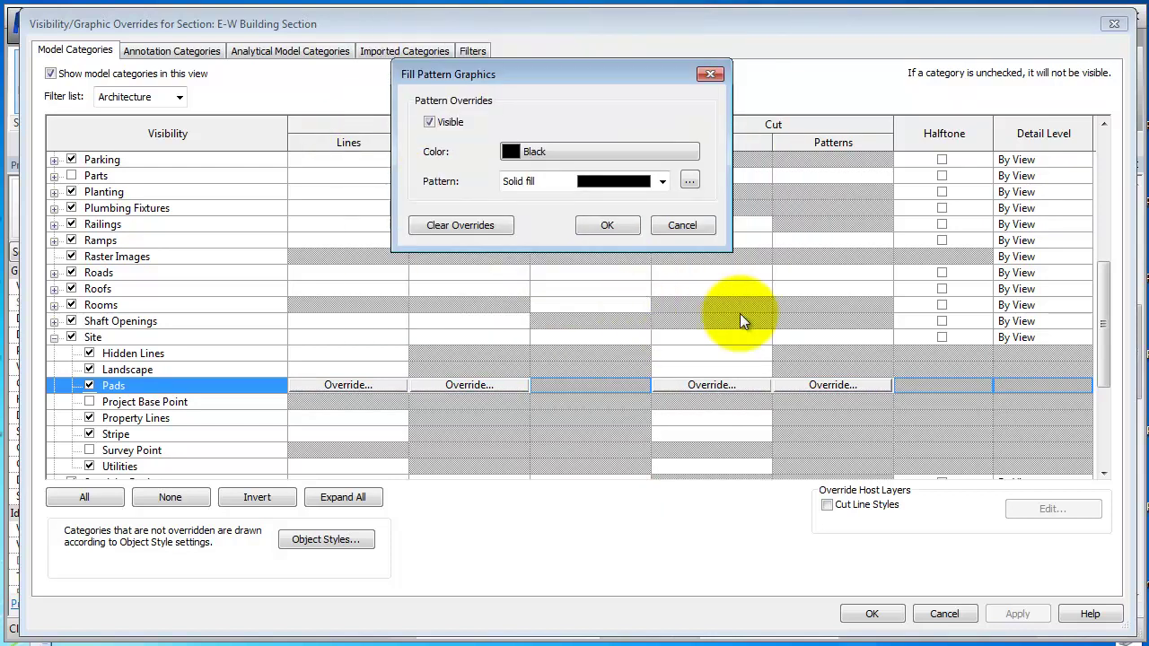
click(618, 224)
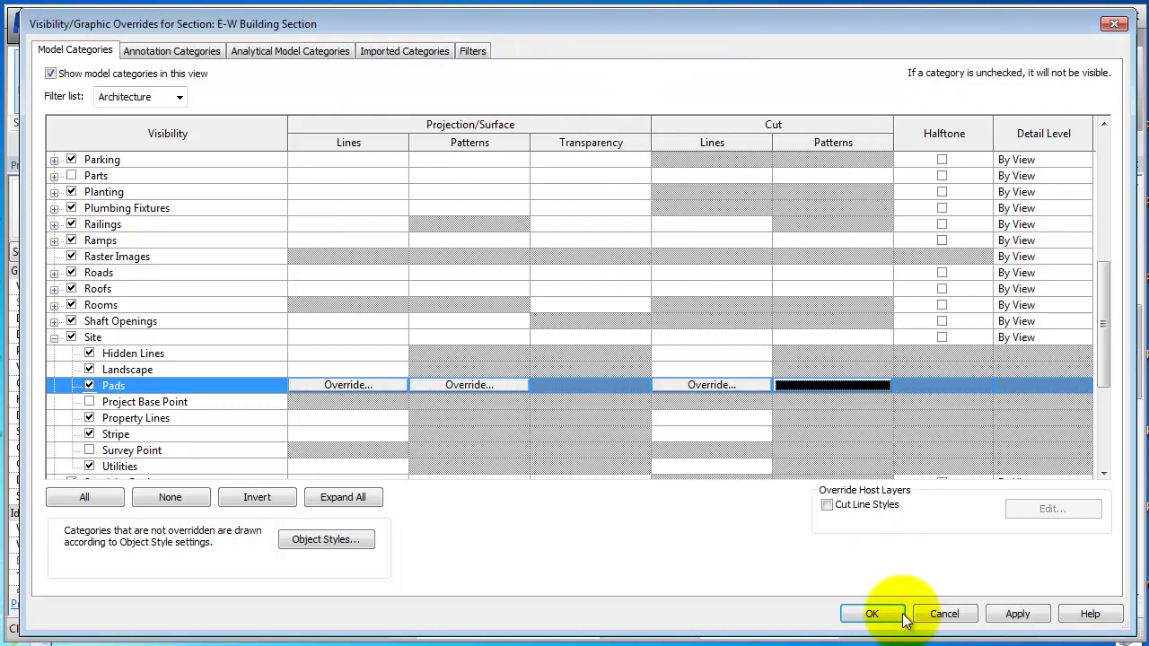
click(876, 616)
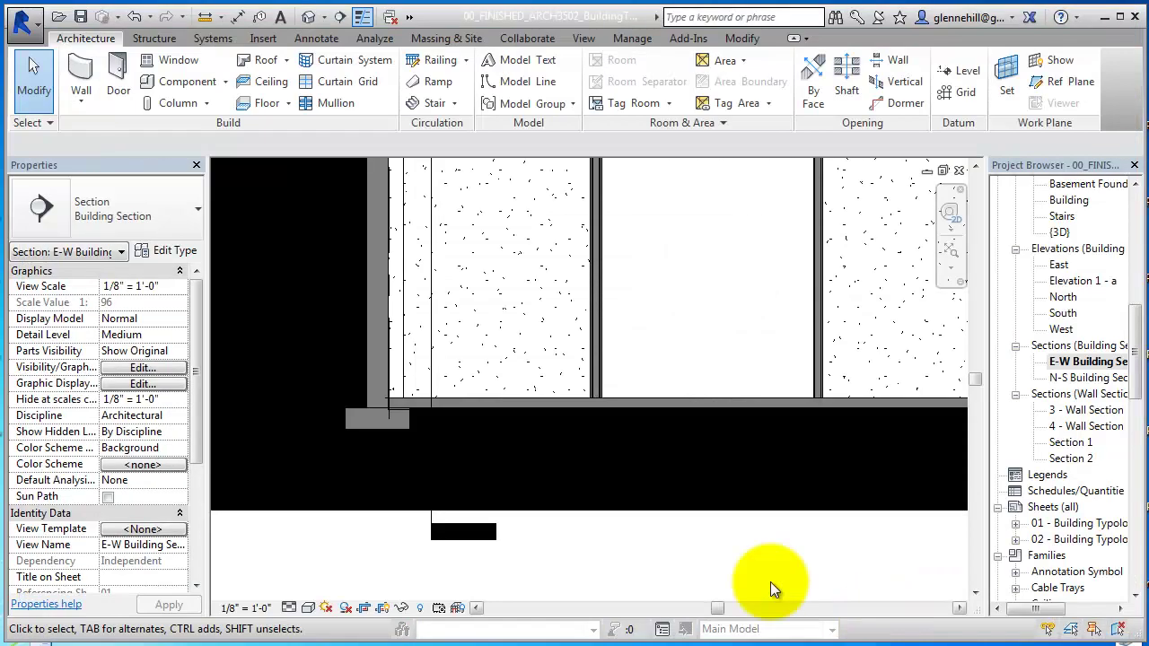
Lower the head of the 4 - Wall Section marker so it sits just above the parapet beside grid 2
scroll(642, 534, down, 4)
middle_drag(641, 532, 391, 455)
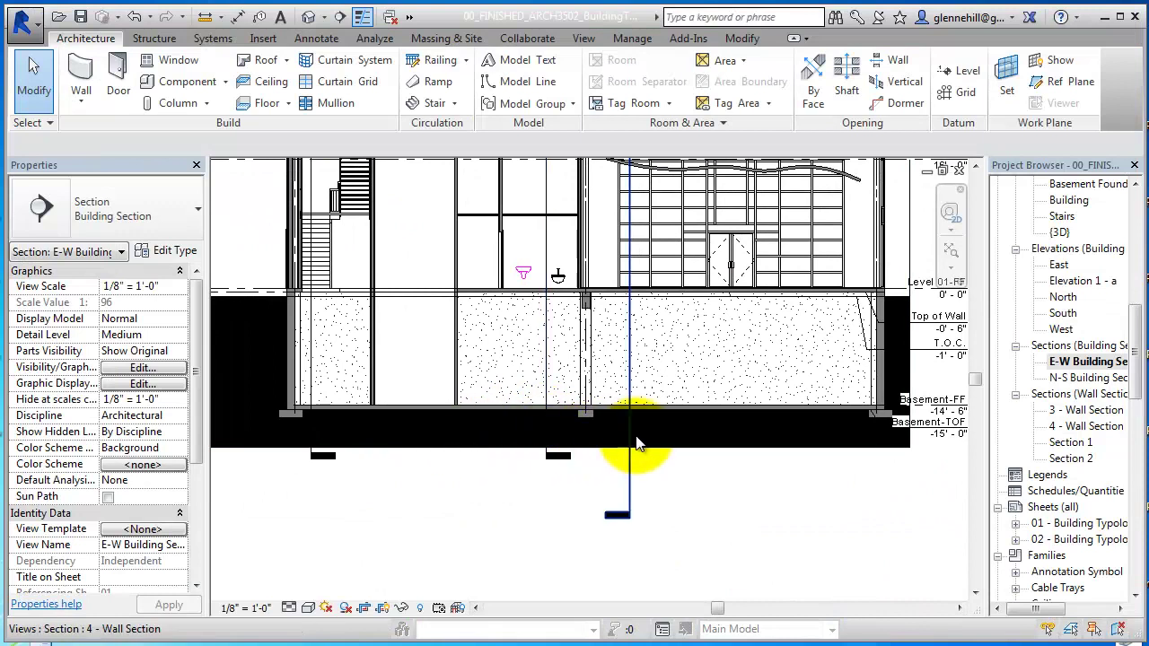
middle_drag(638, 460, 844, 502)
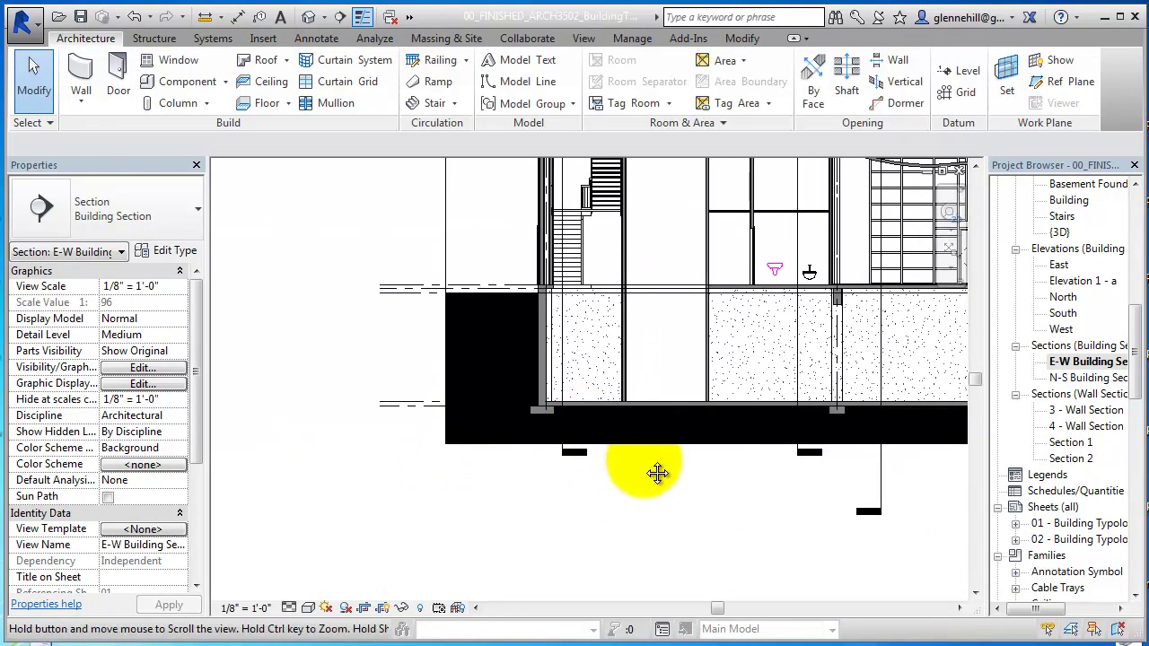
middle_drag(644, 463, 593, 508)
scroll(589, 500, down, 4)
middle_drag(593, 459, 546, 491)
scroll(546, 491, down, 1)
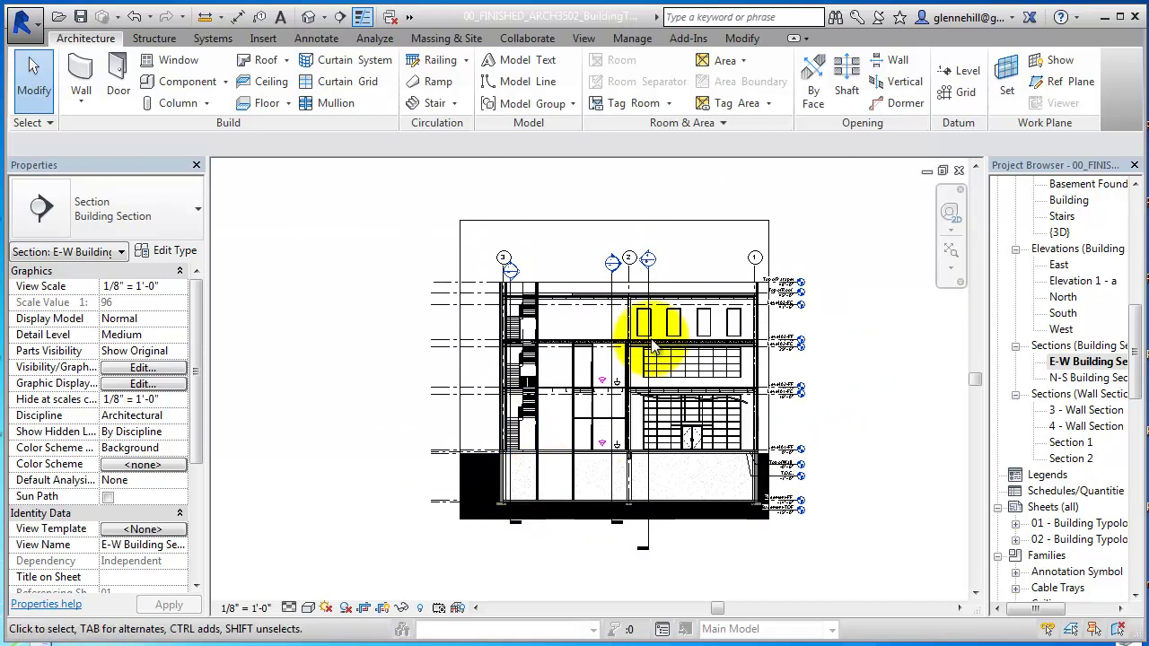
scroll(607, 255, up, 3)
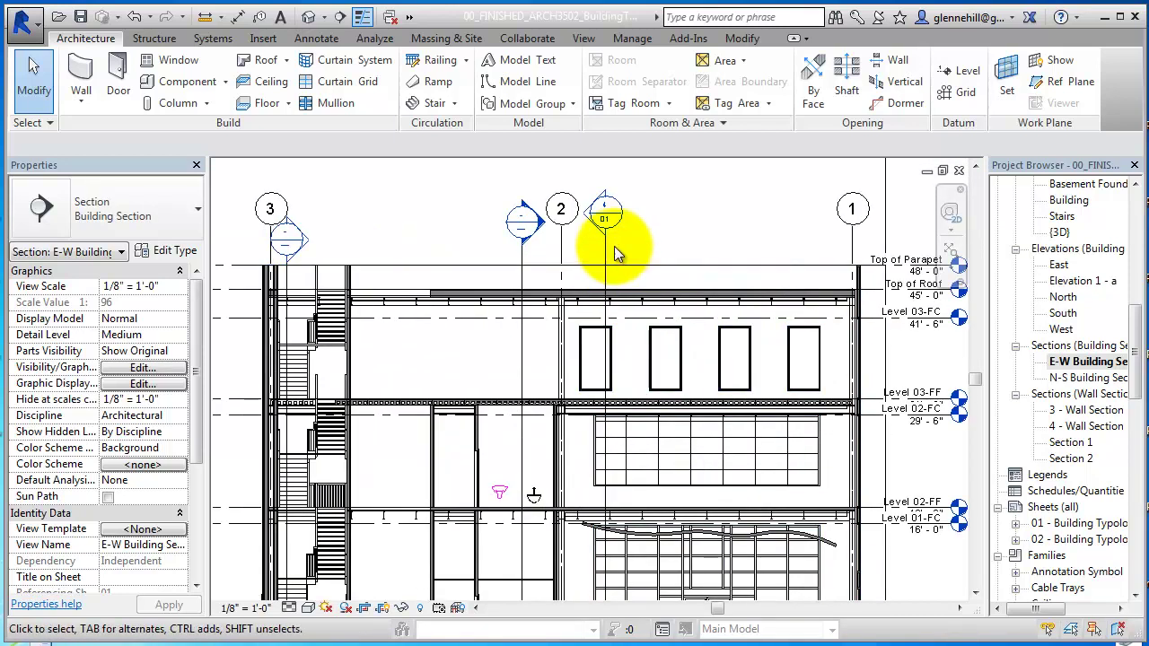
click(608, 255)
click(607, 255)
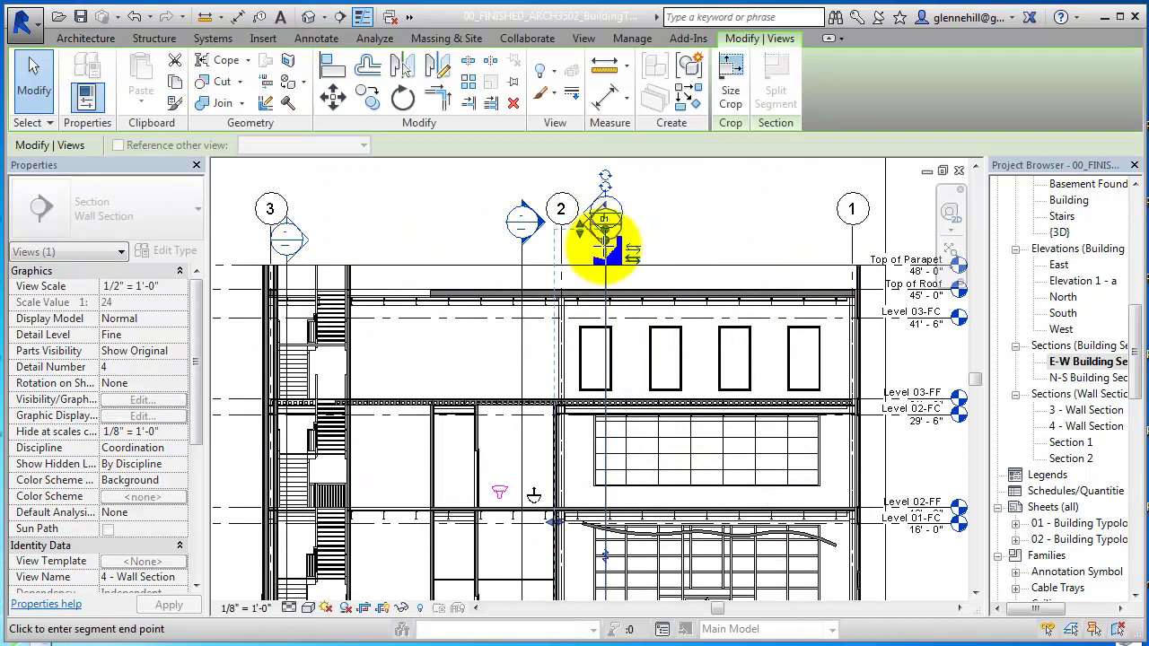
key(Escape)
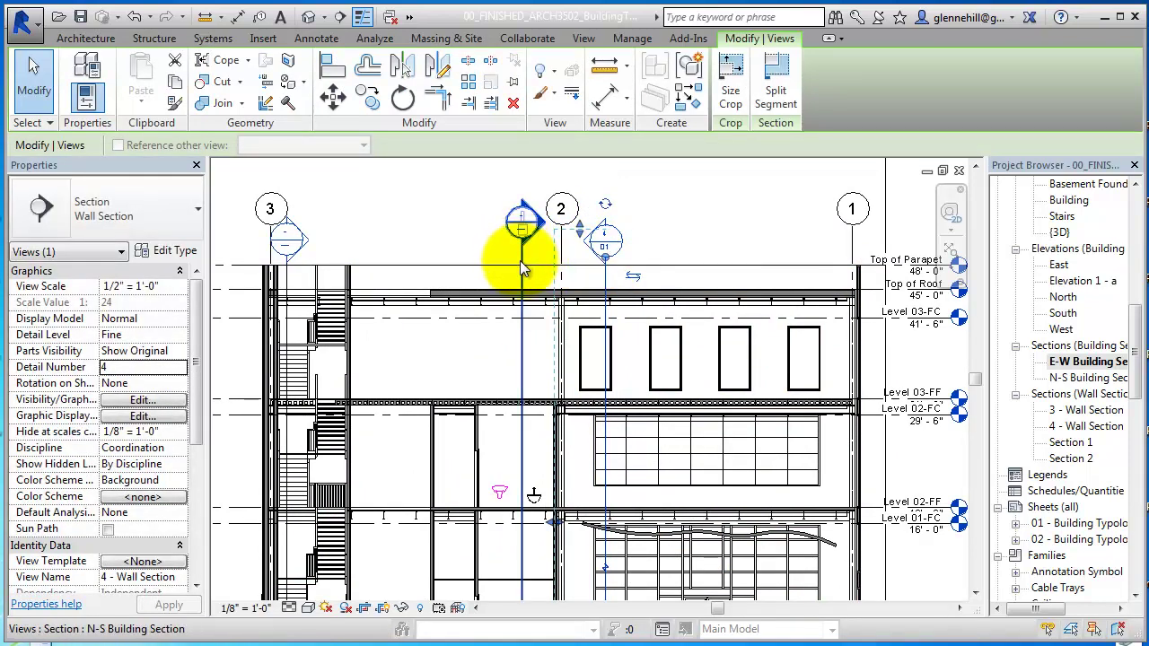
Lower the N-S Building Section marker's head to line up with the neighbouring section heads
click(523, 252)
drag(523, 240, 523, 256)
click(524, 255)
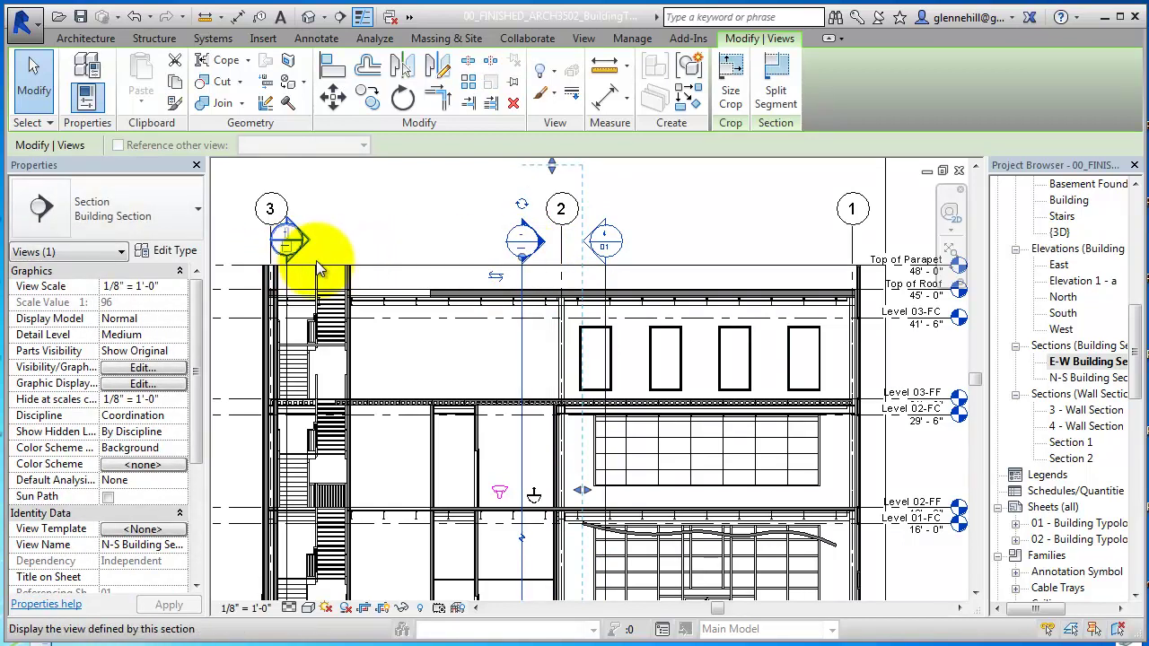
Shorten the tail of the 4 - Wall Section marker to end just below the black ground and deselect it
scroll(727, 437, down, 2)
middle_drag(727, 437, 641, 537)
scroll(632, 456, up, 4)
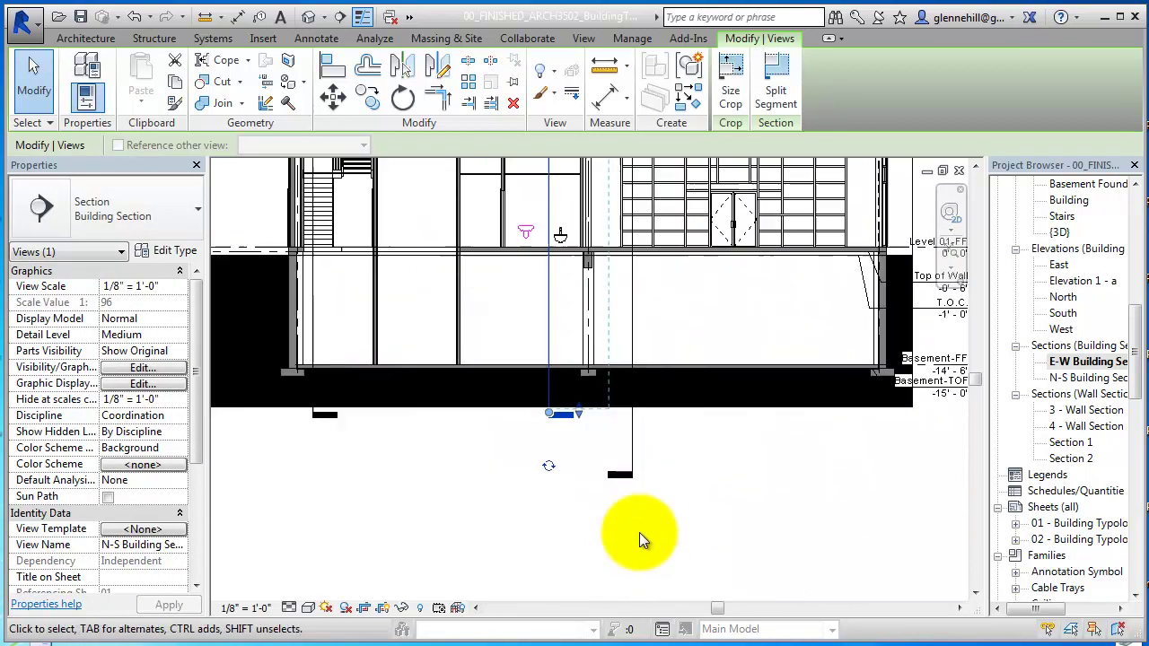
click(633, 468)
click(633, 471)
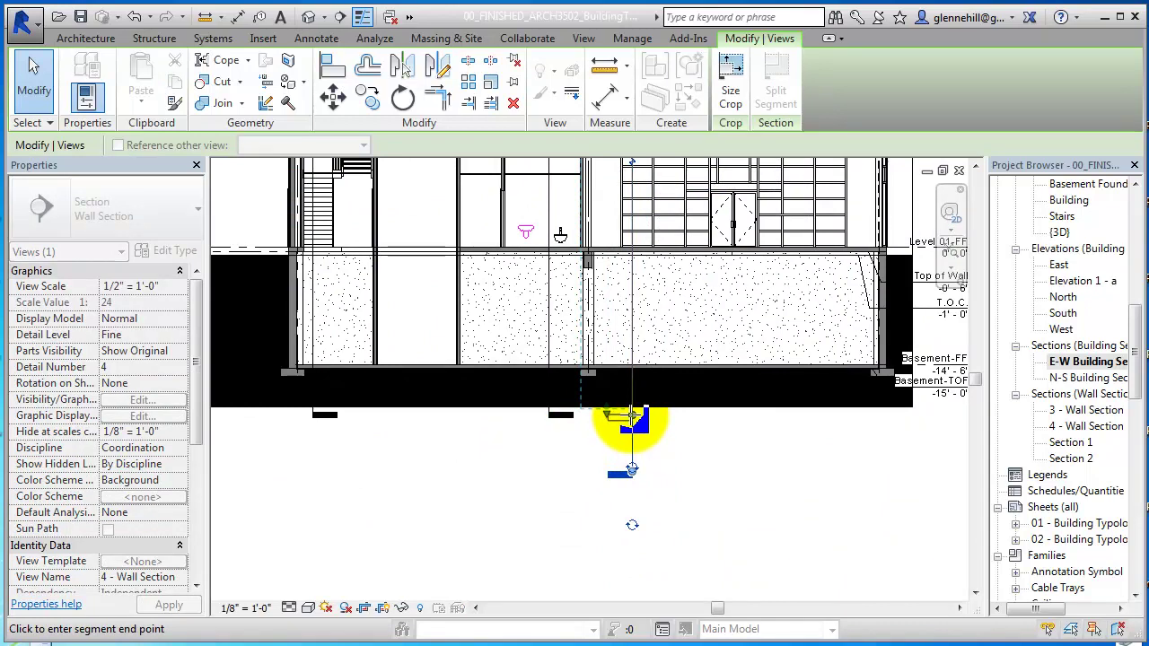
drag(632, 417, 632, 414)
click(787, 465)
Extend the aligned level lines outward near grid 1 so their heads and labels clear the black topography, and deselect them
scroll(791, 465, down, 2)
middle_drag(790, 472, 589, 529)
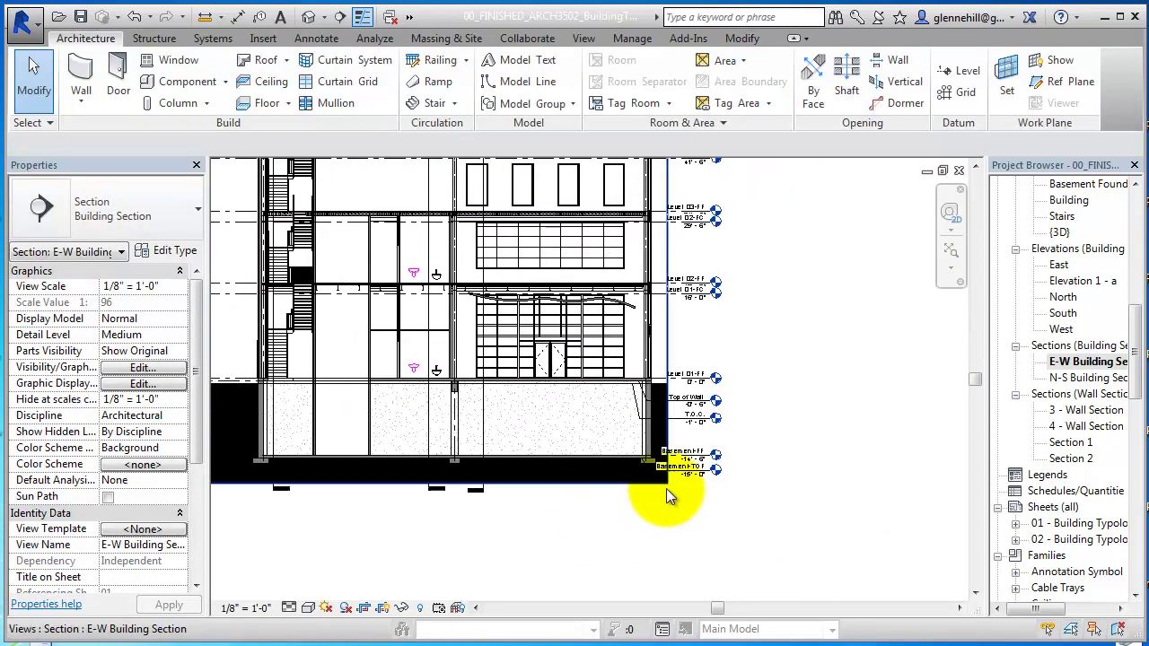
scroll(710, 422, up, 4)
scroll(728, 419, up, 1)
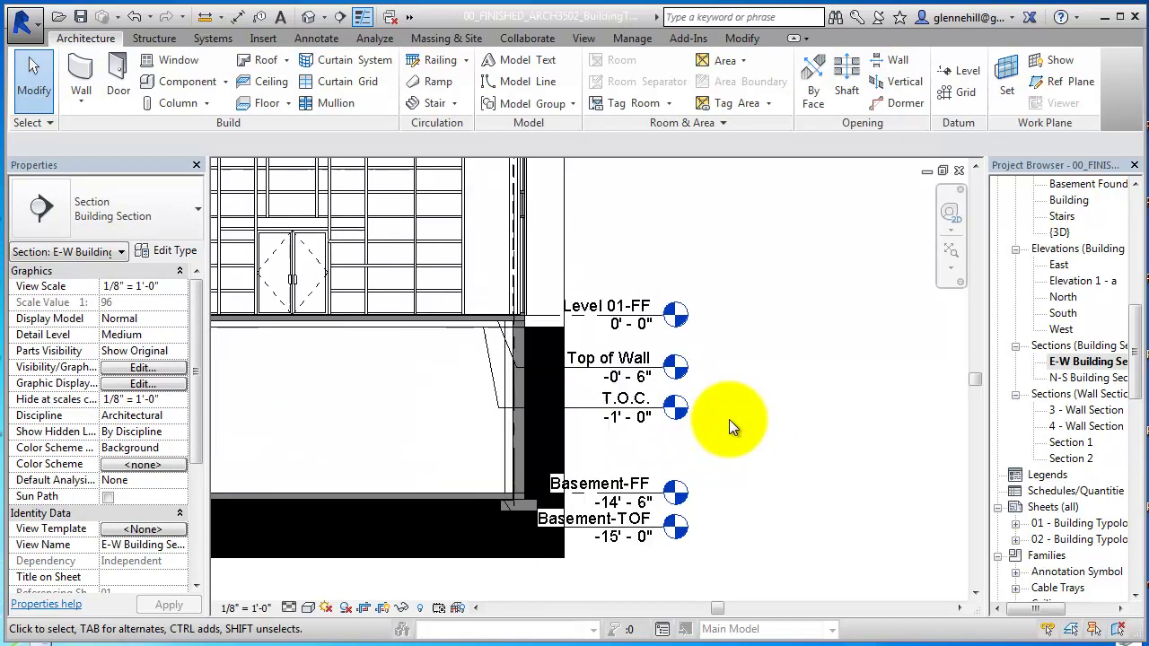
click(662, 375)
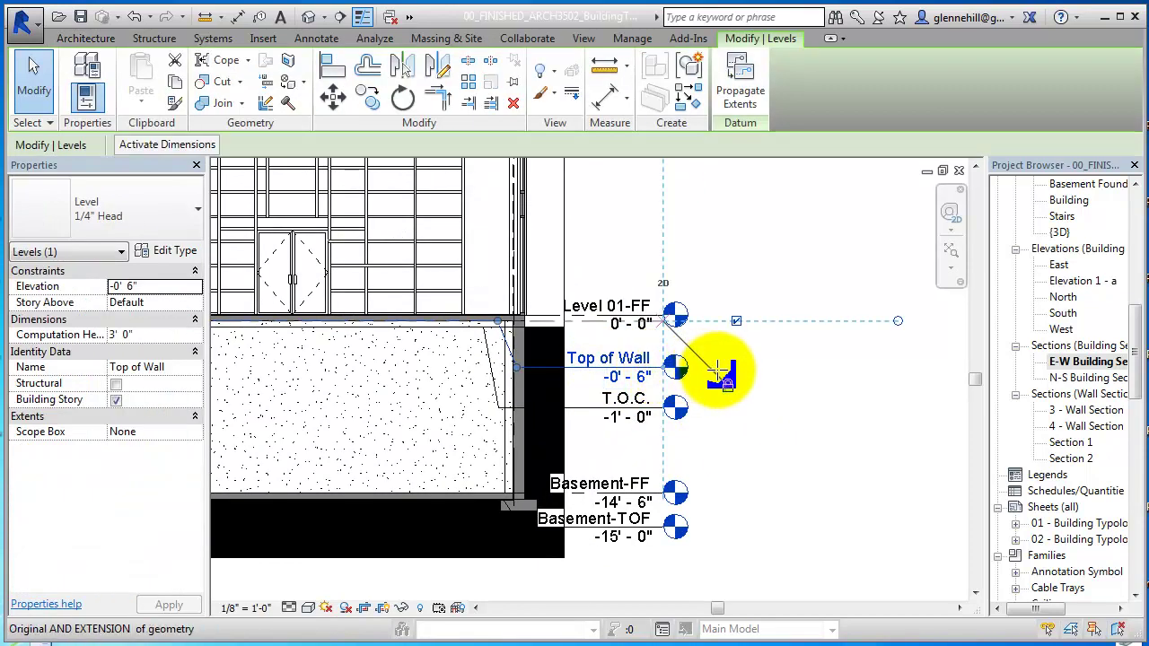
drag(718, 370, 726, 371)
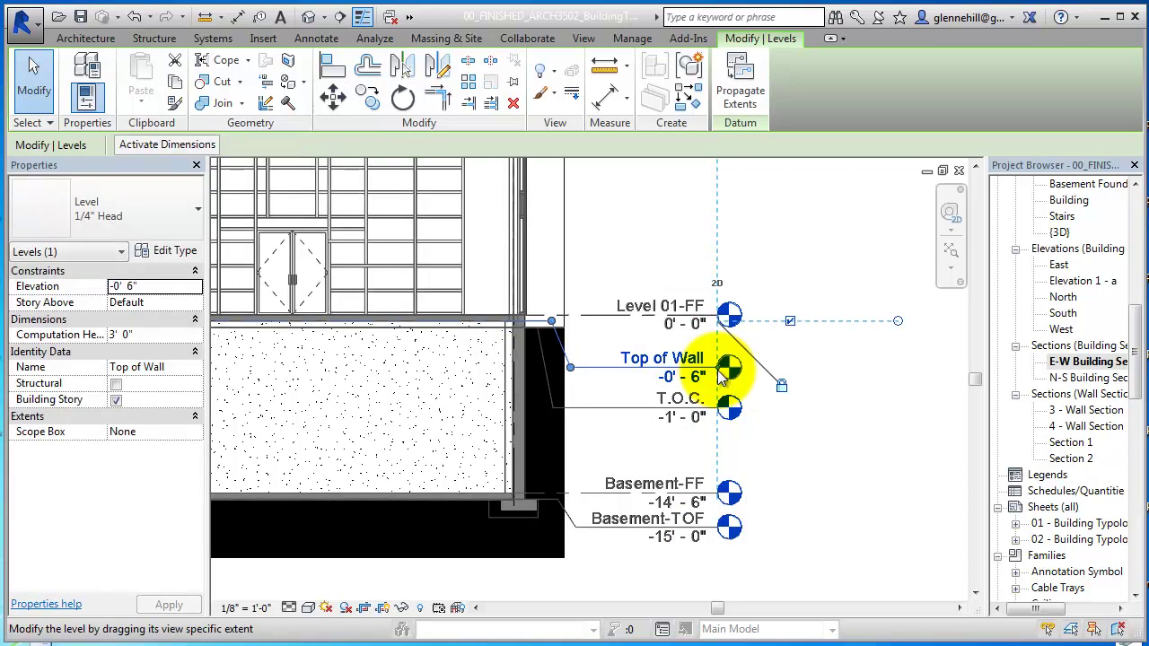
scroll(544, 420, up, 1)
scroll(544, 413, up, 2)
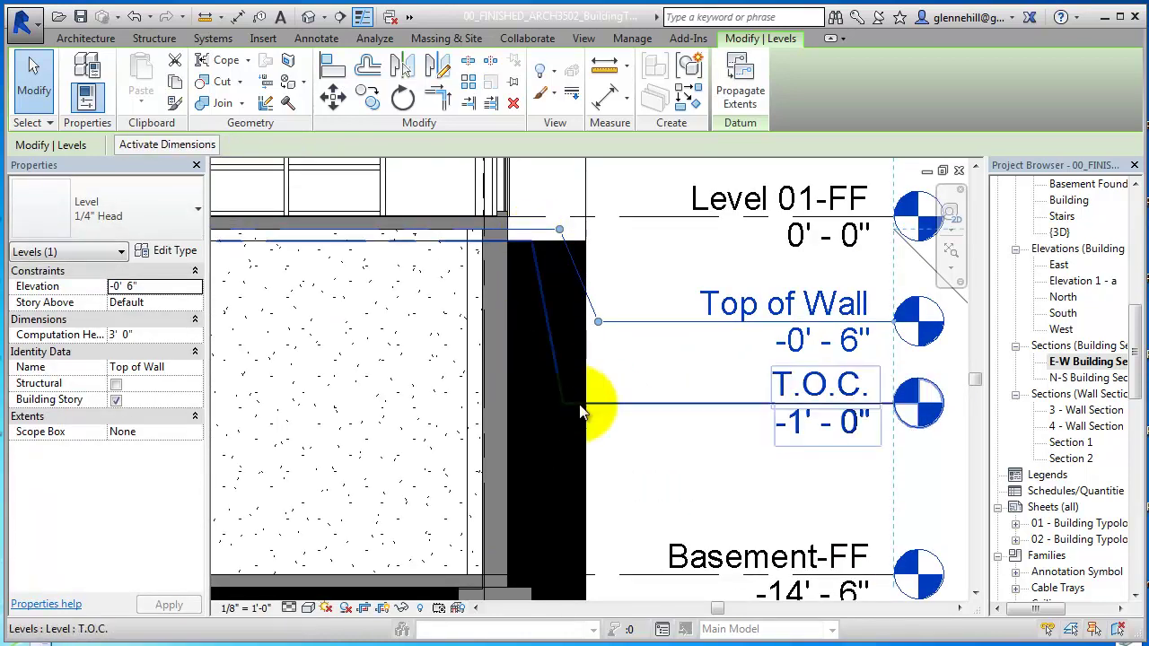
click(658, 435)
Change the Topography category's solid cut pattern color to dark gray RGB 036-036-036 in the view's visibility/graphic overrides
scroll(655, 435, down, 2)
scroll(655, 435, down, 2)
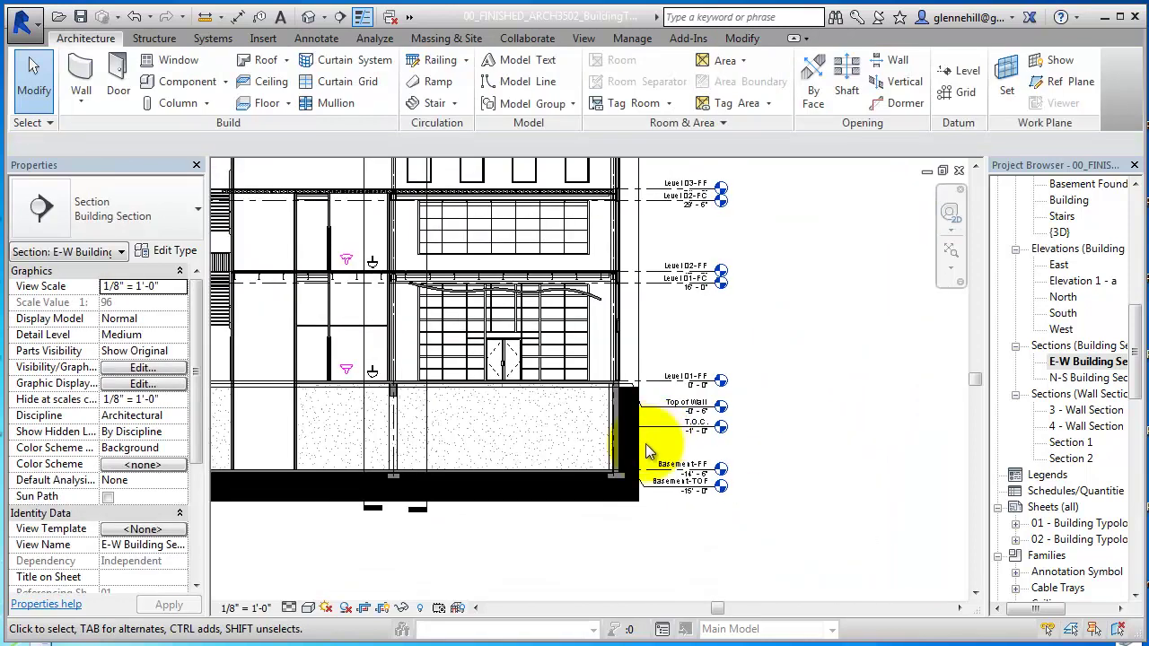
middle_drag(643, 448, 846, 397)
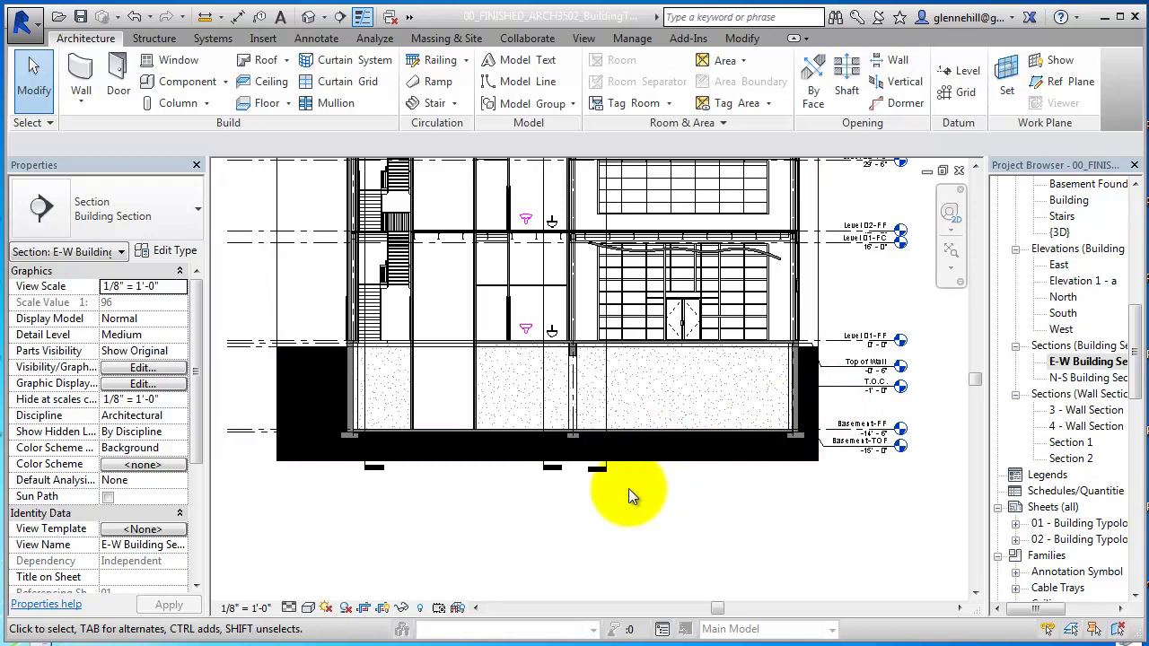
click(143, 369)
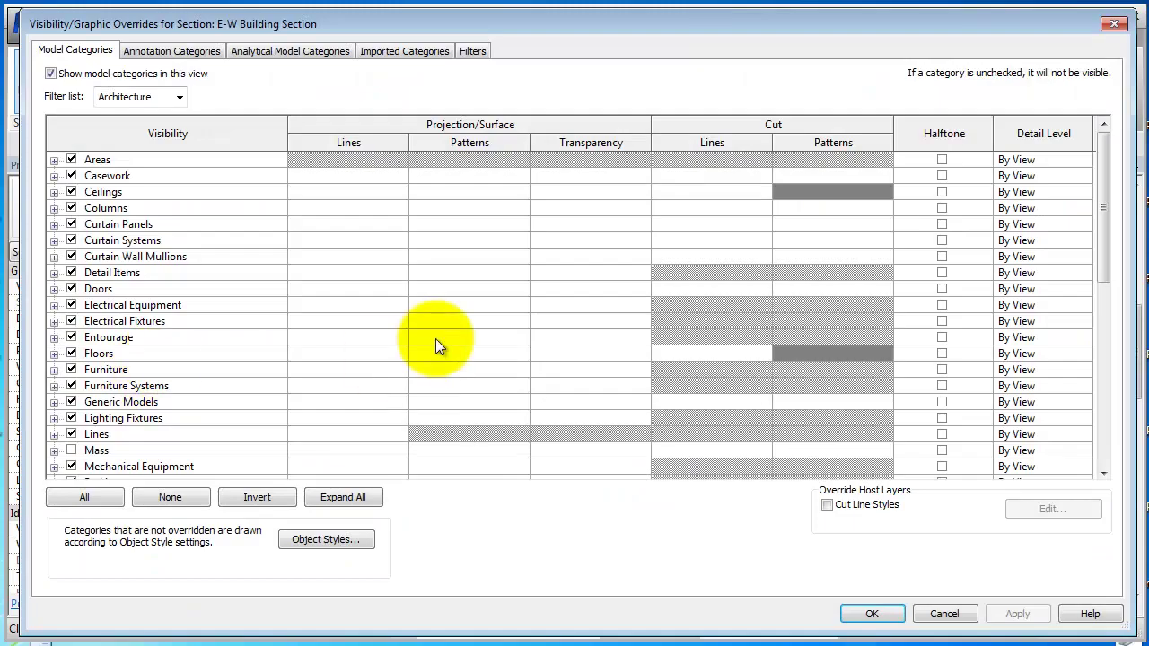
click(265, 419)
scroll(265, 418, down, 6)
scroll(264, 417, down, 3)
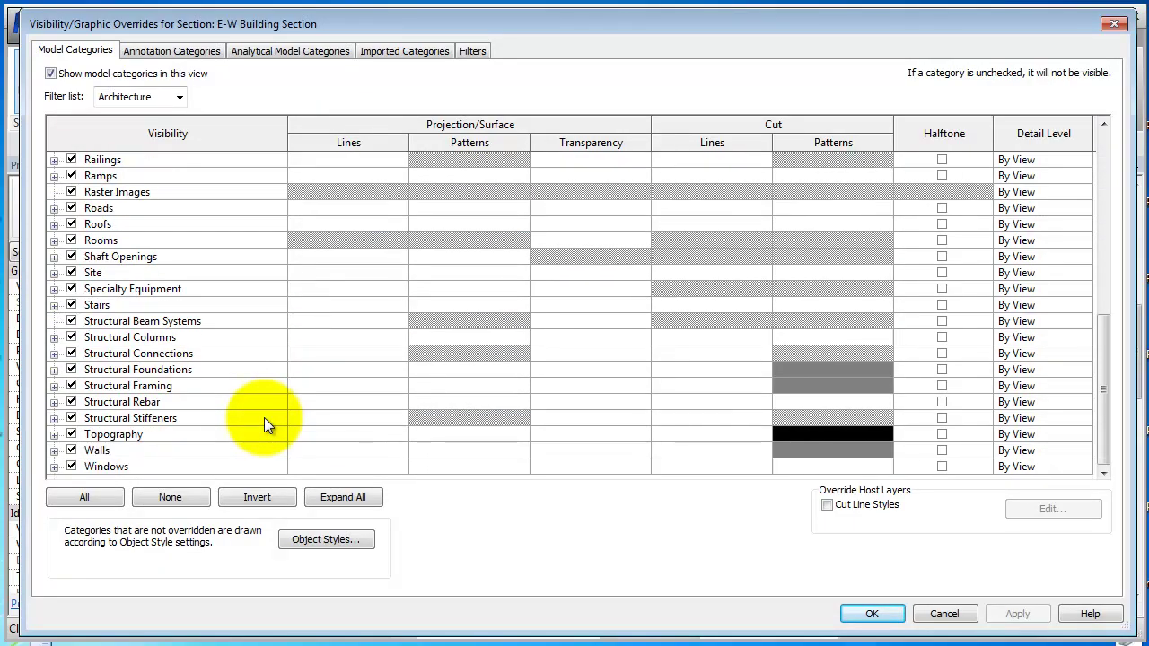
click(215, 434)
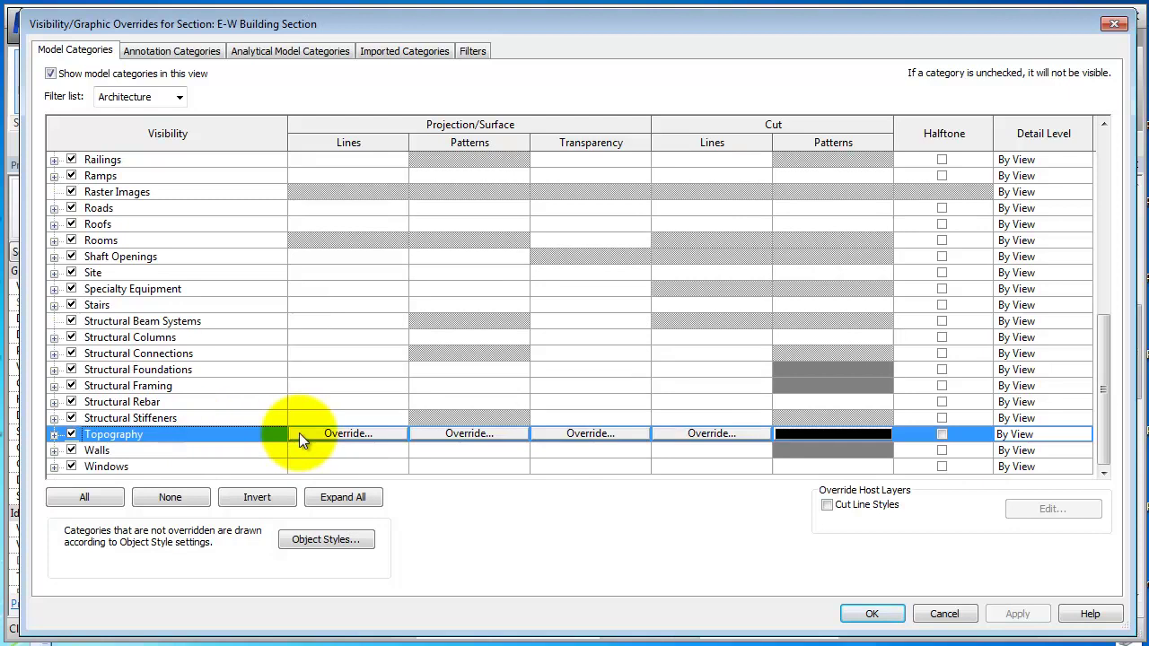
click(814, 434)
click(582, 155)
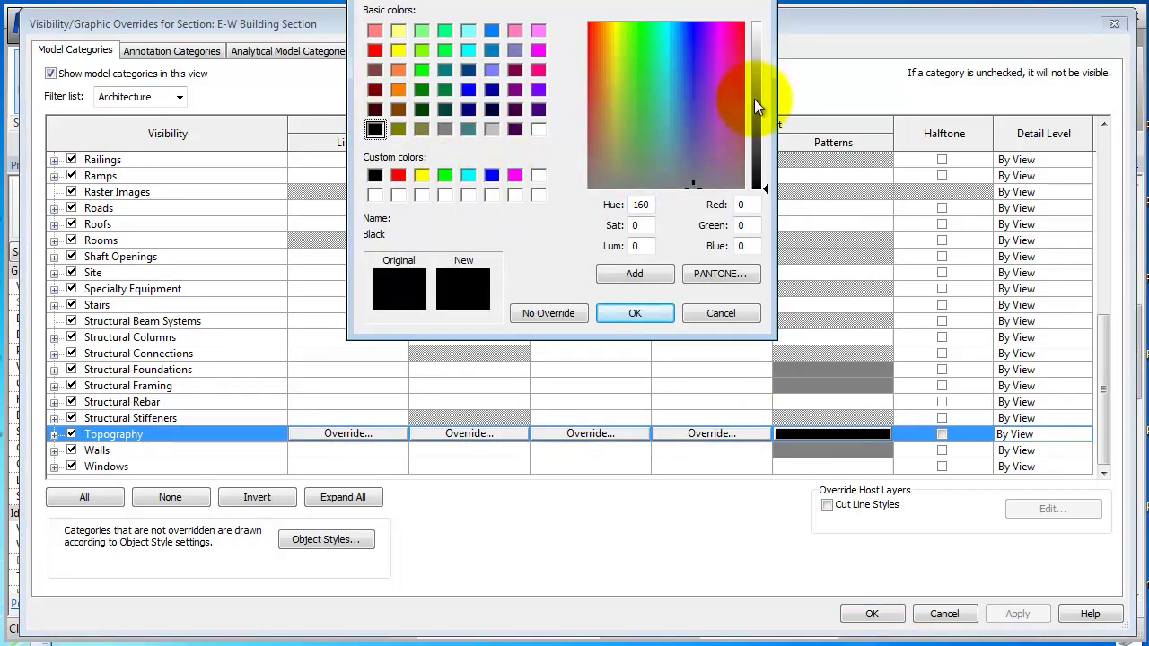
drag(766, 188, 763, 166)
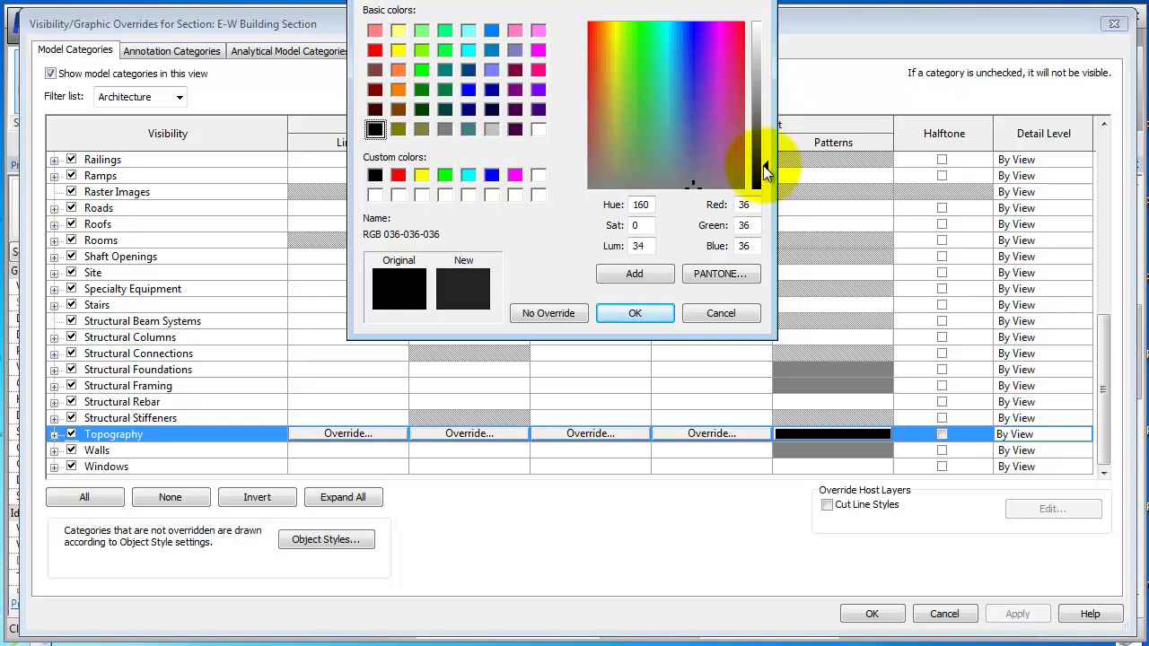
click(636, 312)
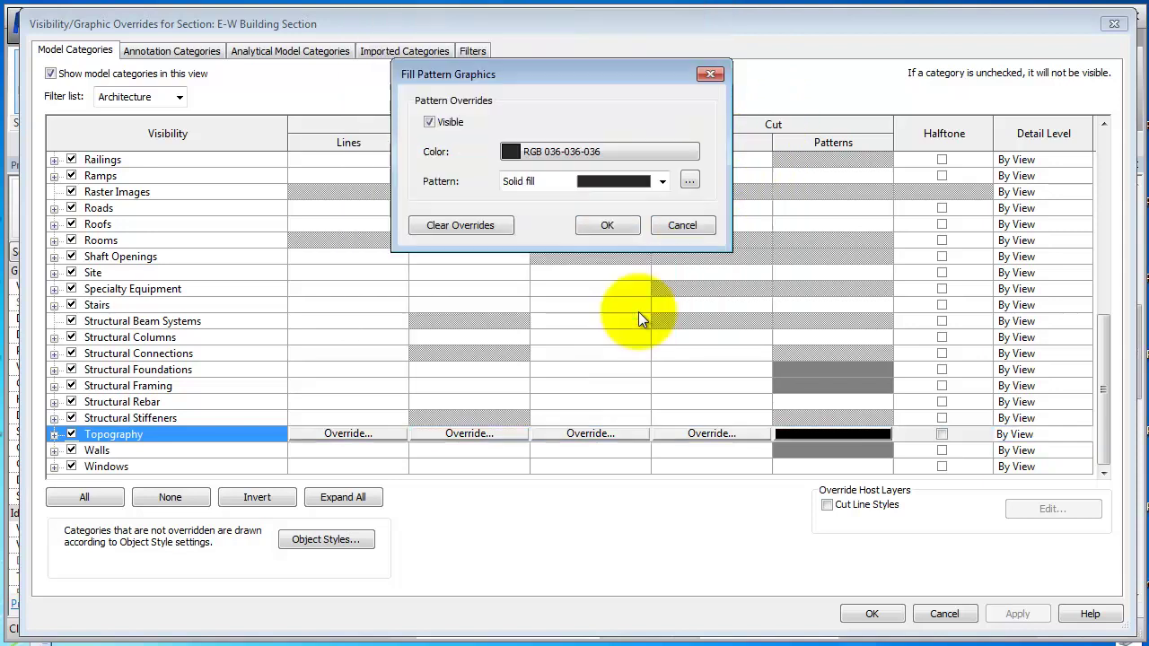
click(608, 226)
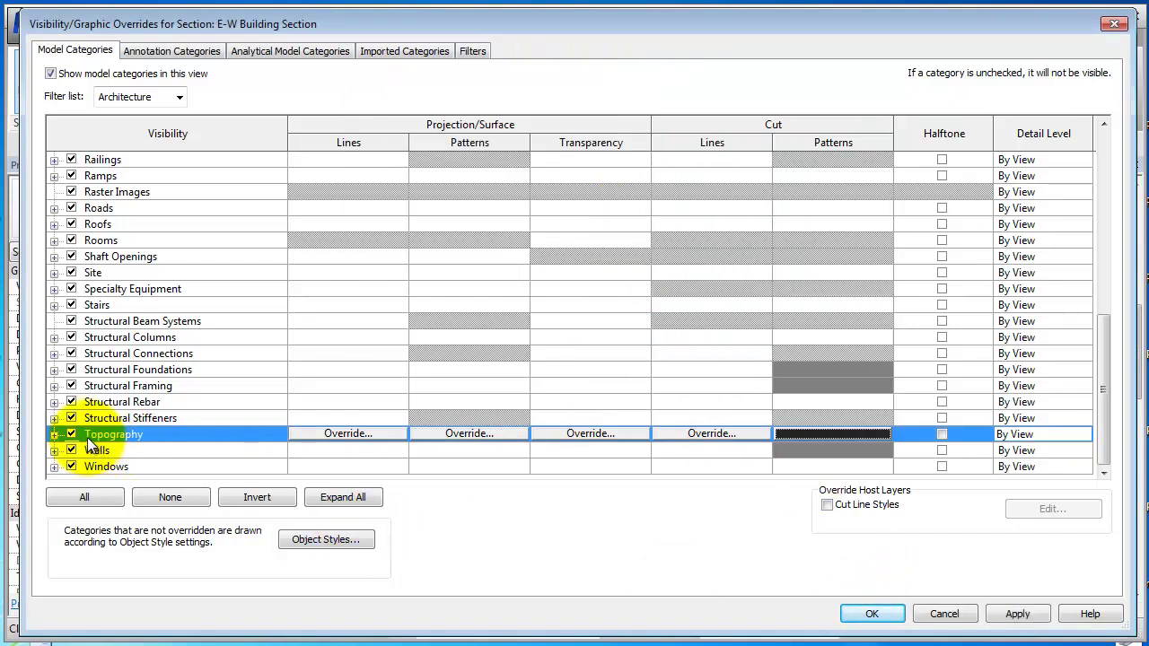
Change the Site Pads' solid cut pattern color to dark gray RGB 051-051-051 and apply the view's graphic overrides
click(55, 273)
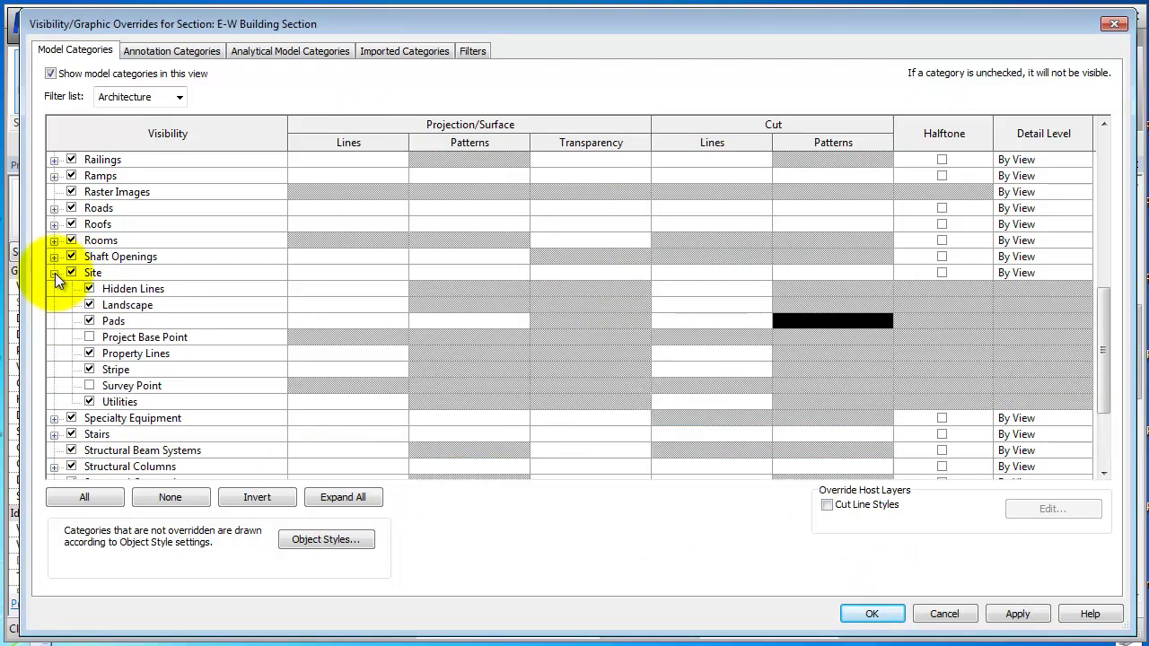
click(844, 320)
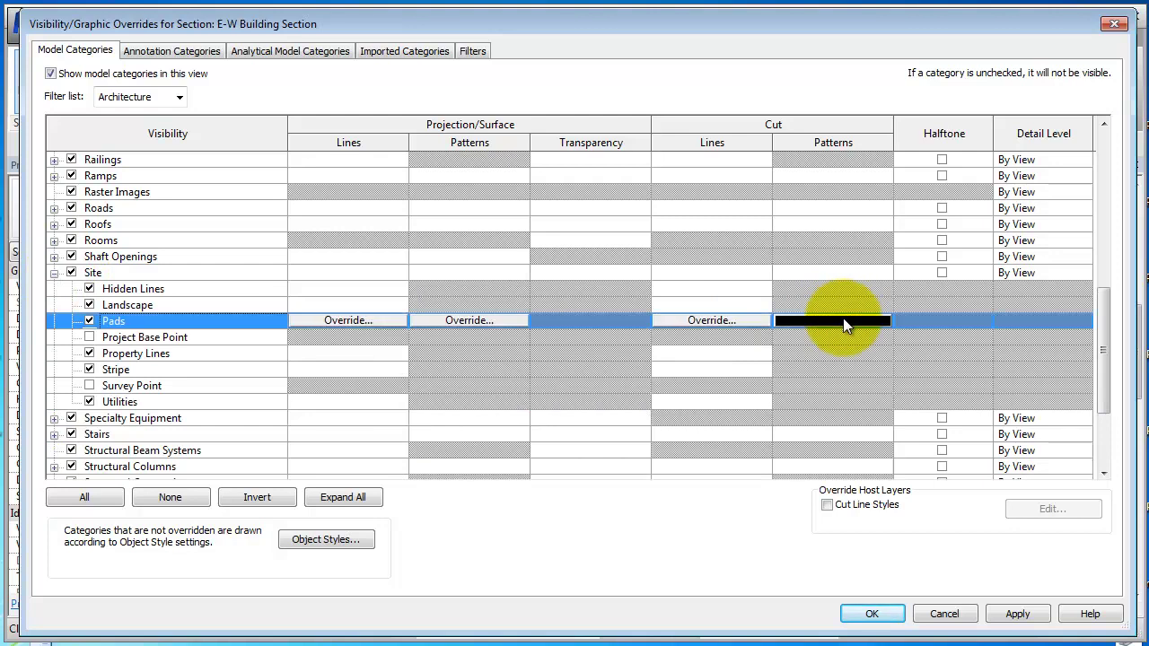
click(822, 319)
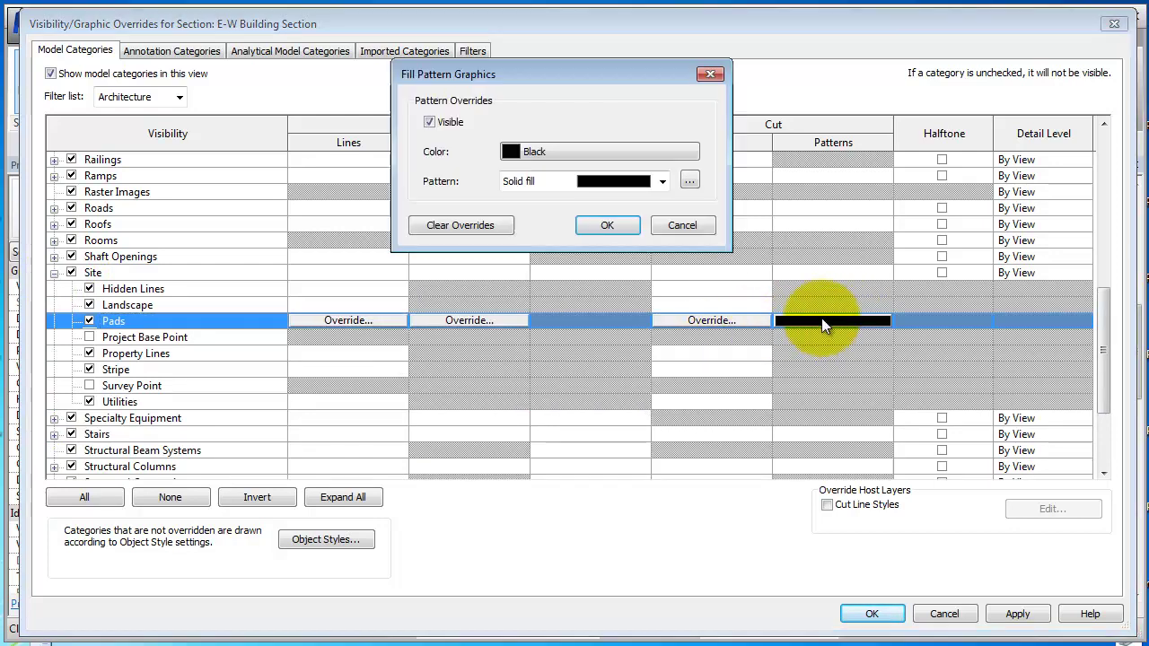
click(658, 155)
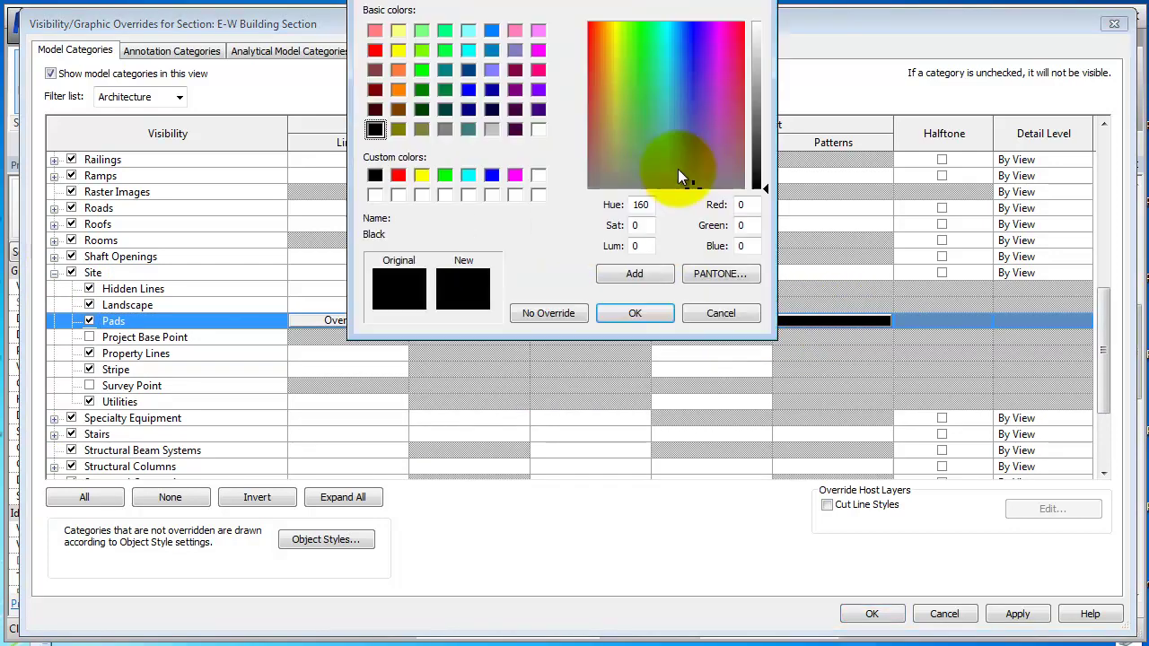
drag(765, 189, 764, 156)
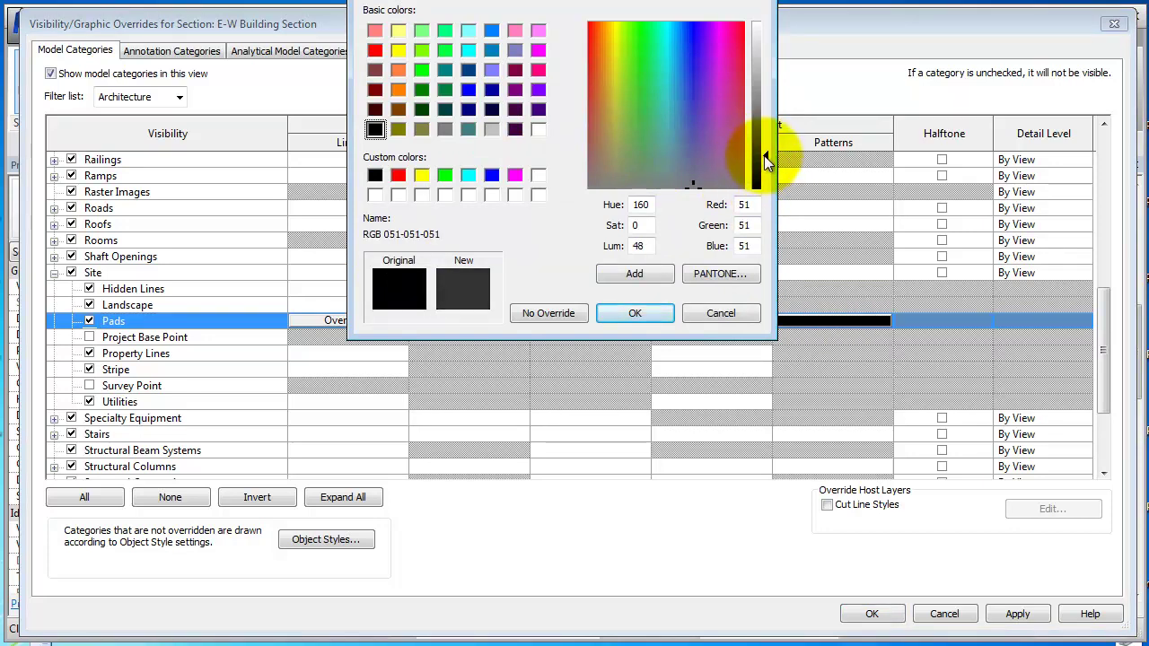
click(634, 313)
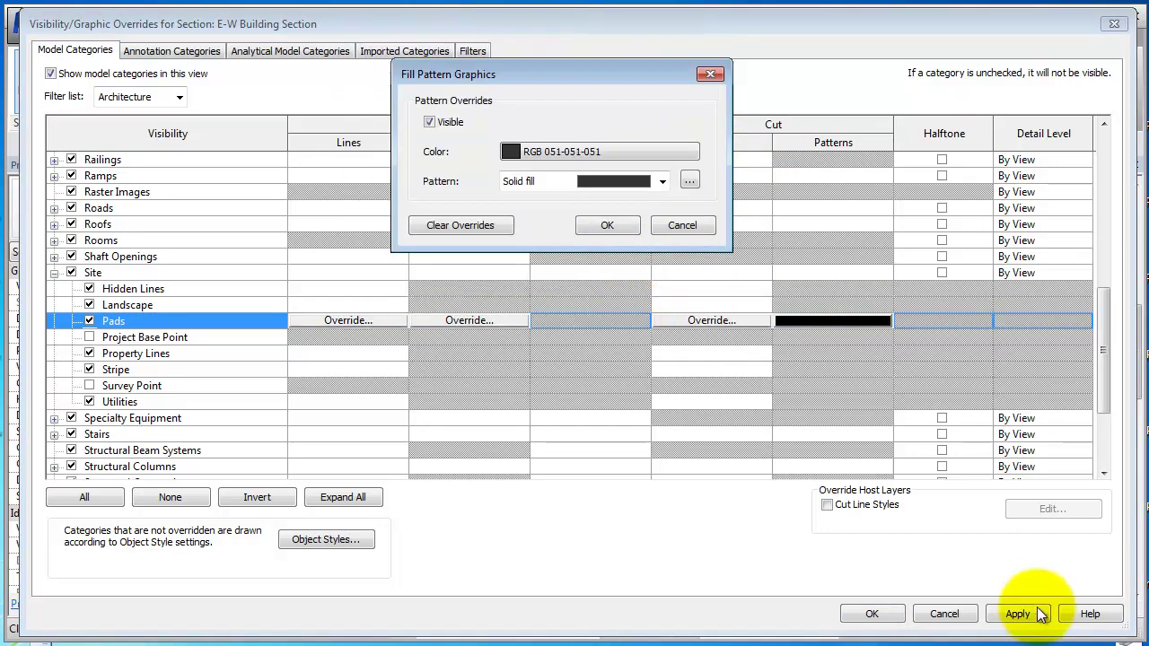
click(625, 226)
click(1019, 619)
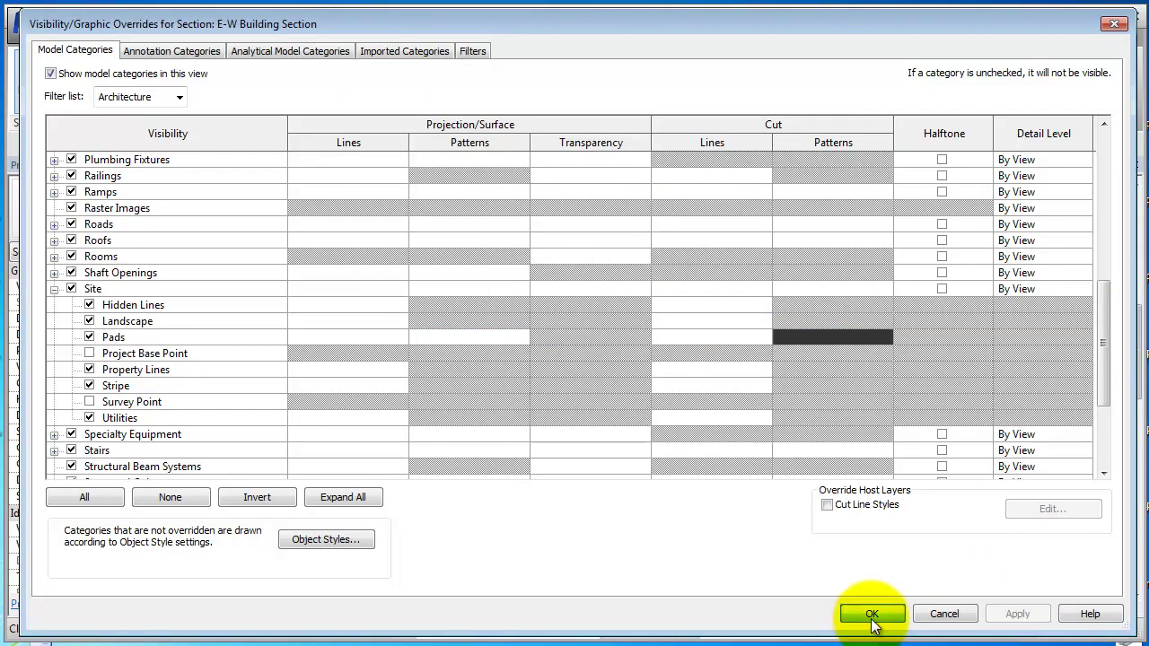
click(871, 617)
Pull the section's crop boundary beside grid 3 inward so it sits closer to the building's outer wall
scroll(826, 449, up, 3)
scroll(826, 445, up, 1)
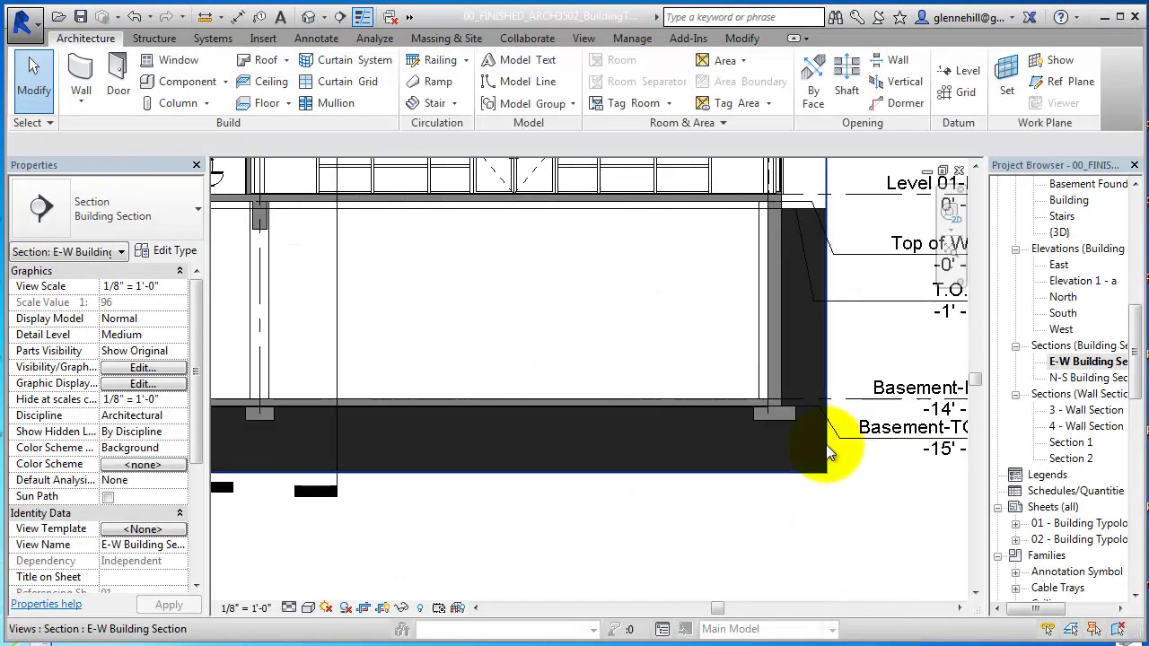
scroll(831, 442, up, 3)
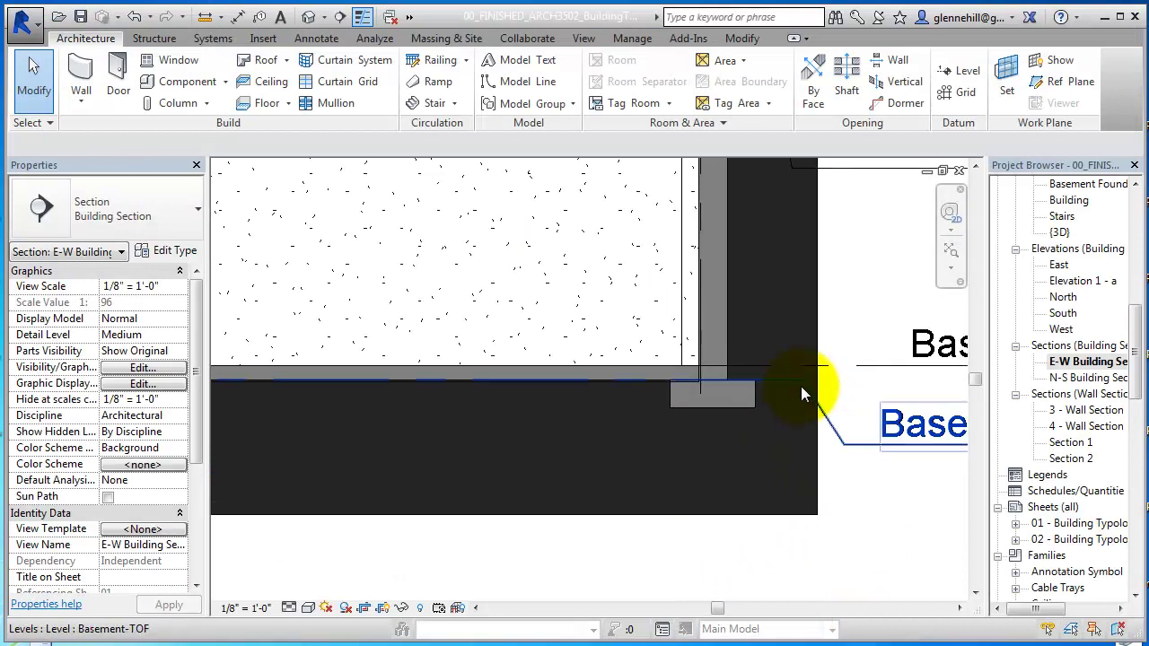
scroll(785, 514, down, 5)
middle_drag(688, 513, 742, 528)
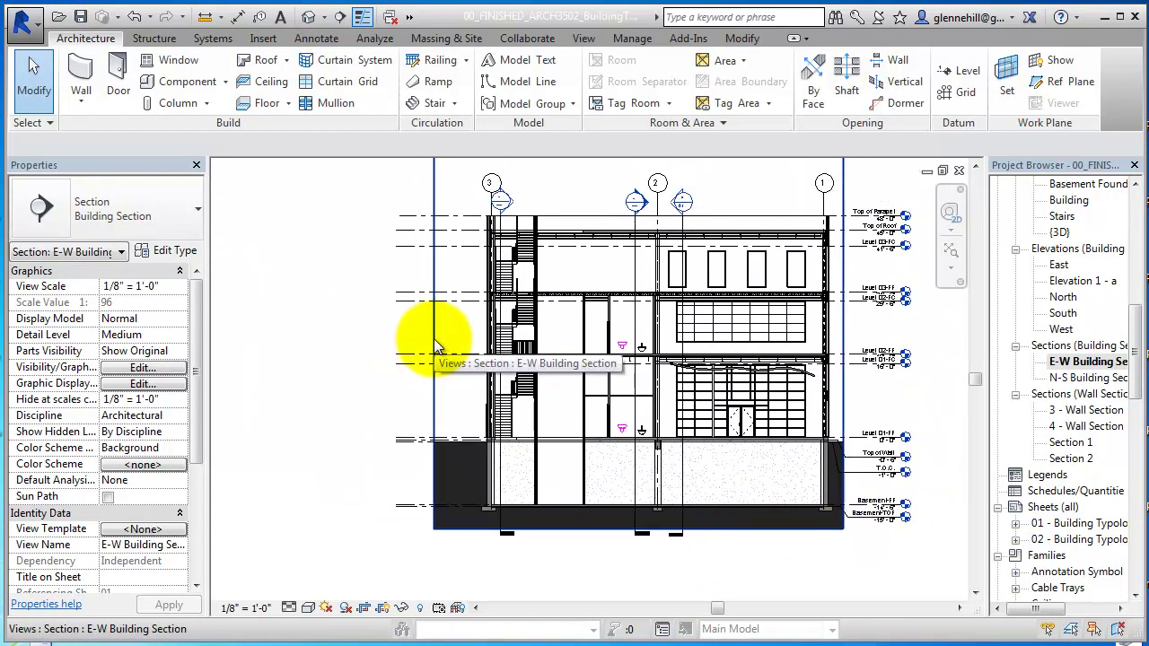
click(435, 349)
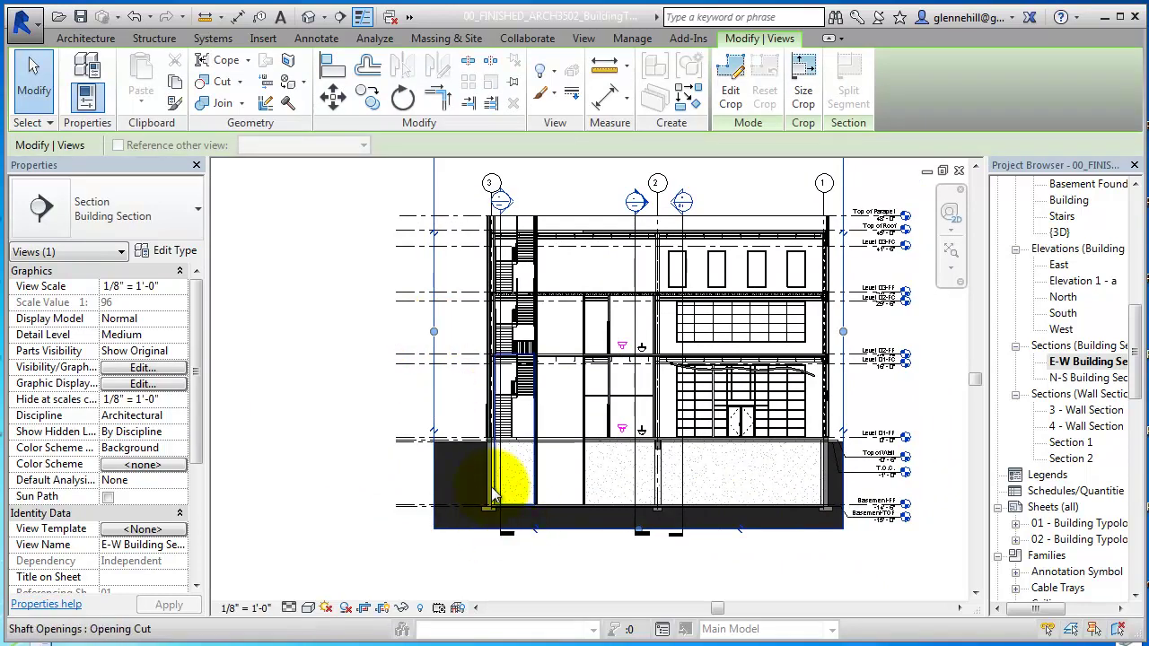
drag(435, 331, 472, 331)
scroll(429, 354, up, 2)
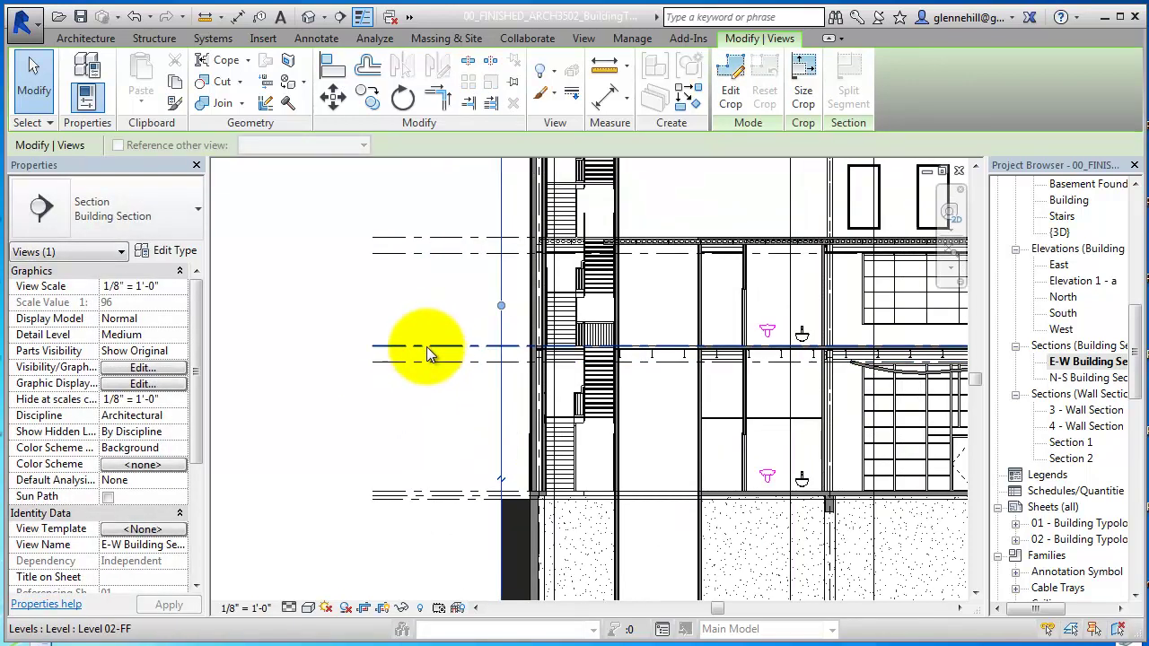
Shorten the aligned level lines on the grid 3 side to end just inside the crop boundary and deselect them
click(426, 347)
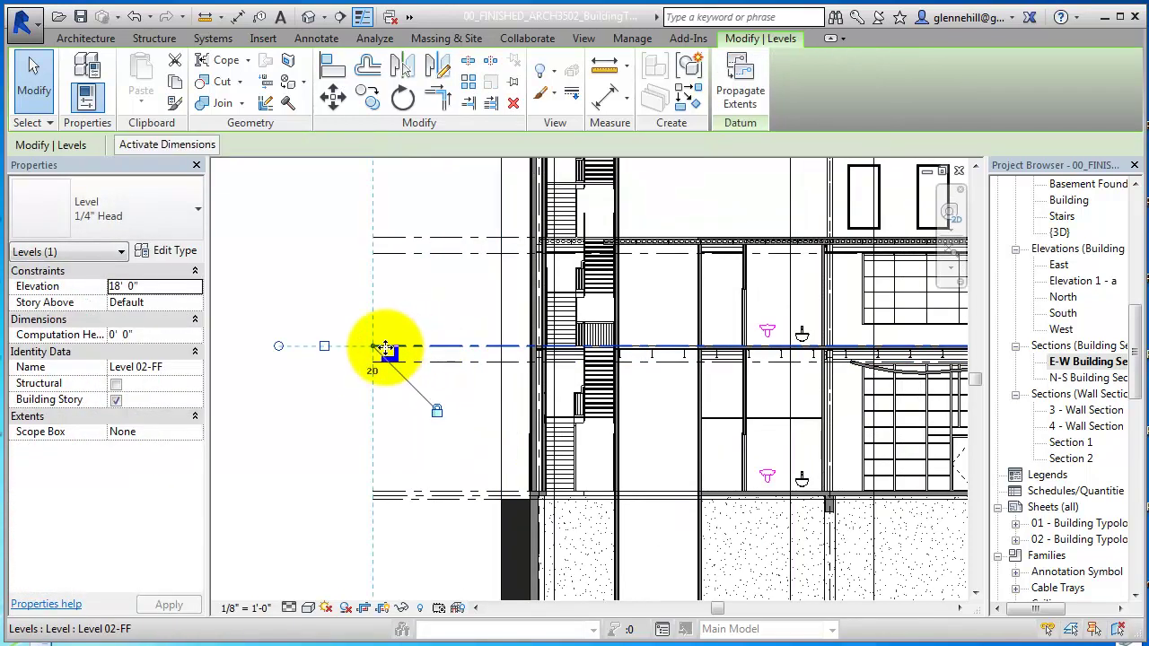
drag(372, 349, 422, 424)
click(422, 424)
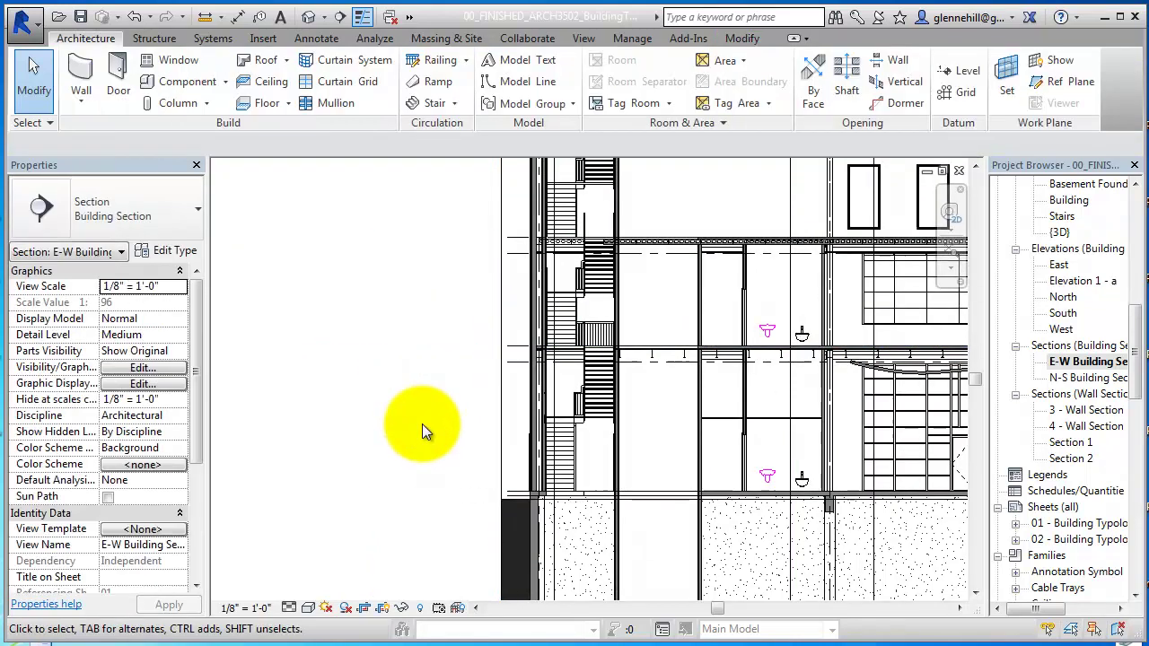
Shorten the Top of Parapet level line beside grid 3 to align with the other level line ends and deselect it
scroll(422, 424, down, 3)
middle_drag(440, 409, 415, 468)
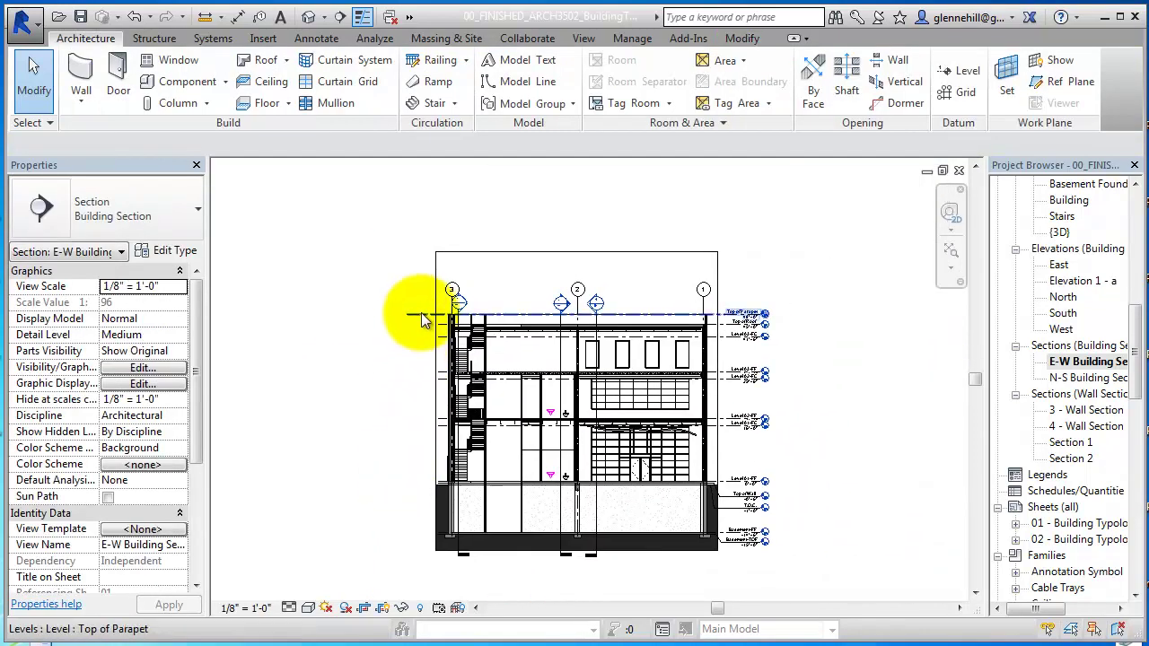
click(428, 316)
scroll(409, 280, up, 3)
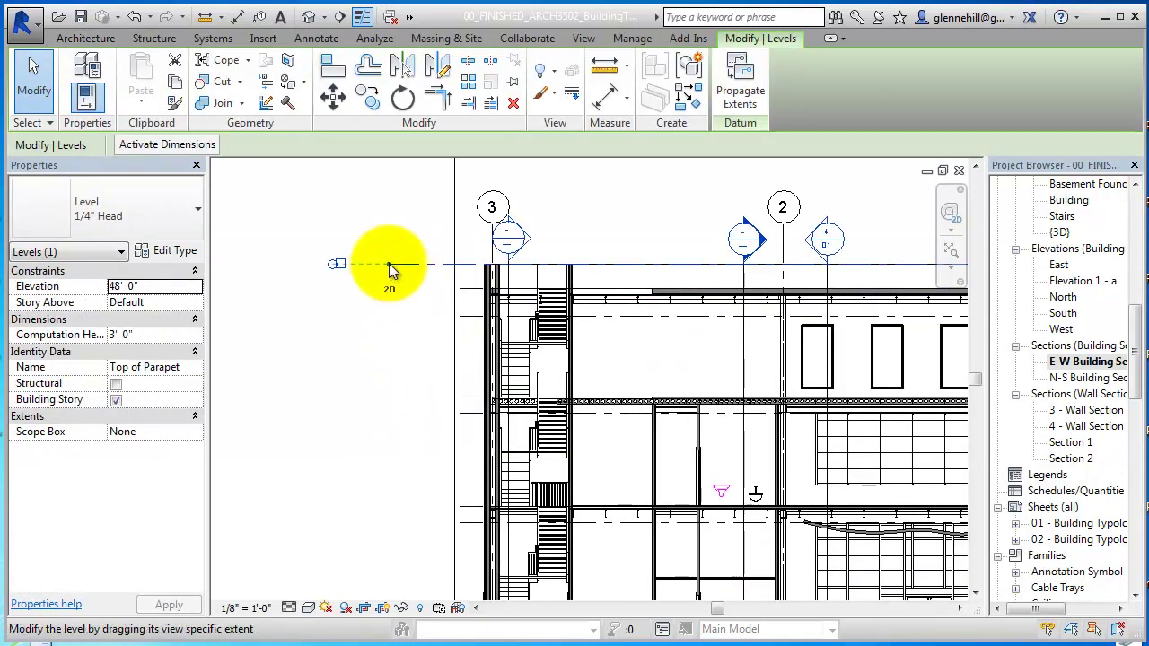
drag(409, 263, 462, 263)
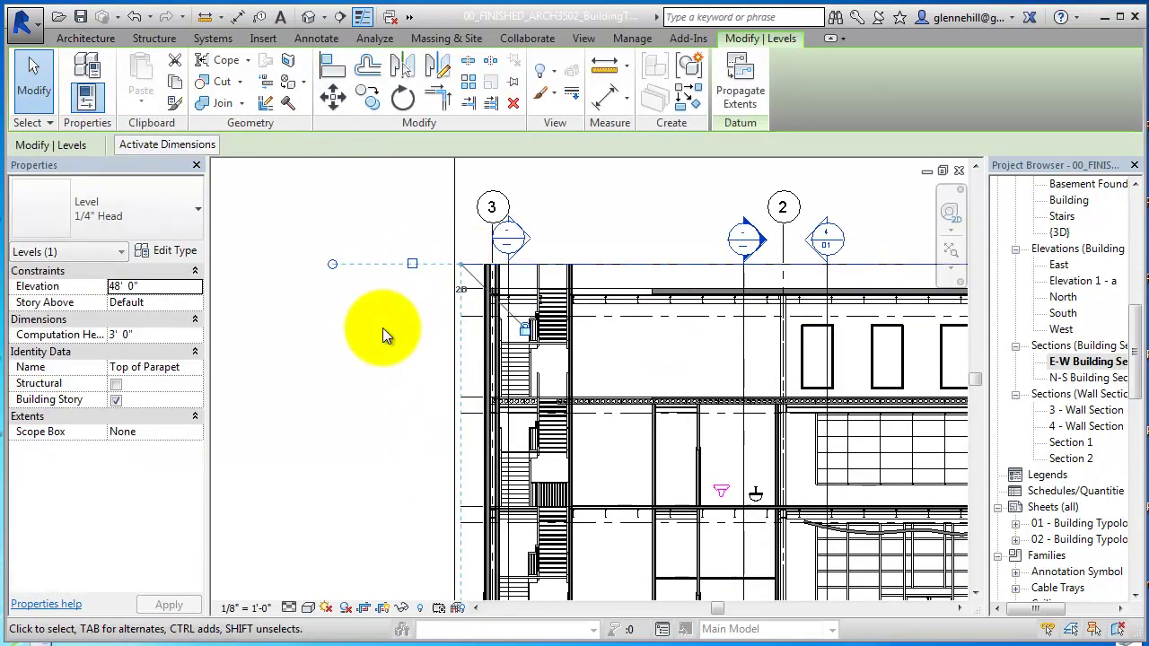
click(382, 328)
Examine the cleaned-up building section from the parapet to the basement, including the section markers, cut structure and entry curtain wall
scroll(400, 331, down, 2)
middle_drag(578, 367, 581, 415)
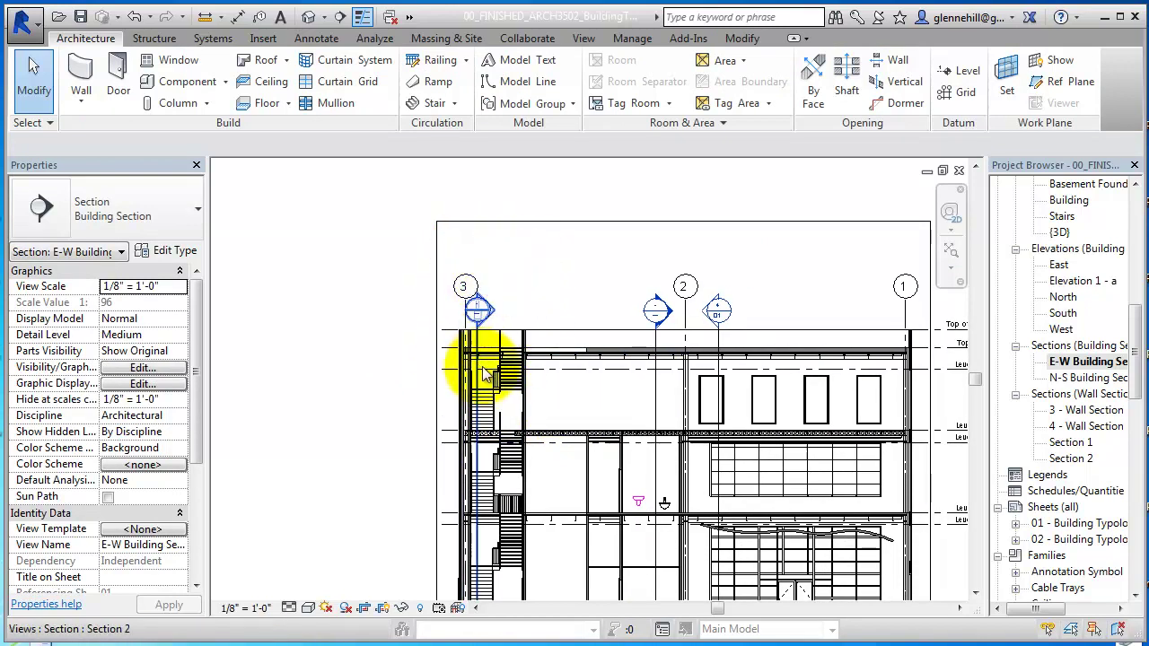
scroll(566, 377, up, 2)
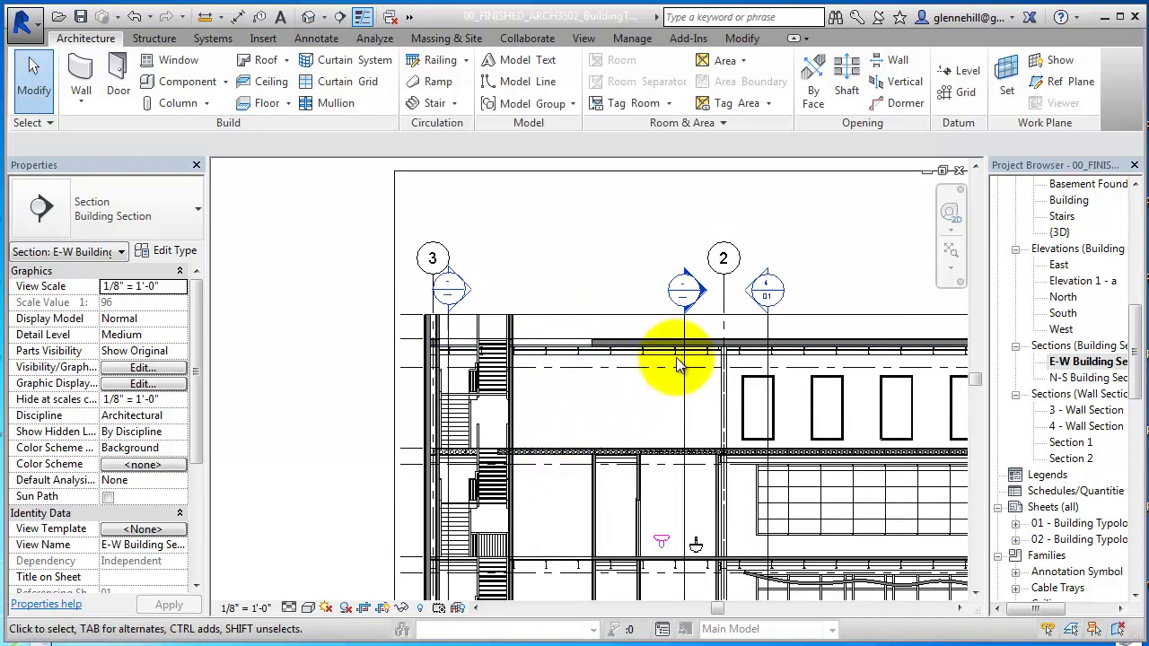
middle_drag(598, 397, 544, 290)
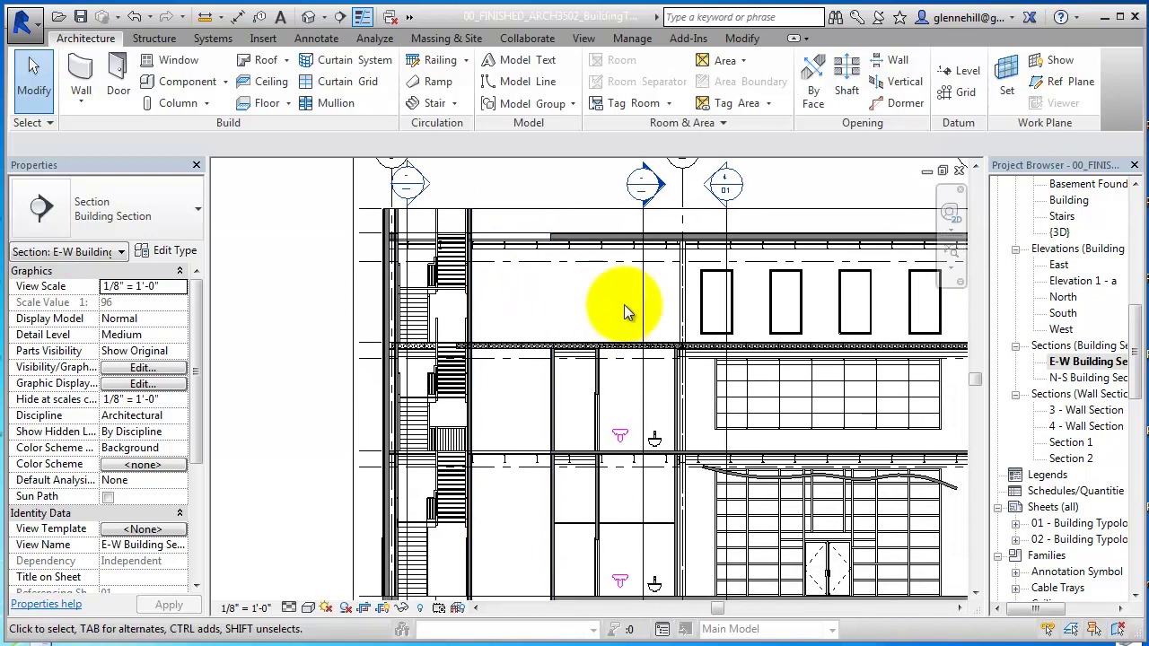
scroll(654, 418, down, 2)
scroll(608, 404, down, 1)
middle_drag(740, 404, 660, 334)
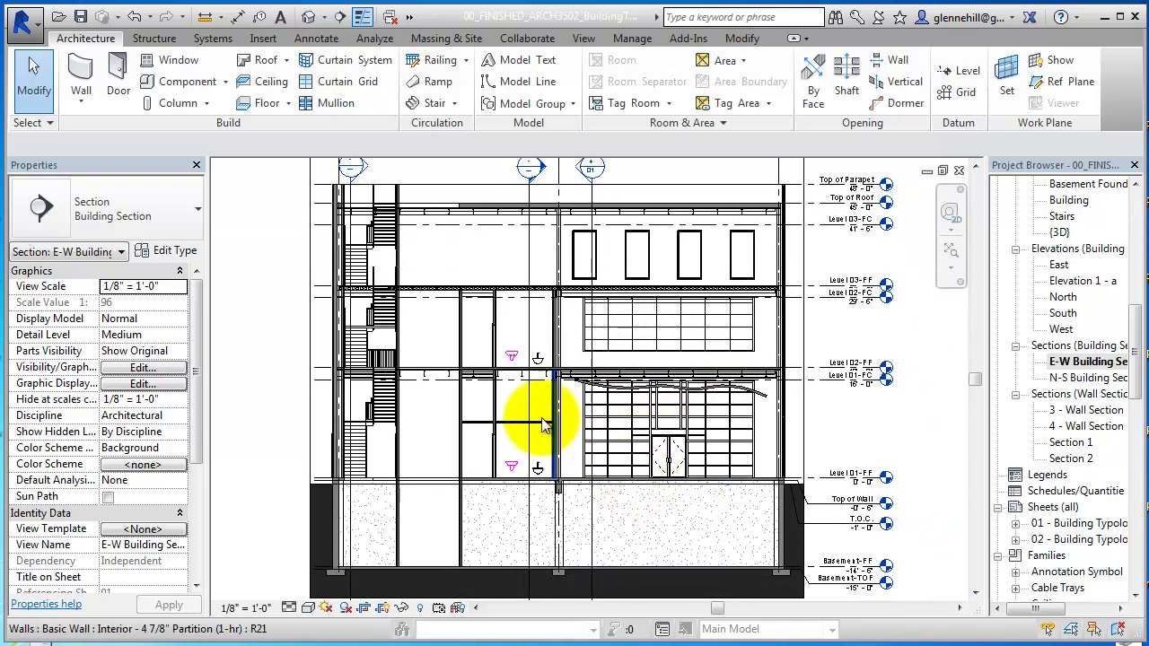
scroll(546, 454, up, 4)
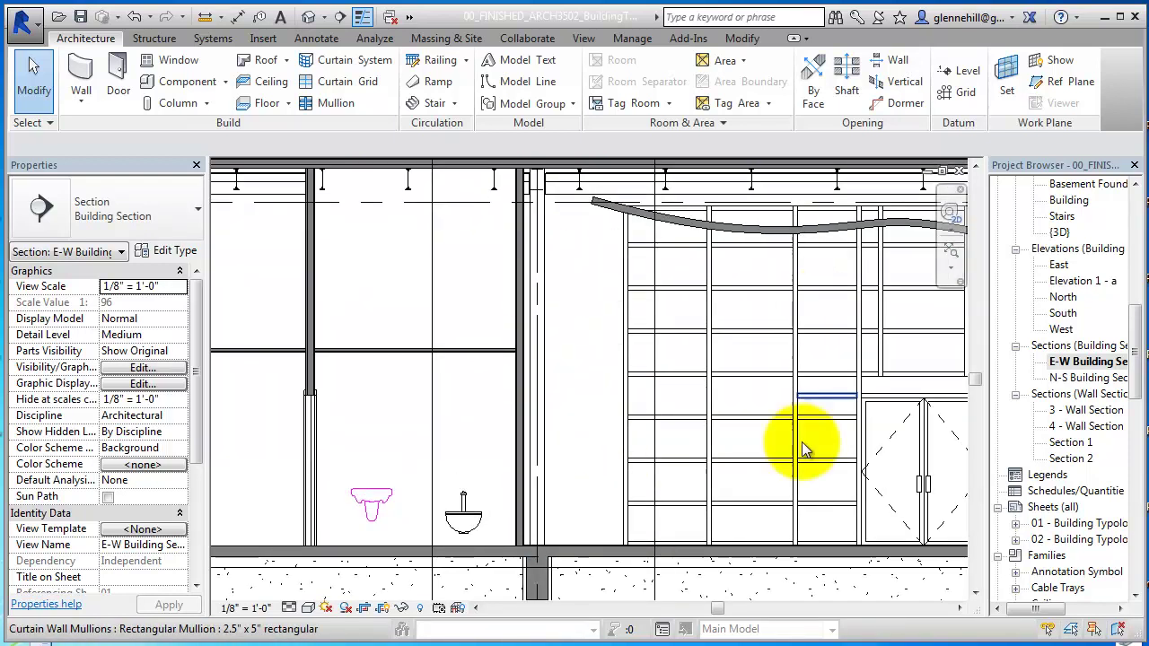
scroll(603, 405, down, 4)
scroll(613, 507, down, 1)
middle_drag(616, 507, 621, 447)
scroll(617, 484, down, 1)
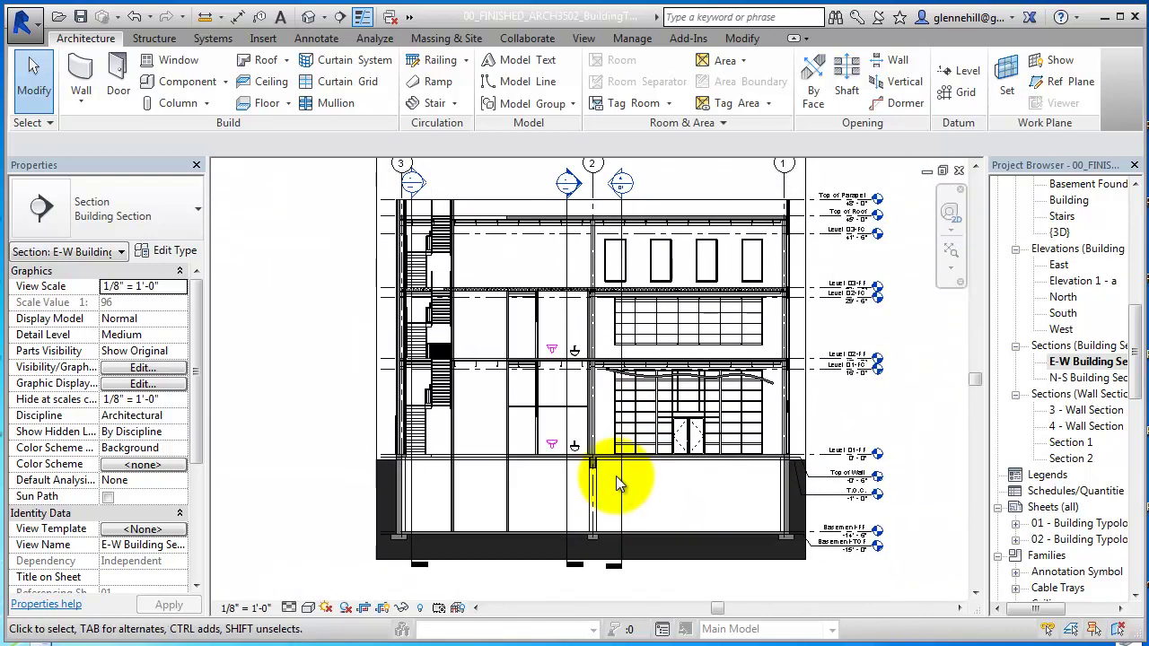
Hide the crop region boundary in the E-W Building Section
scroll(616, 476, down, 1)
middle_drag(628, 467, 659, 466)
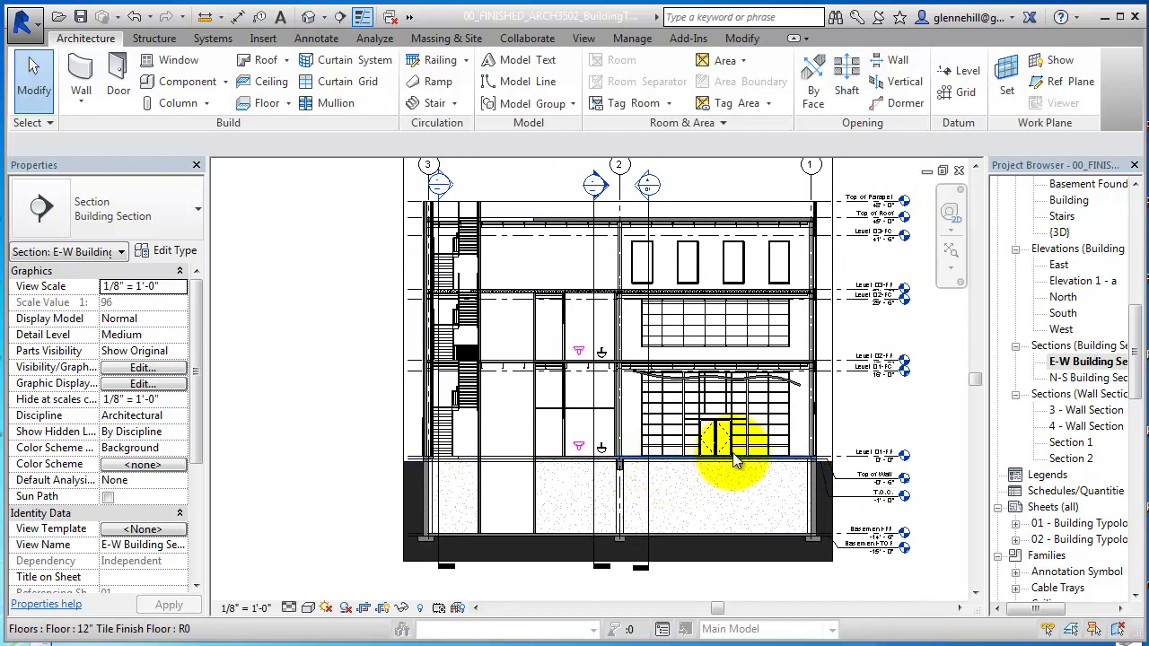
click(832, 399)
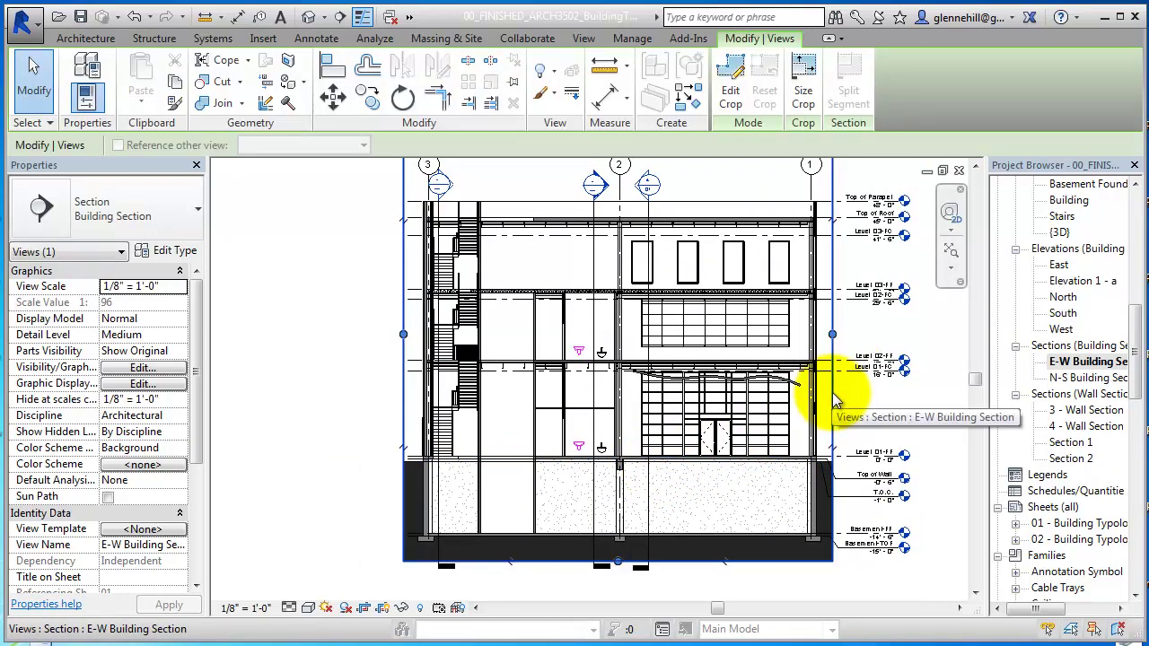
click(383, 610)
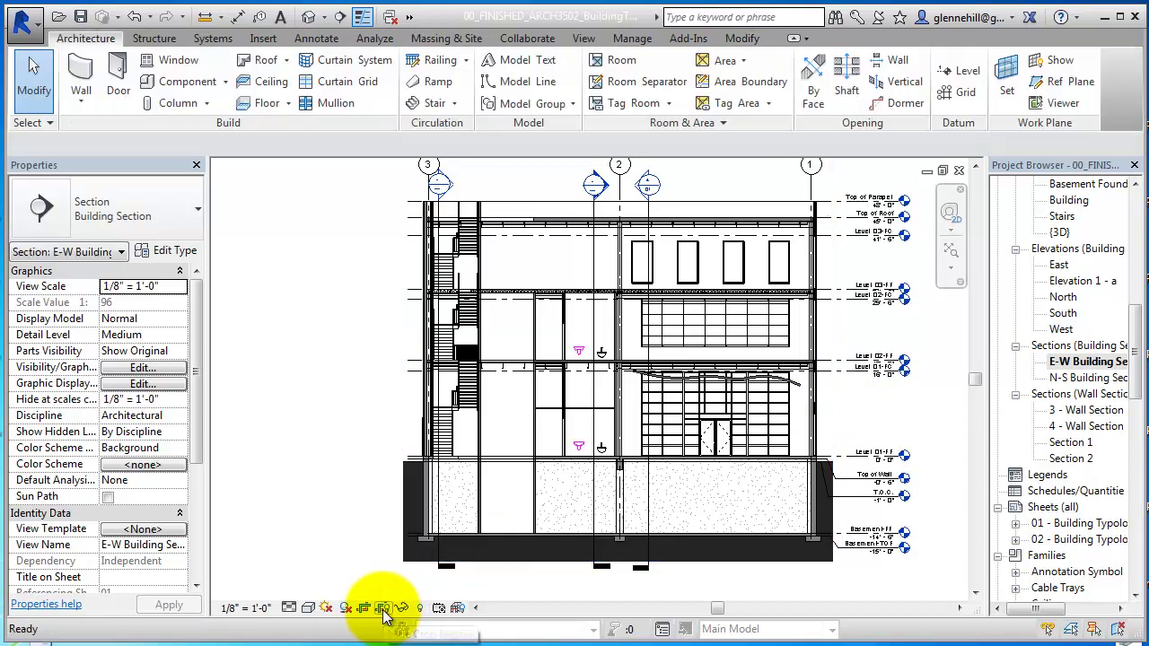